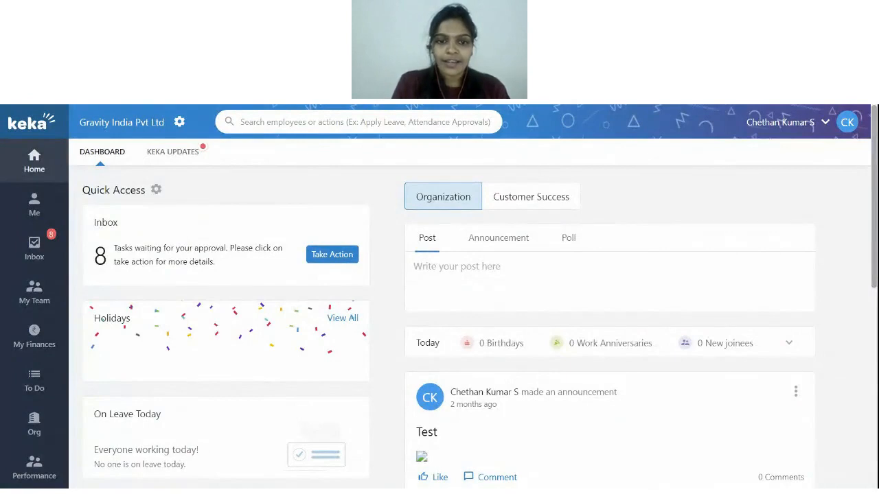
Step: Open the Project module's Summary dashboard
scroll(377, 307, "down", 1)
scroll(377, 306, "up", 1)
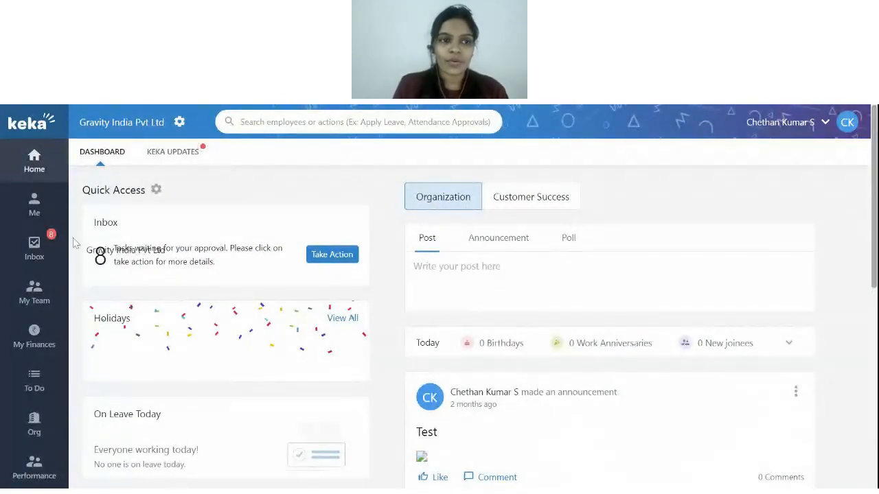
scroll(55, 289, "down", 2)
mouse_move(32, 395)
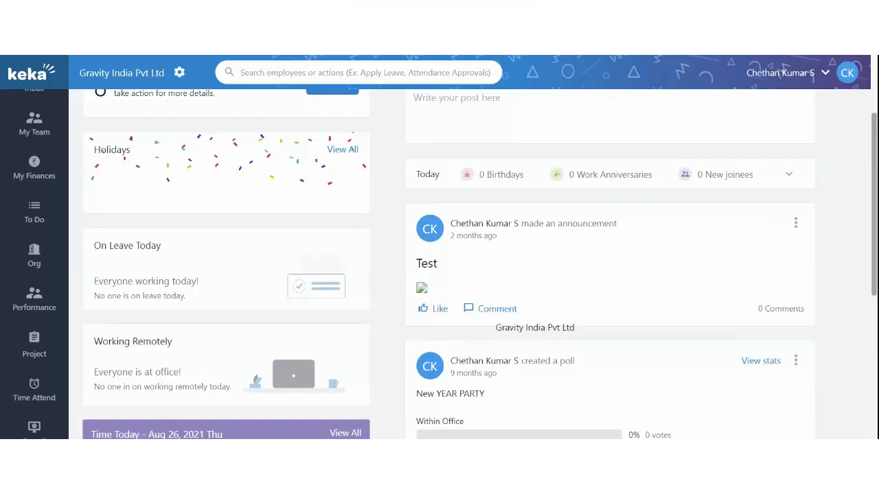
mouse_move(10, 392)
scroll(13, 390, "down", 2)
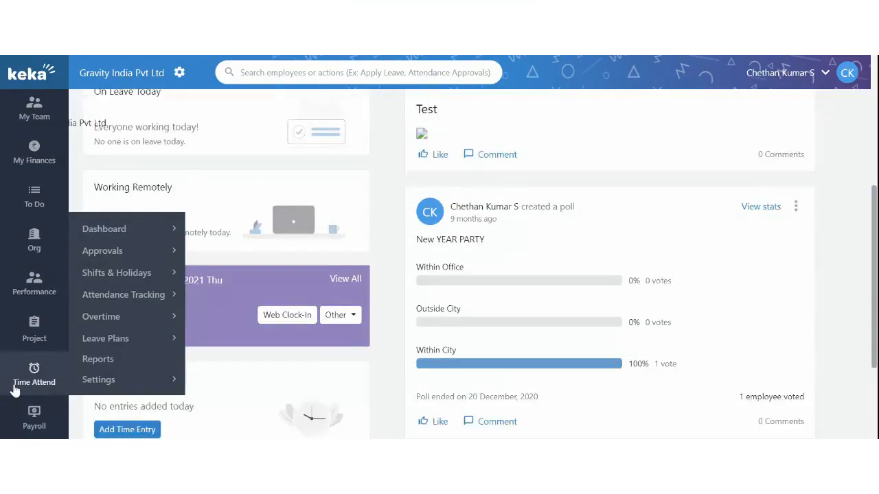
left_click(27, 335)
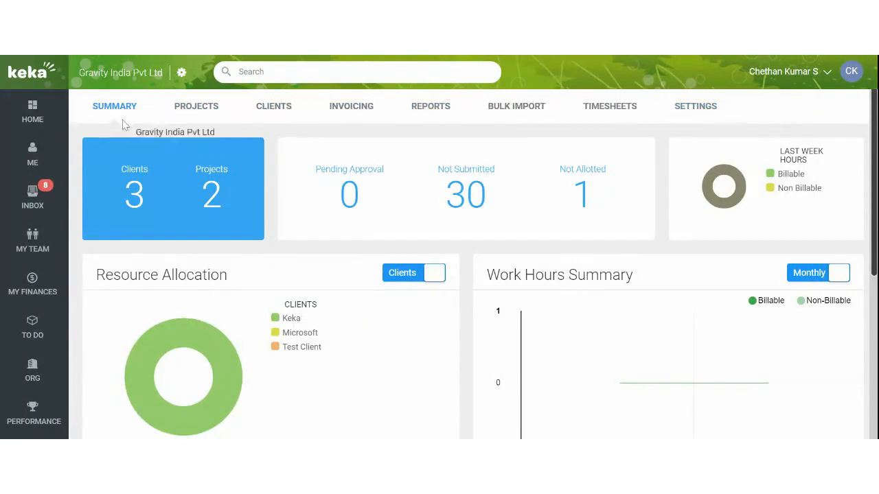
Step: Review the summary of 3 clients, 2 projects and 30 unsubmitted timesheets, then go to Projects
scroll(374, 253, "down", 1)
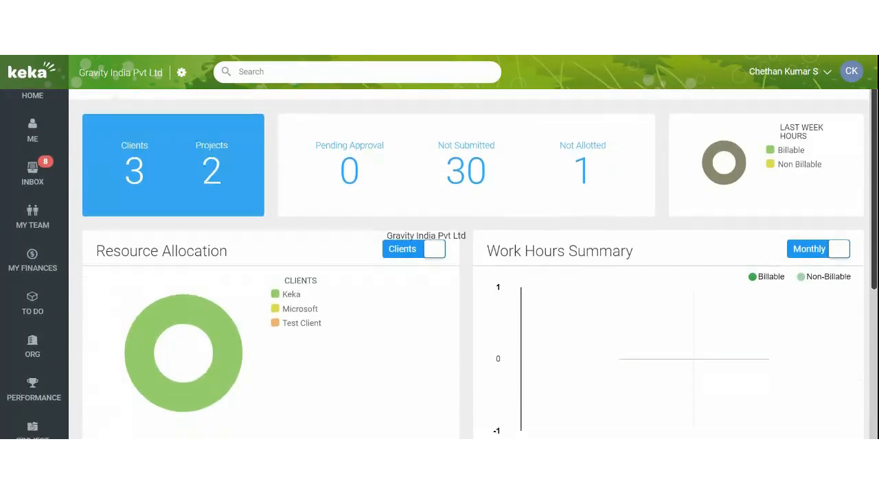
scroll(412, 255, "up", 1)
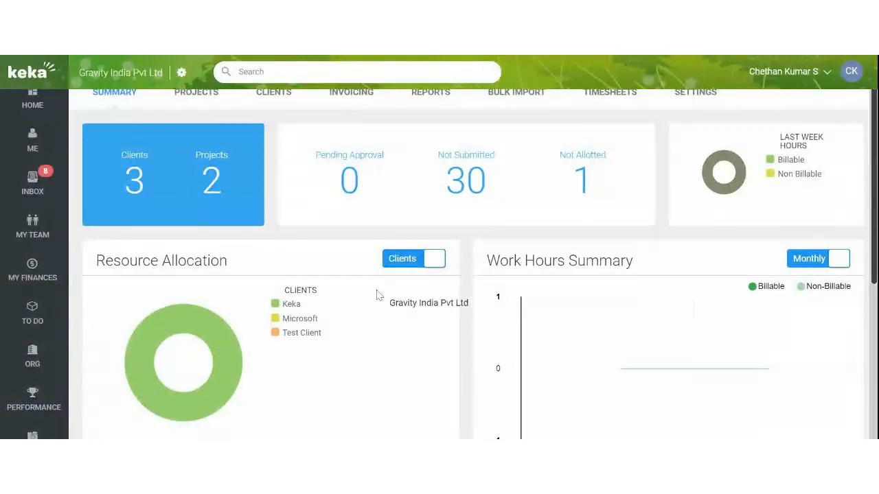
scroll(378, 295, "up", 1)
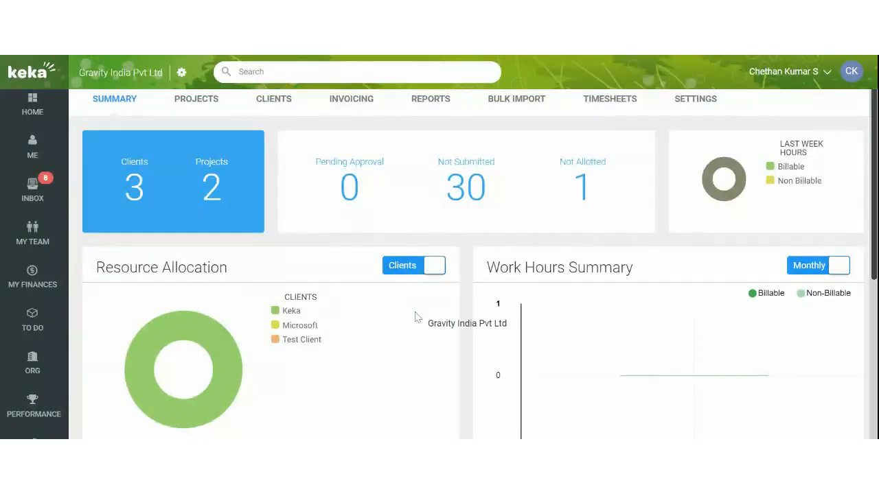
scroll(415, 316, "down", 4)
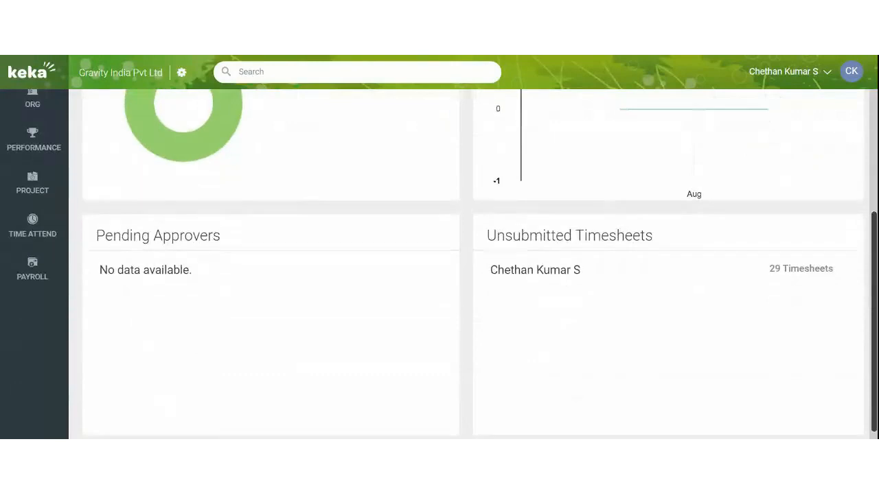
scroll(275, 275, "up", 4)
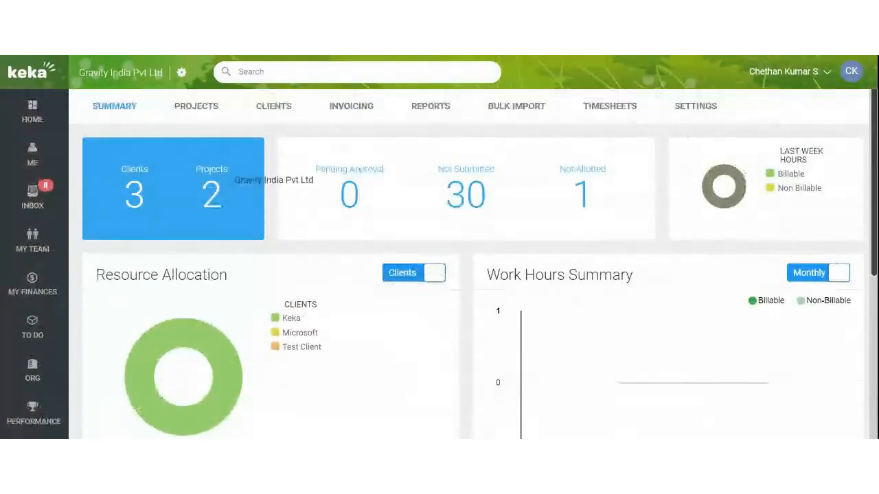
left_click(195, 110)
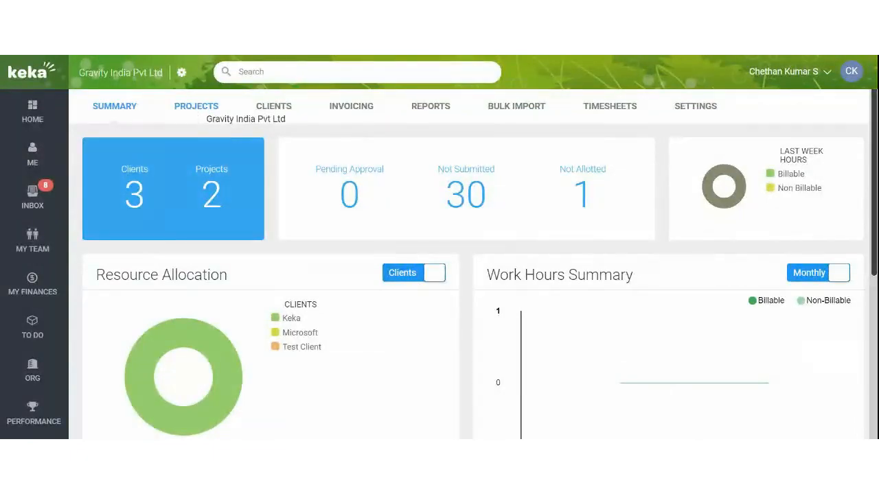
Step: Show the Clients list with Keka, Microsoft and Test Client, all billed in India Rupee
left_click(266, 110)
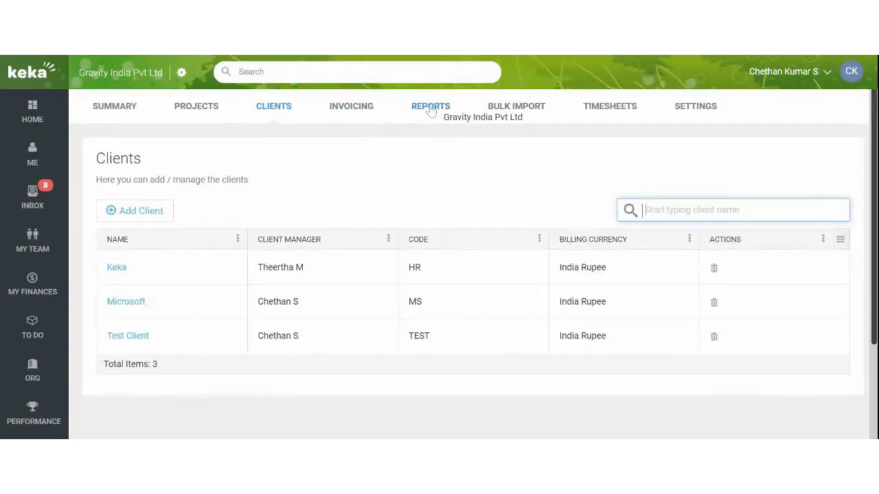
Step: Pass through Bulk Import and Timesheets to reach Settings' default 3-level approval chain
left_click(508, 118)
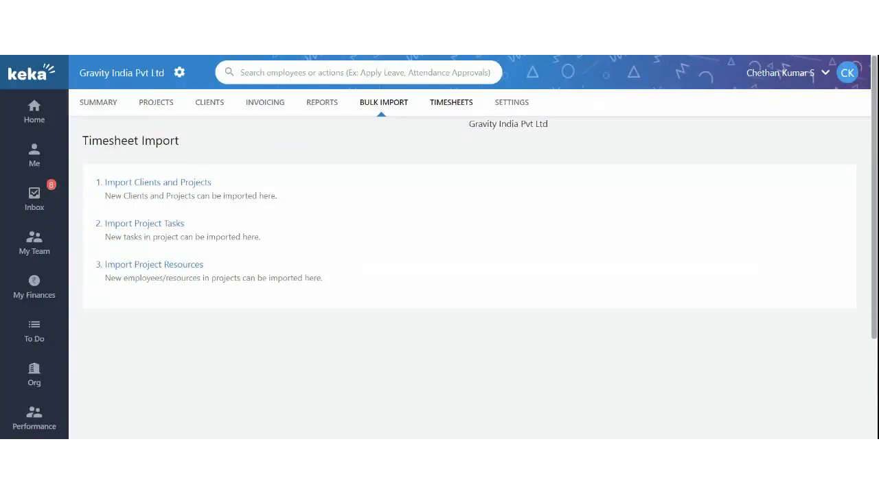
left_click(456, 115)
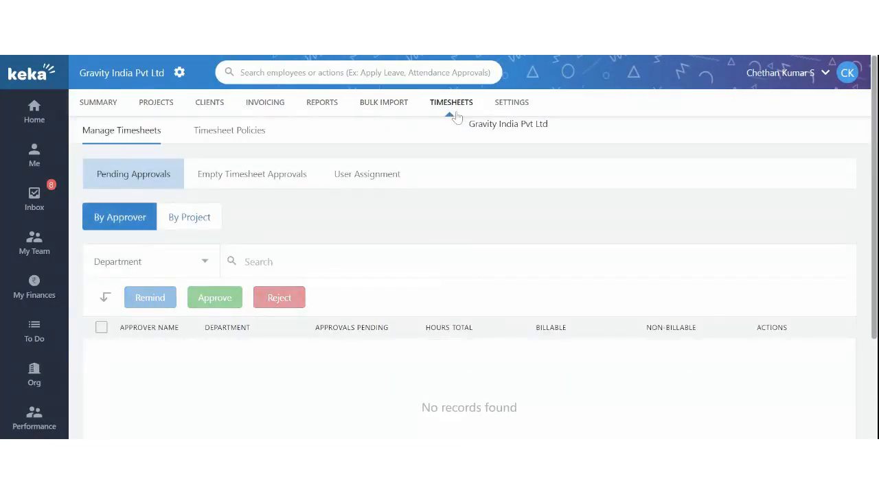
left_click(496, 112)
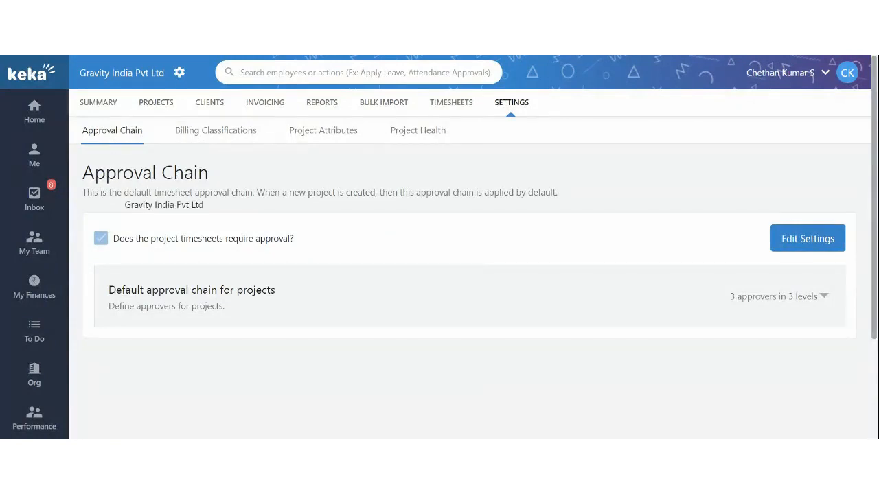
scroll(202, 159, "down", 1)
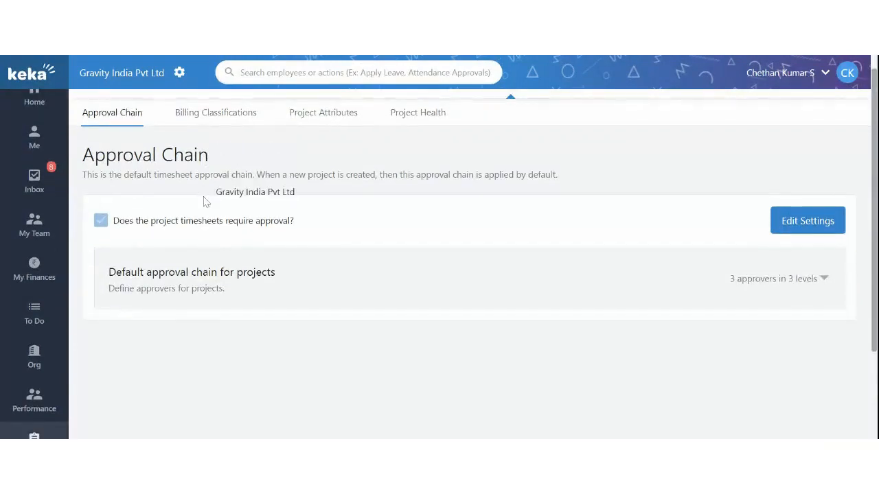
scroll(204, 201, "up", 1)
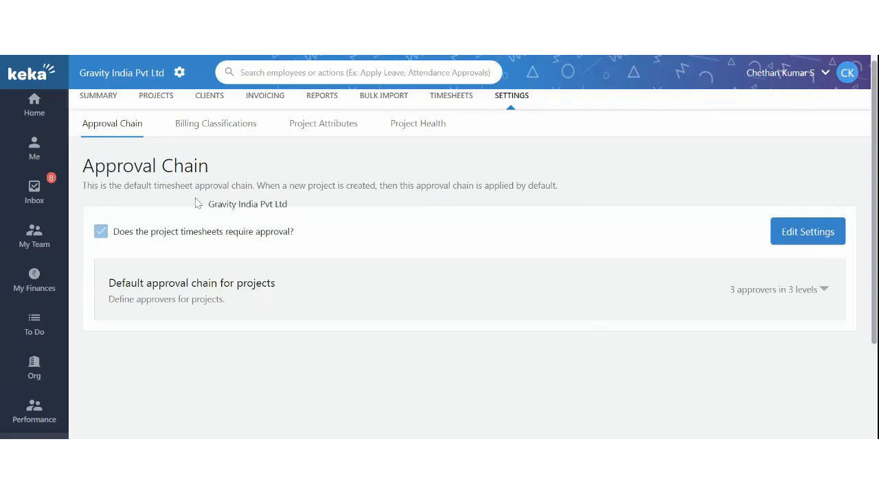
left_click_drag(157, 187, 194, 199)
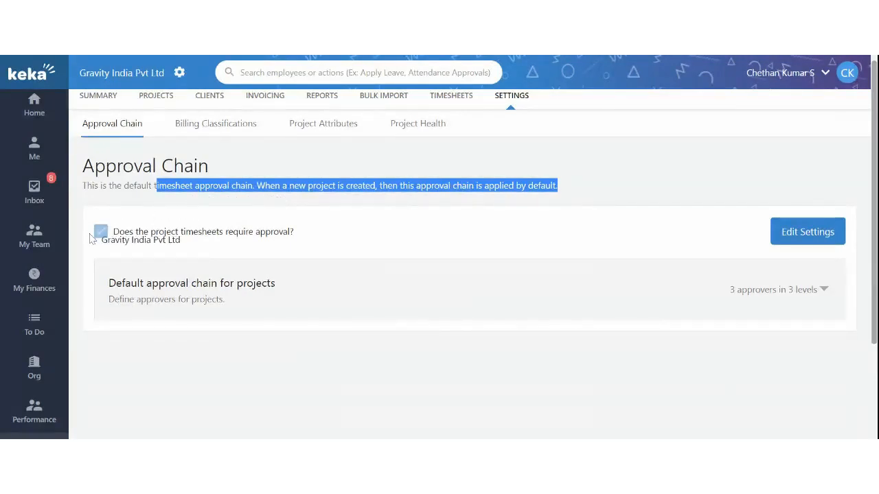
scroll(111, 235, "down", 1)
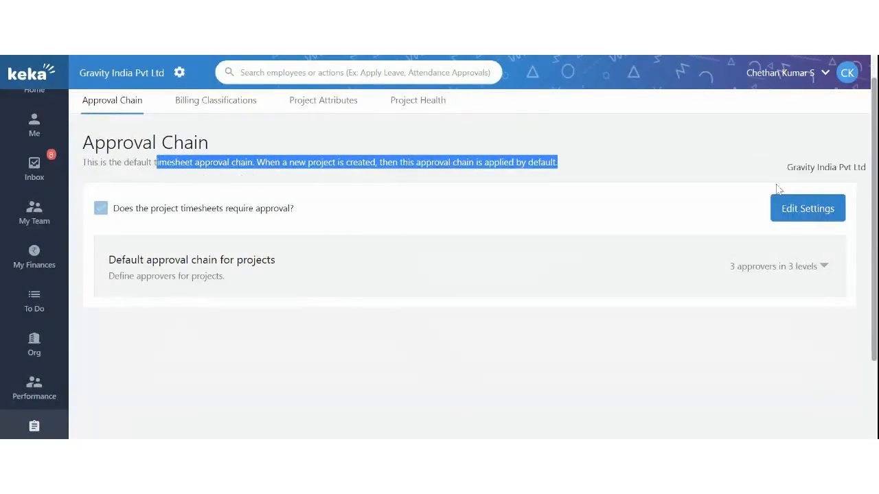
left_click(816, 211)
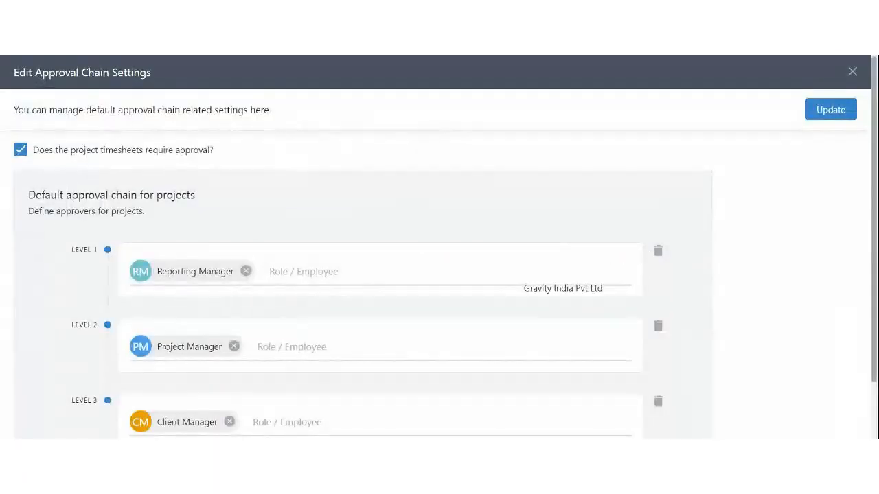
scroll(565, 233, "down", 1)
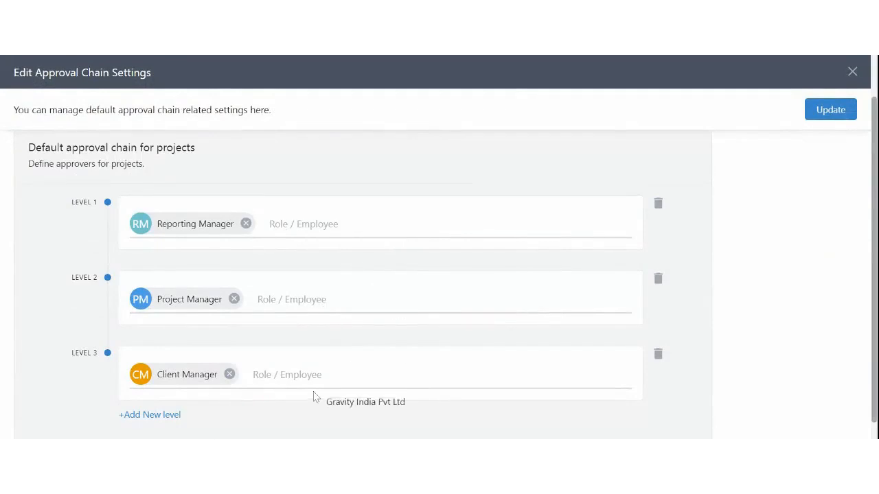
scroll(314, 397, "up", 1)
scroll(363, 275, "up", 1)
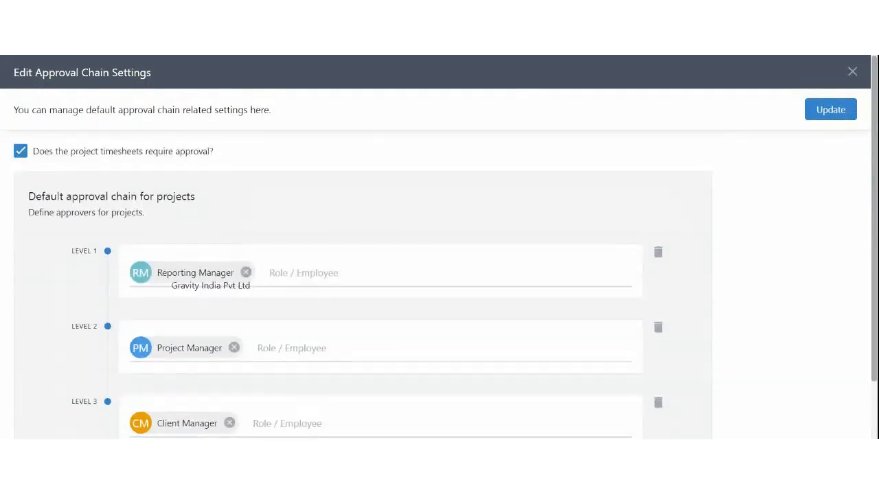
left_click_drag(157, 278, 211, 278)
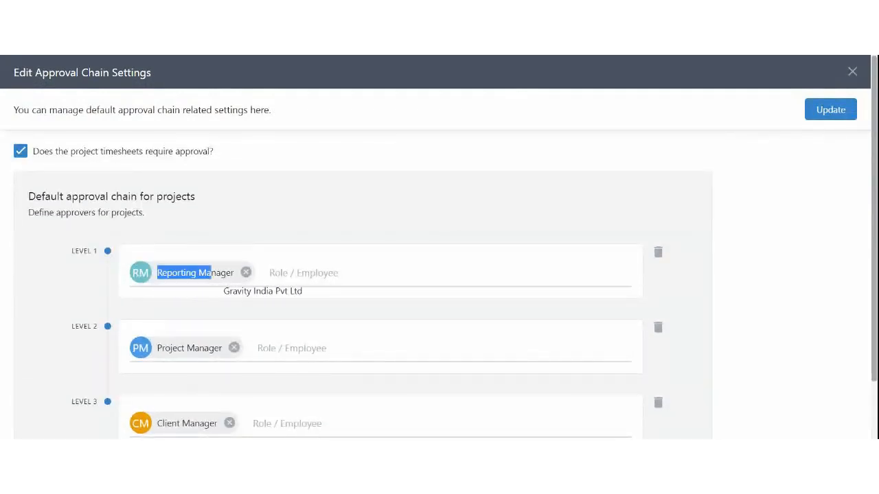
scroll(225, 289, "down", 1)
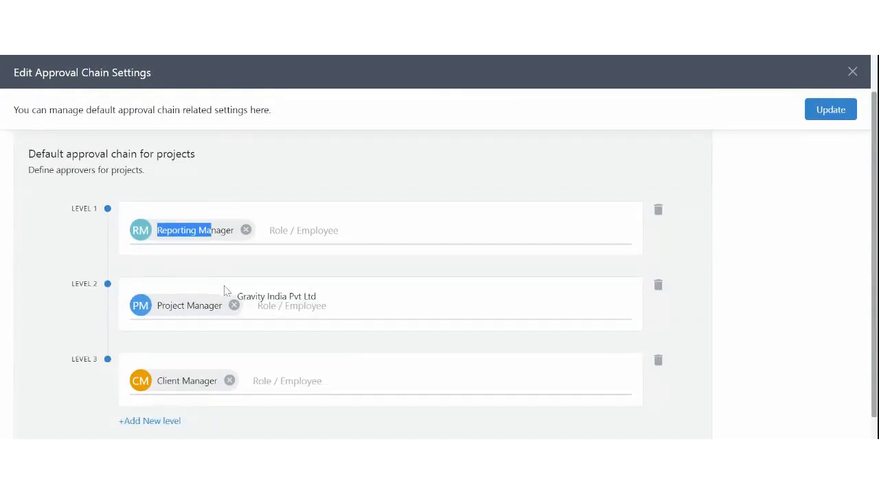
scroll(241, 320, "down", 1)
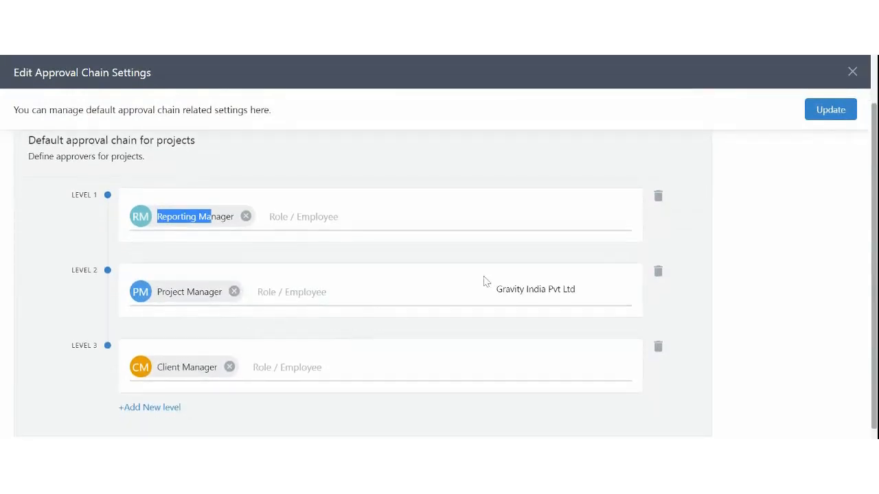
left_click(852, 72)
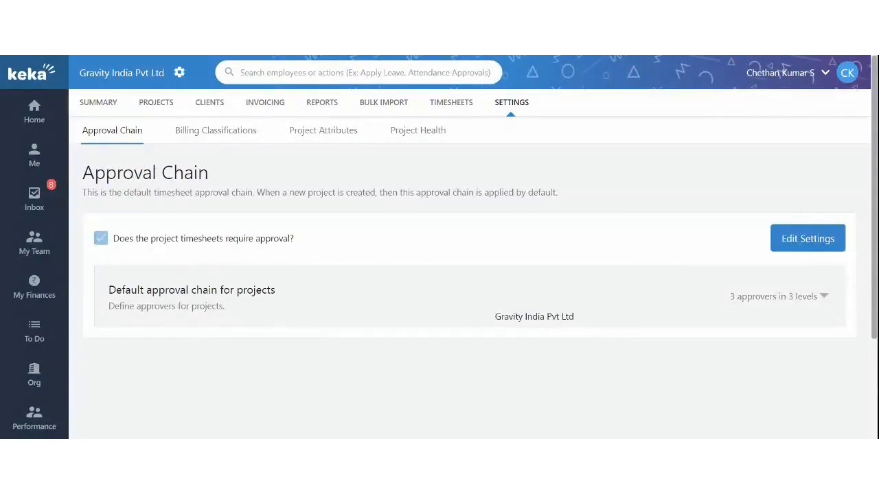
Step: Show the Billing Classifications page listing Billable and Non Billable
left_click(218, 140)
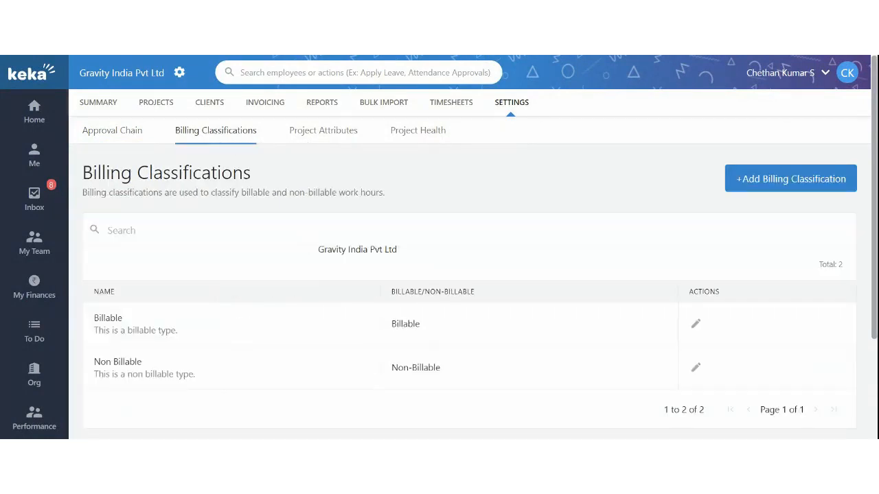
scroll(275, 244, "down", 1)
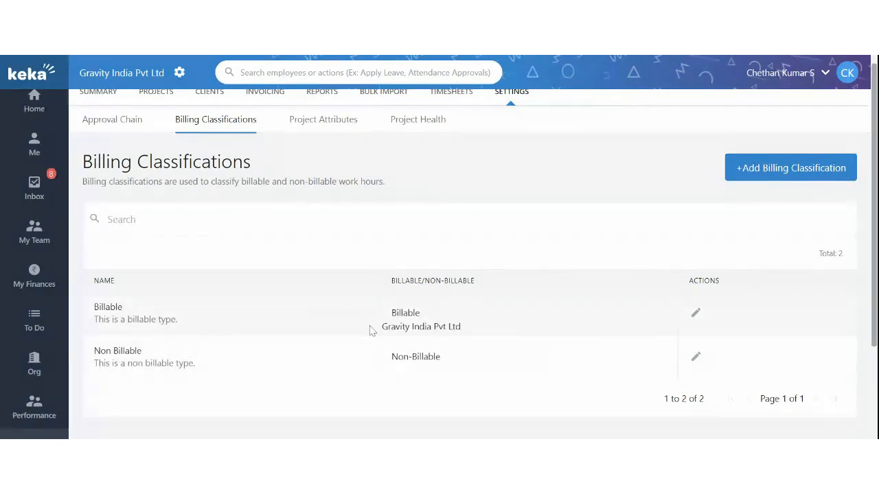
Step: Add a billing classification named 'Paid Project', mark it billable, and save it
left_click(755, 178)
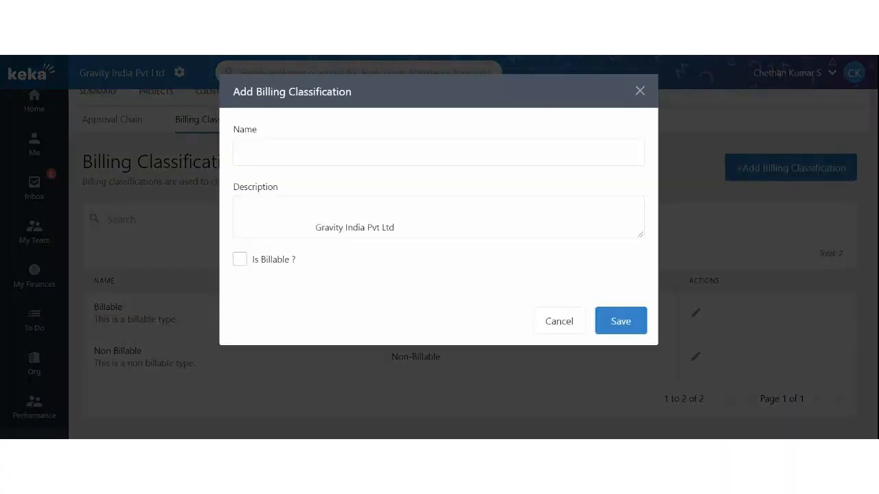
left_click_drag(258, 263, 307, 266)
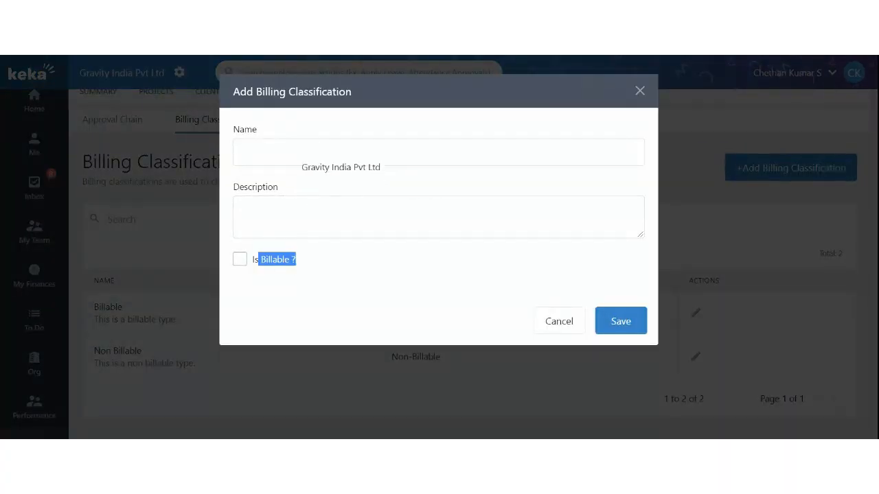
left_click(284, 162)
type("Paid Project")
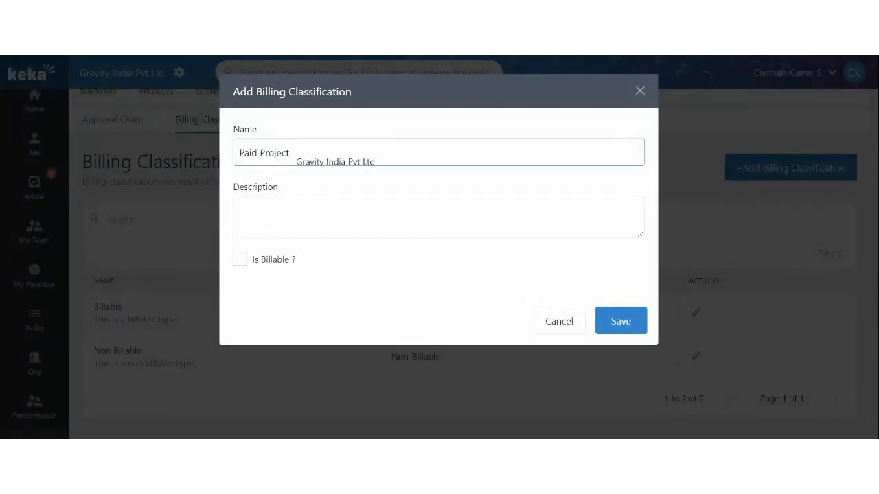
left_click(239, 259)
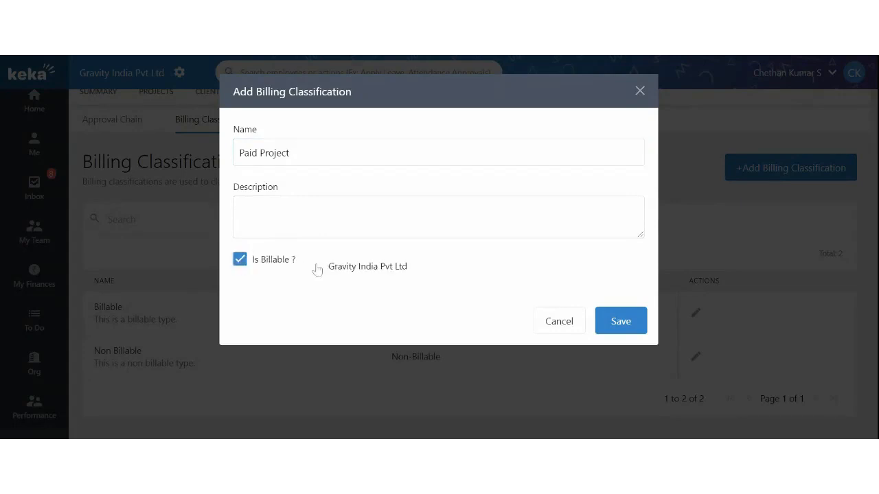
left_click(620, 323)
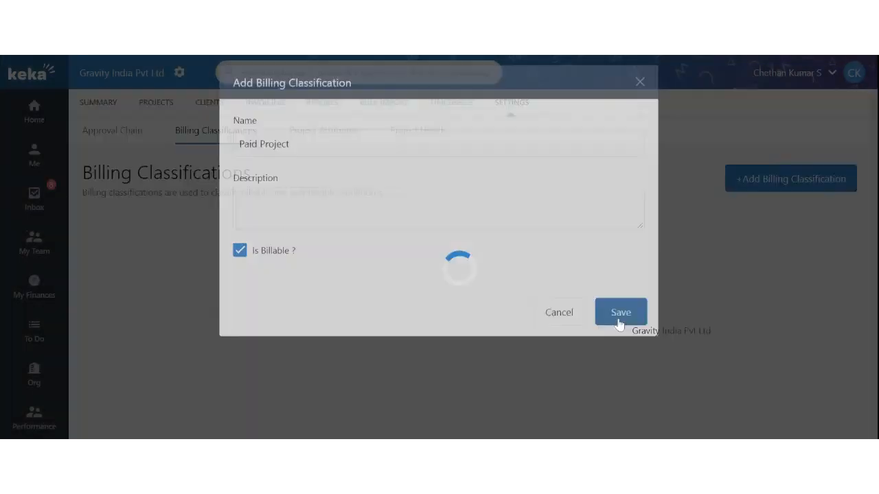
scroll(506, 305, "down", 2)
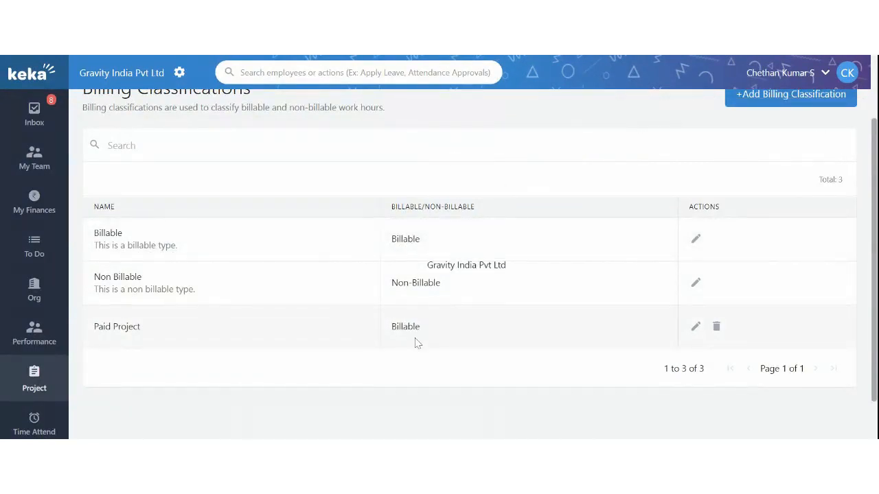
scroll(416, 342, "up", 2)
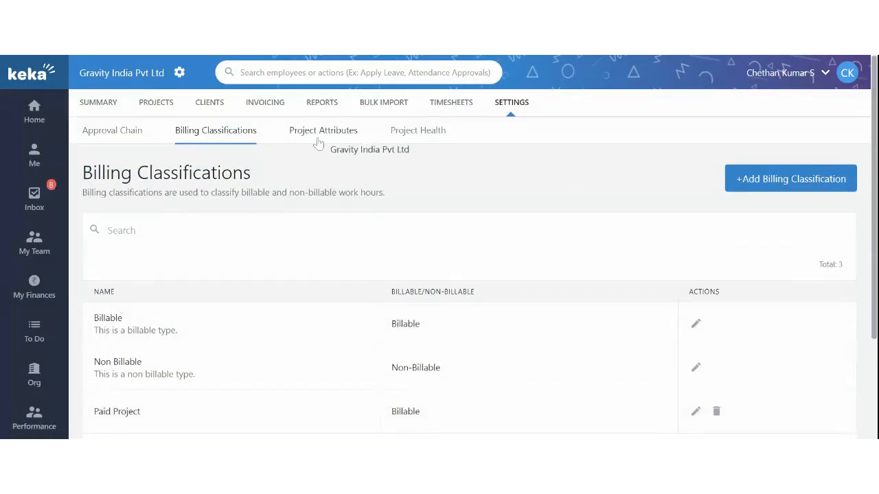
Step: Show Project Attributes, pointing out the non-mandatory 'Referred by' textbox attribute
left_click(320, 134)
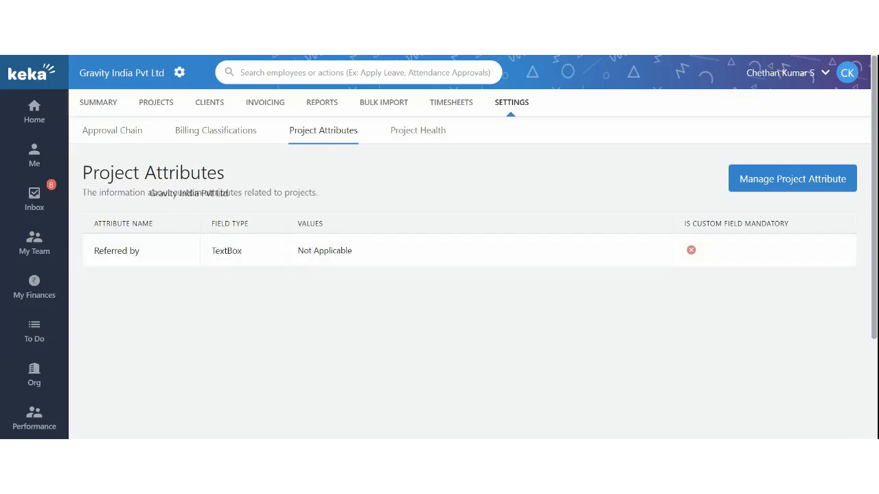
left_click_drag(133, 179, 251, 186)
left_click(251, 186)
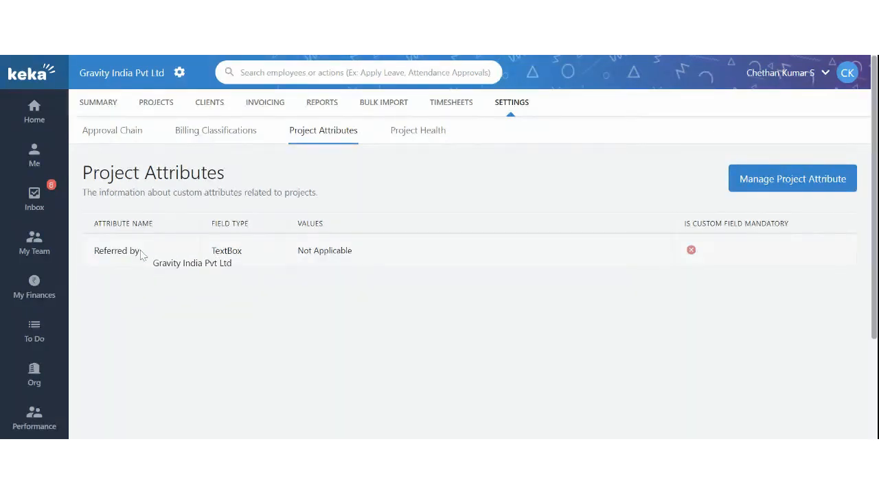
left_click_drag(123, 251, 172, 257)
left_click(173, 258)
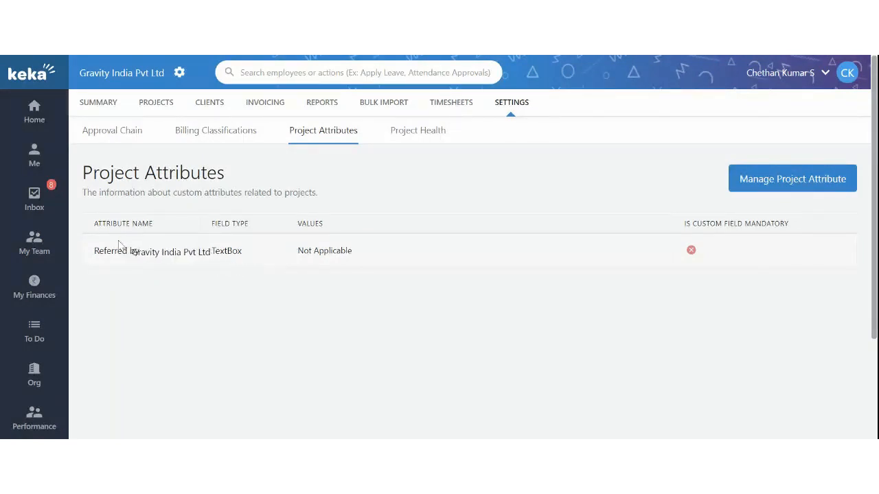
left_click_drag(115, 251, 189, 239)
Step: Add a new custom project attribute named 'Importance'
left_click(798, 182)
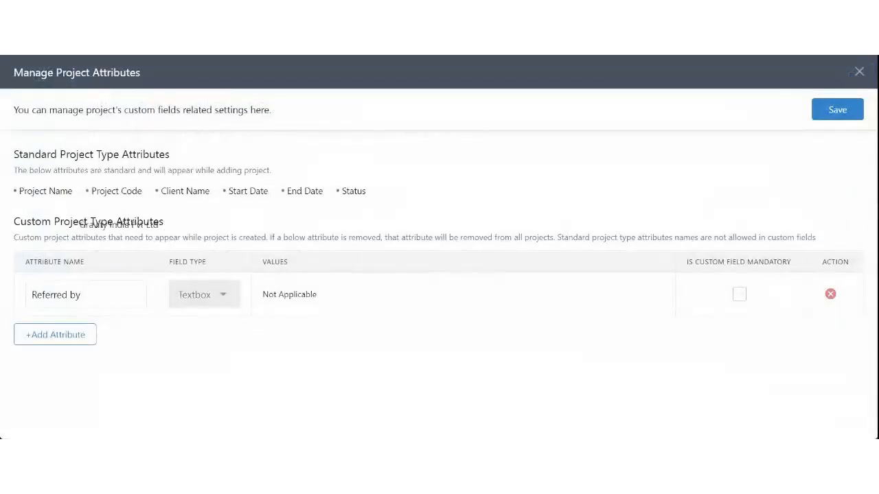
left_click_drag(18, 191, 186, 192)
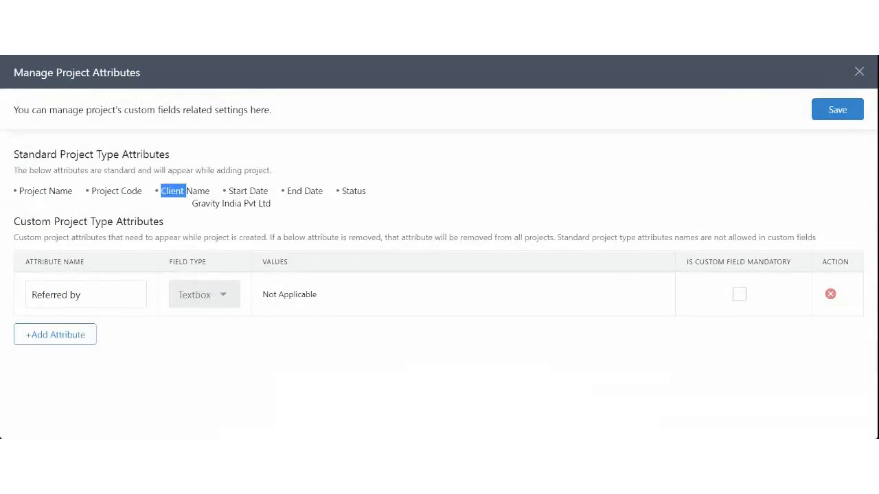
left_click_drag(249, 192, 366, 191)
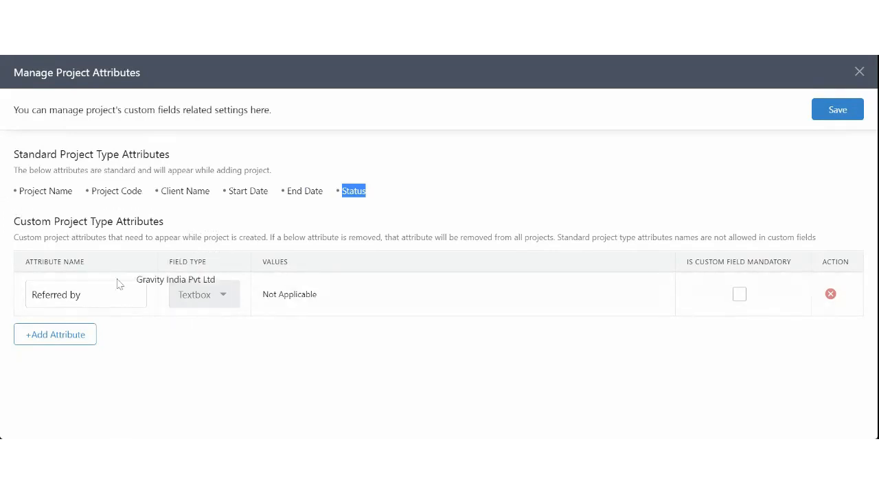
left_click(74, 335)
left_click(76, 341)
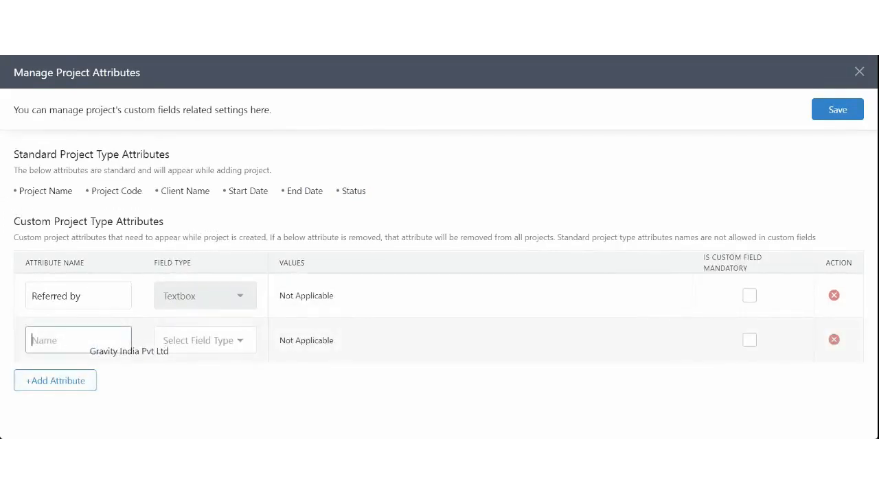
left_click(129, 381)
left_click(82, 343)
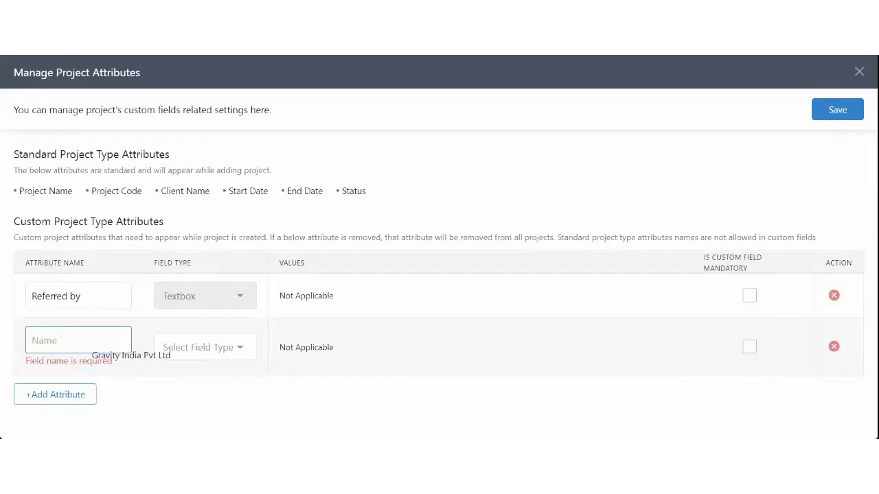
type("Importa")
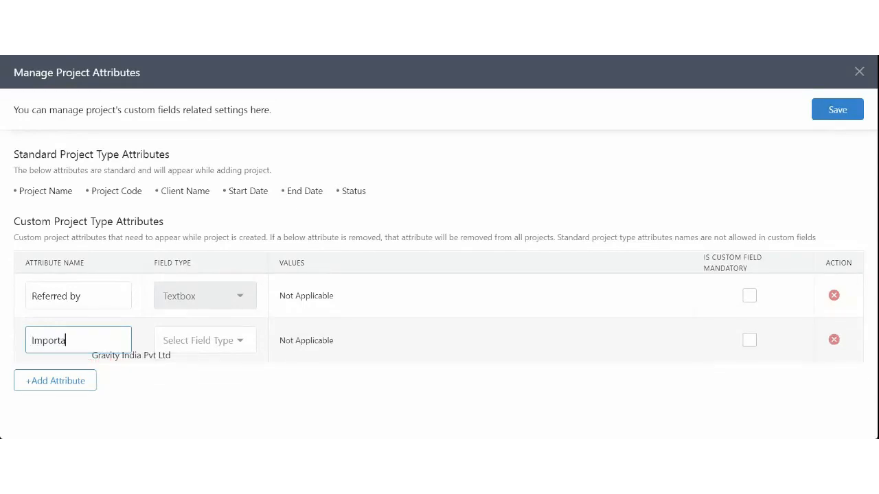
type("nce")
Step: Make Importance a single-select field with options High, Low and Medium
left_click(190, 347)
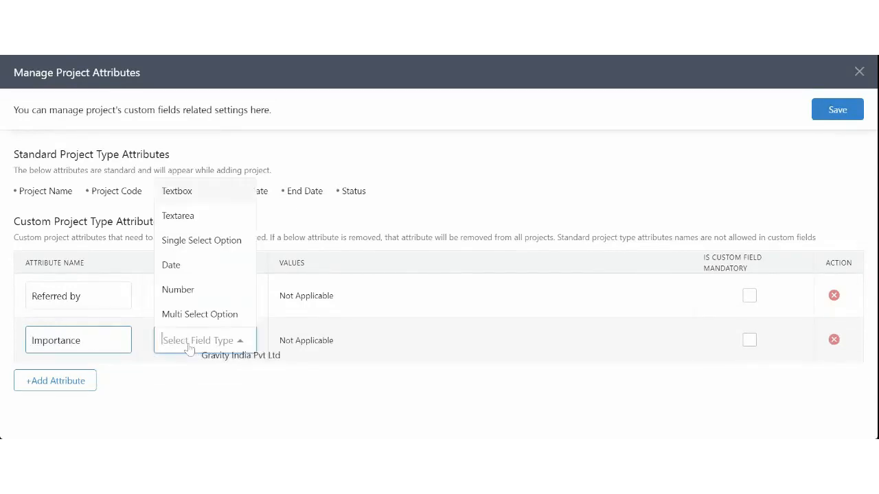
left_click(196, 241)
left_click(309, 344)
type("High")
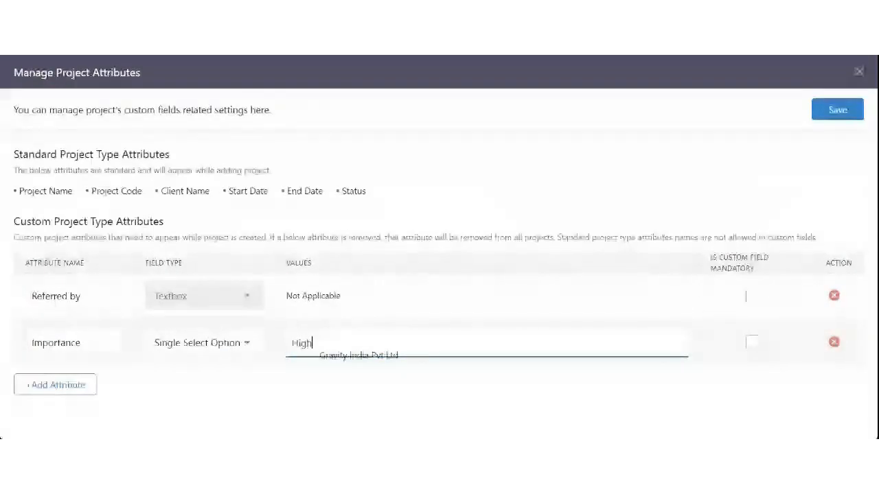
key("Return")
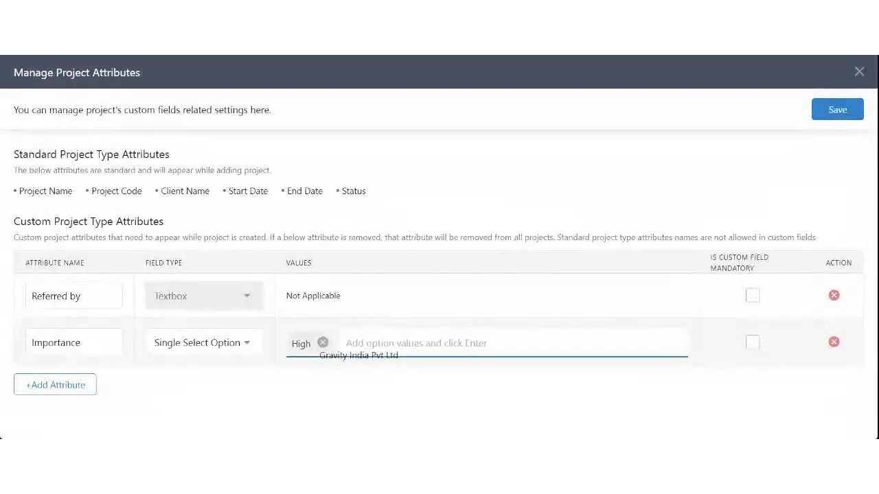
type("Low")
key("Return")
type("Medium")
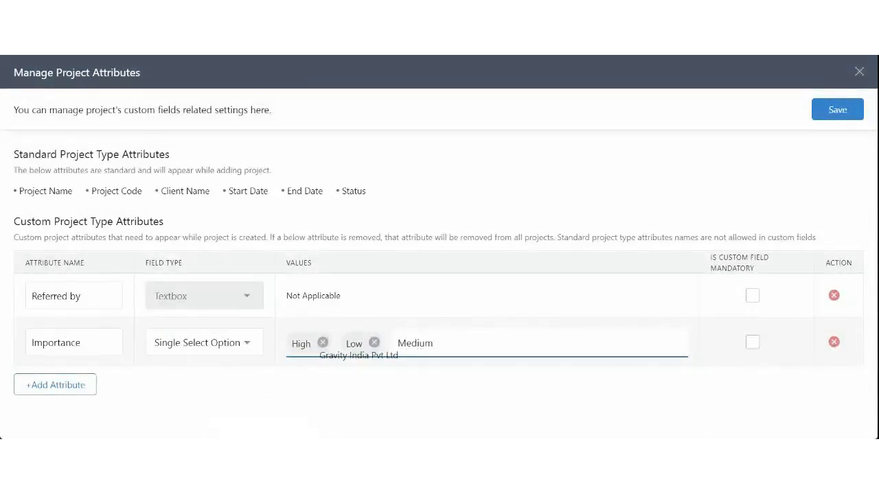
key("Return")
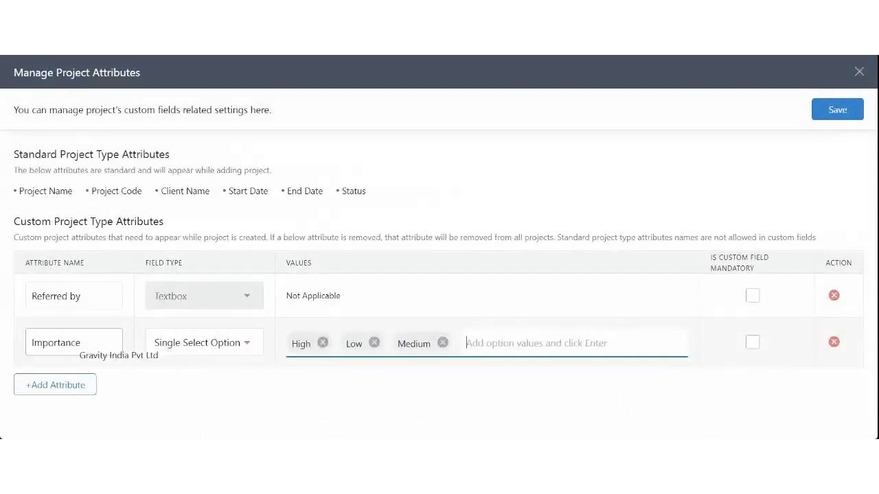
Step: Mark Importance as mandatory and save the attribute changes
left_click_drag(43, 343, 81, 342)
left_click(99, 353)
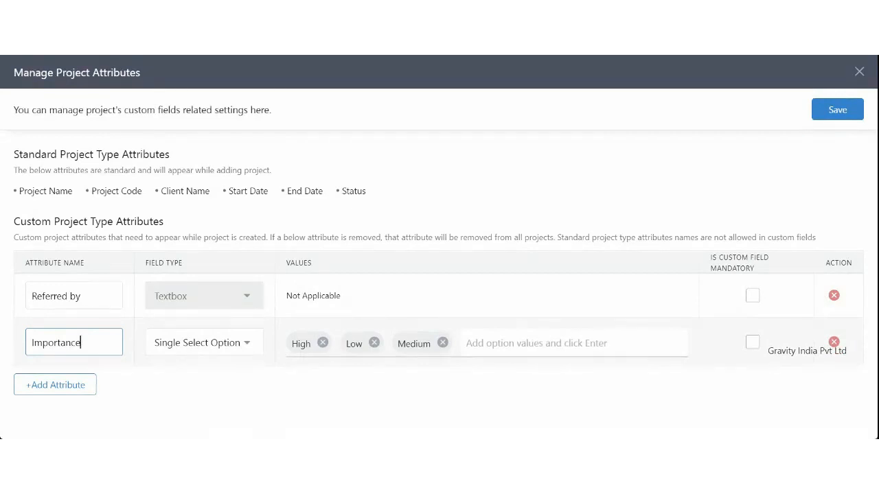
left_click(753, 342)
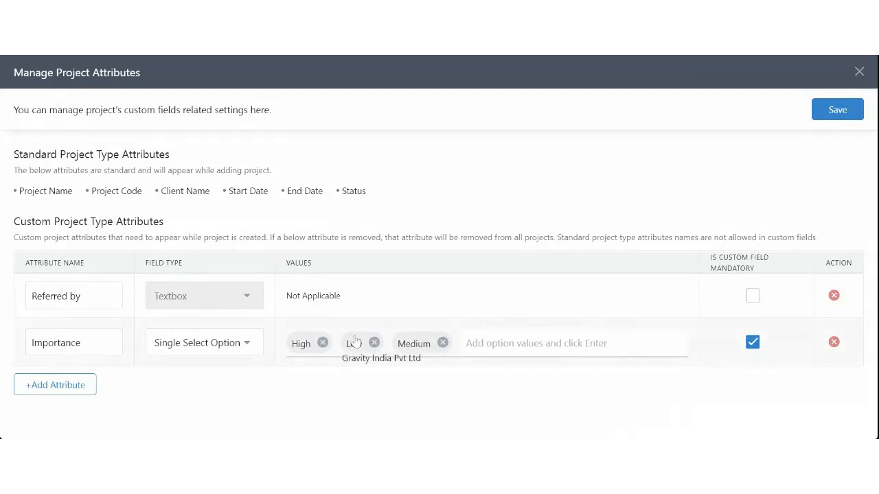
left_click(838, 110)
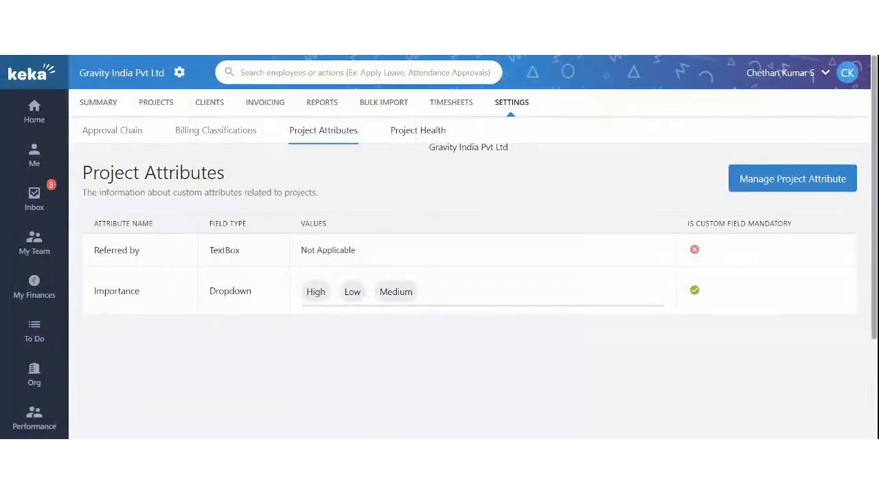
left_click(418, 132)
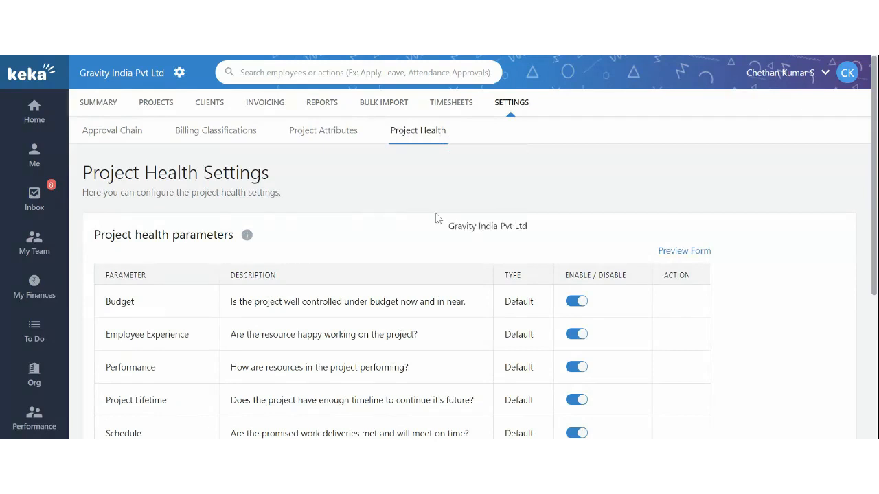
scroll(440, 274, "down", 1)
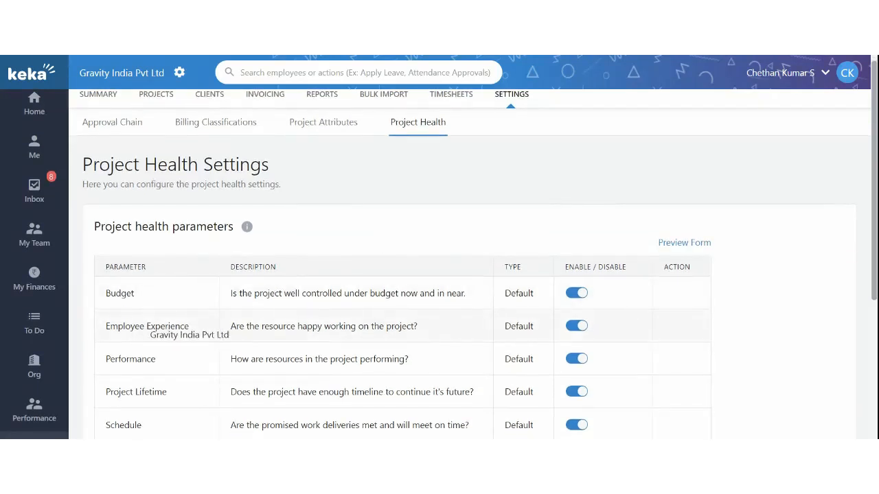
left_click_drag(135, 332, 187, 310)
scroll(187, 310, "down", 3)
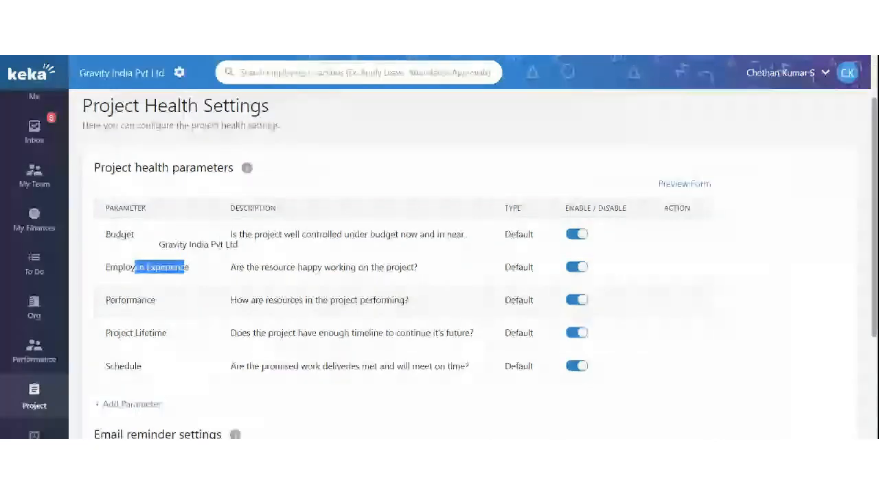
left_click(146, 333)
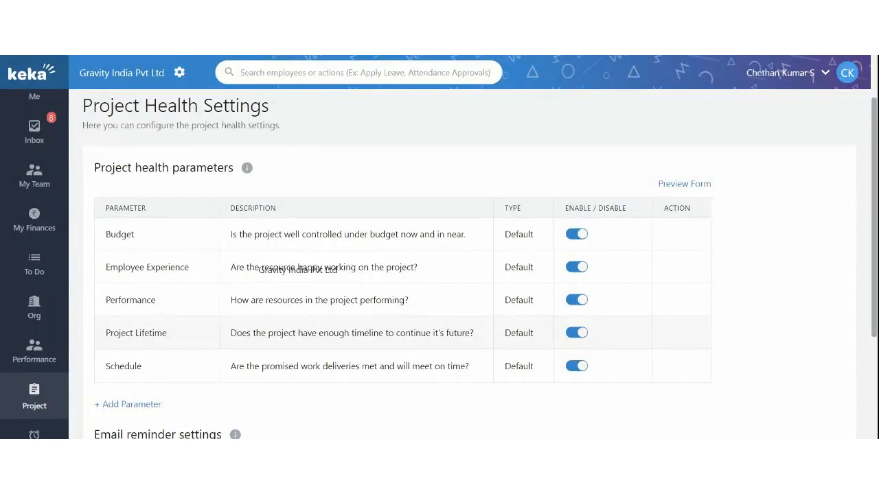
scroll(243, 269, "up", 1)
left_click_drag(93, 152, 166, 152)
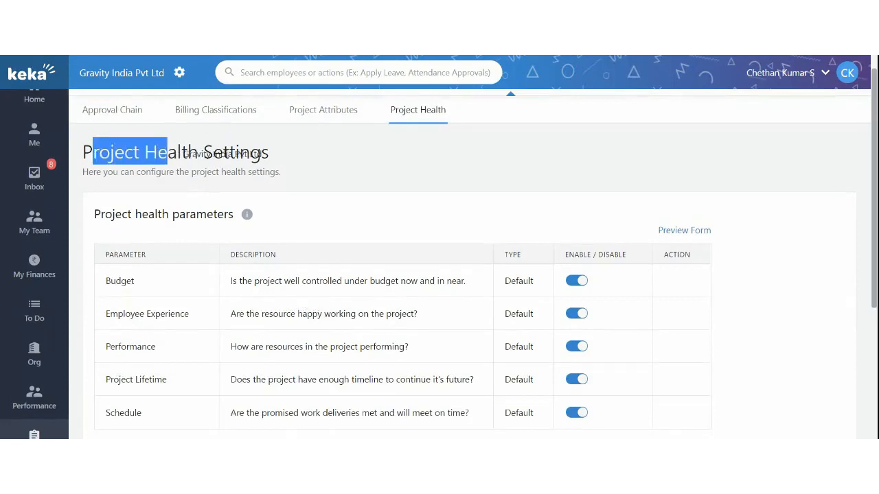
left_click(168, 153)
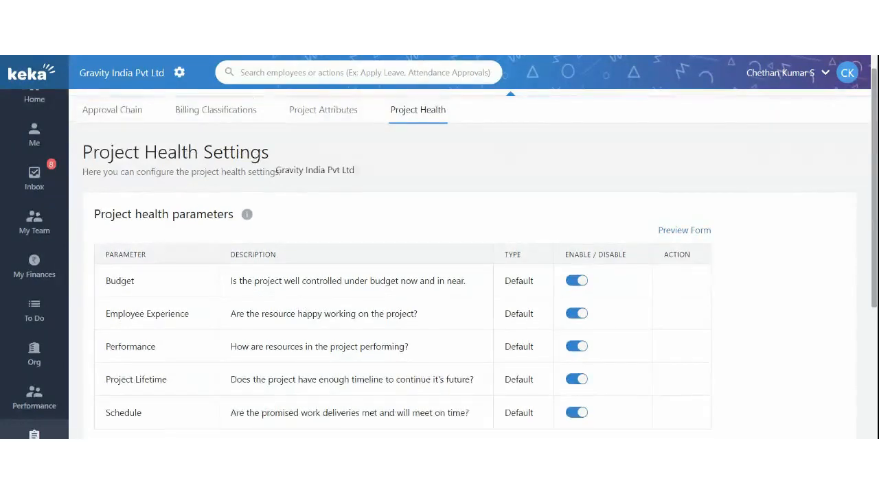
scroll(277, 189, "down", 1)
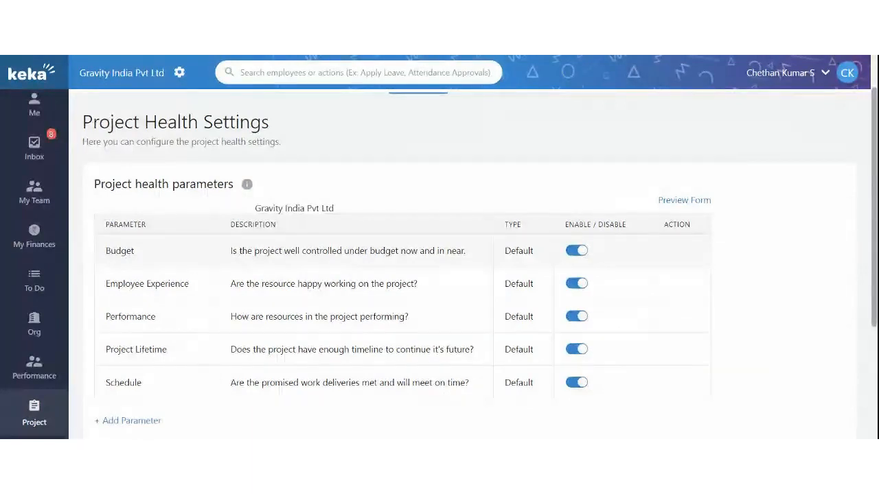
left_click_drag(240, 250, 311, 252)
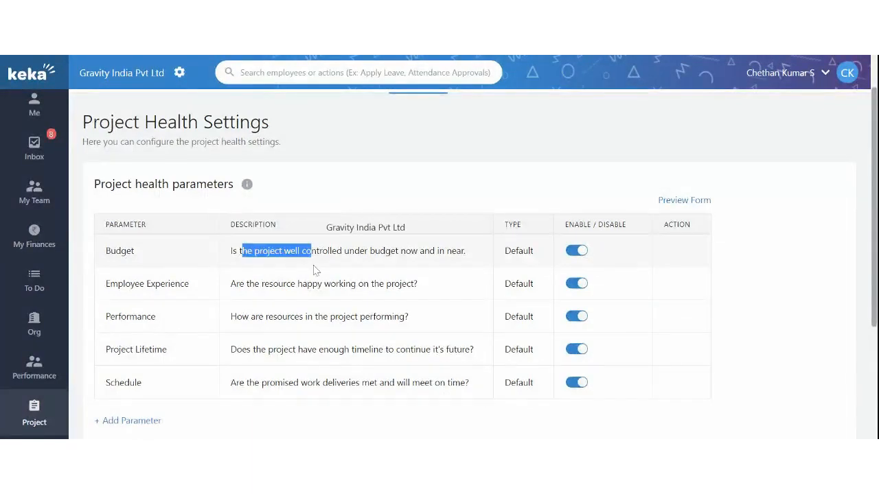
scroll(302, 269, "down", 1)
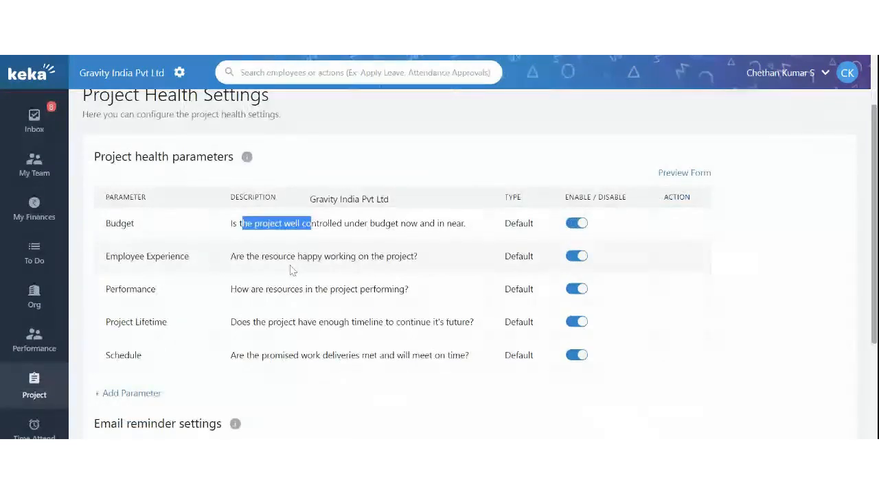
double_click(137, 292)
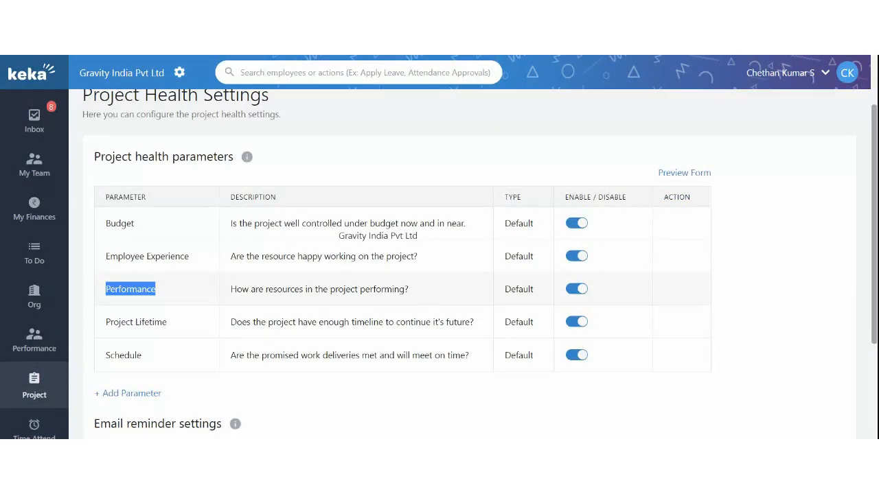
scroll(440, 274, "down", 1)
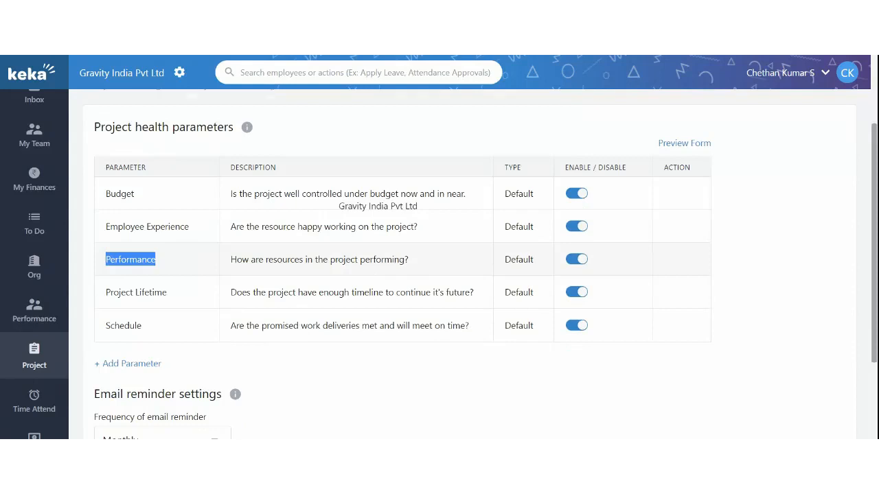
left_click_drag(232, 315, 314, 317)
left_click(315, 326)
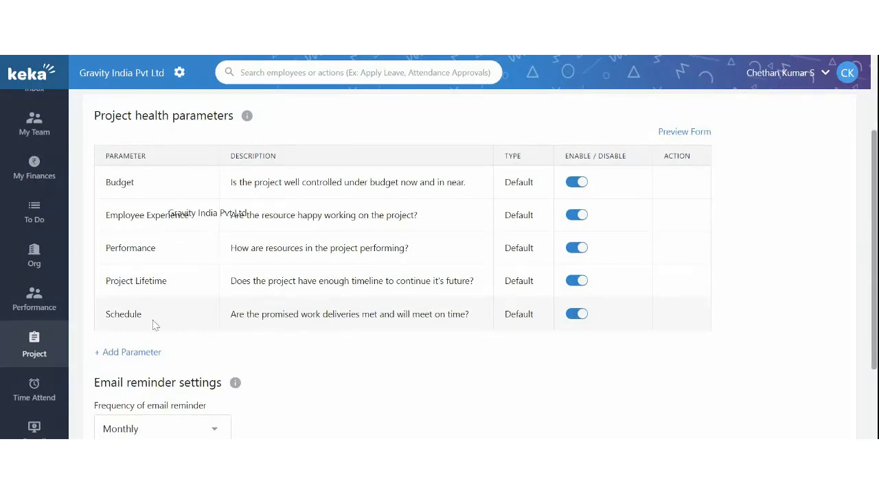
scroll(206, 330, "down", 1)
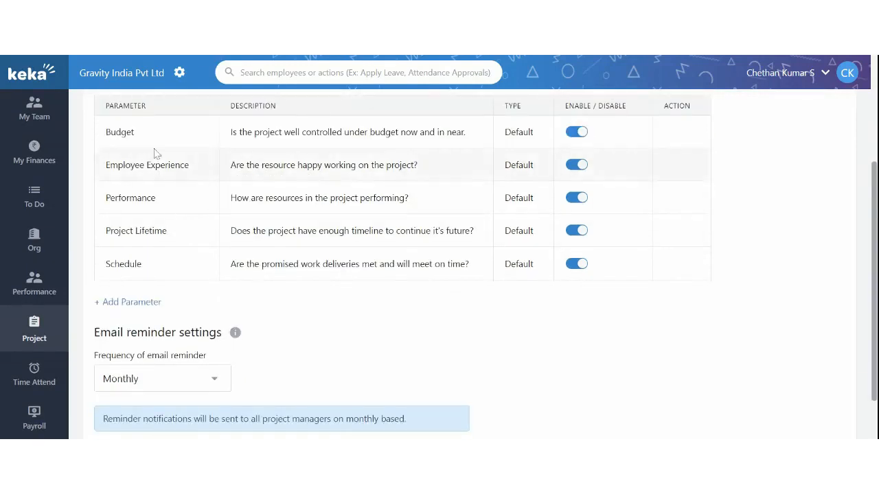
left_click(134, 302)
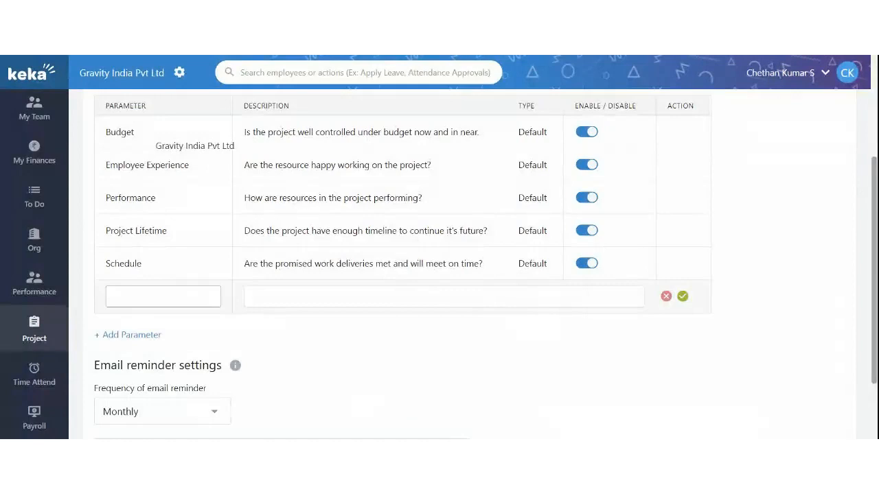
left_click(324, 296)
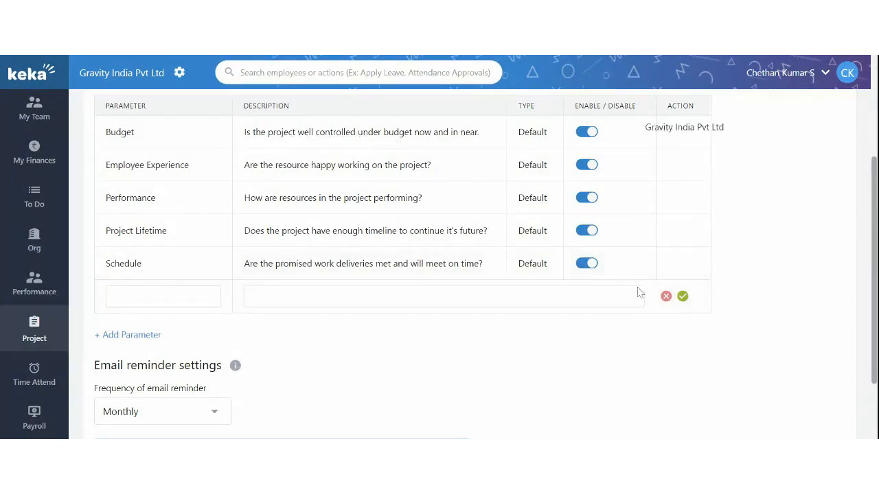
left_click(683, 297)
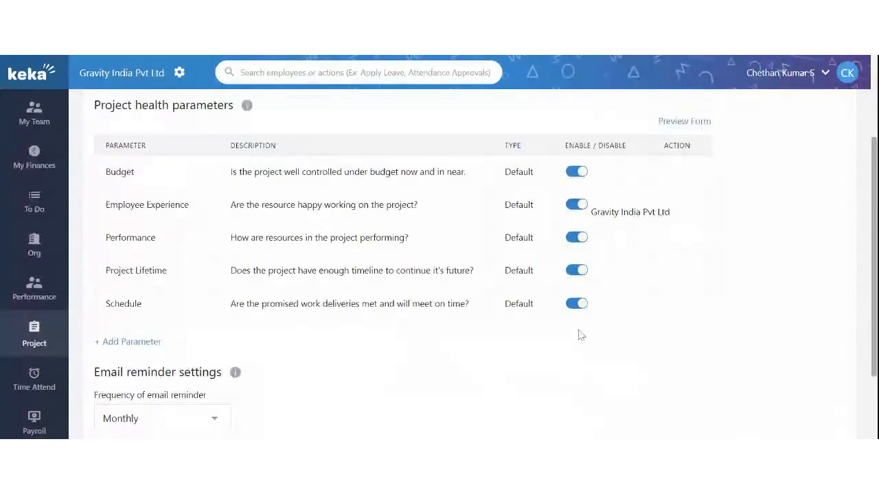
scroll(578, 335, "down", 3)
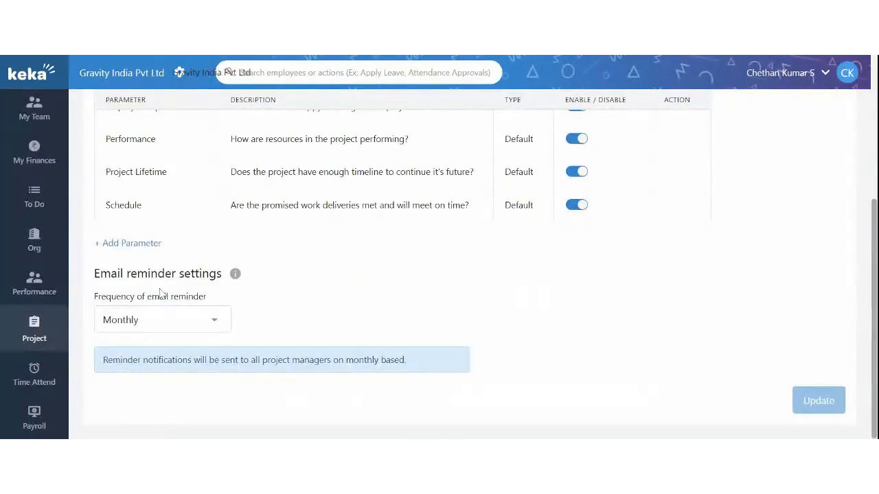
left_click_drag(117, 273, 217, 273)
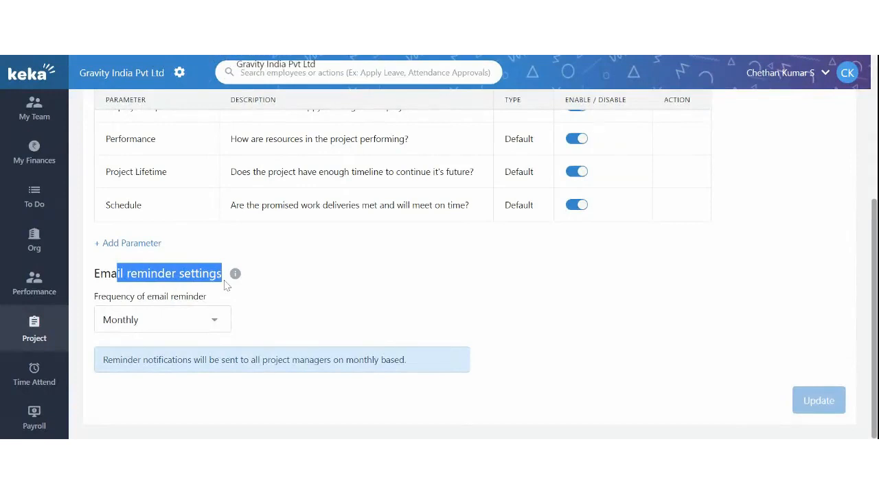
left_click(137, 320)
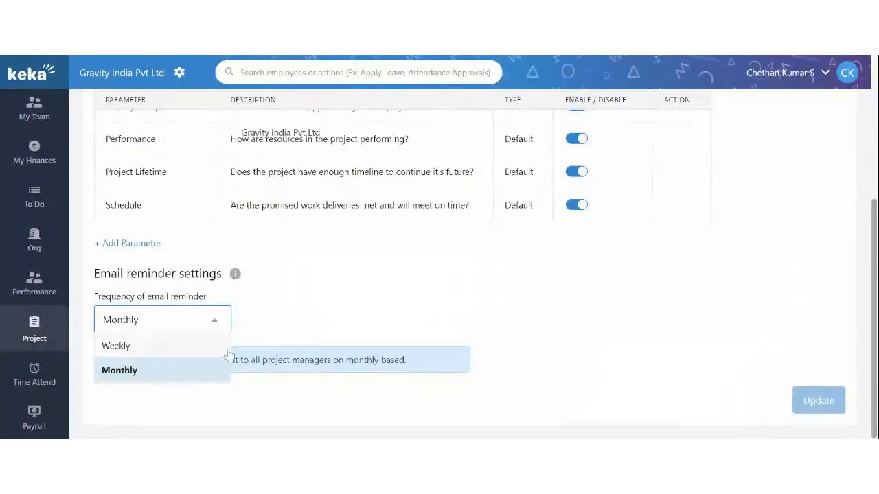
left_click(300, 336)
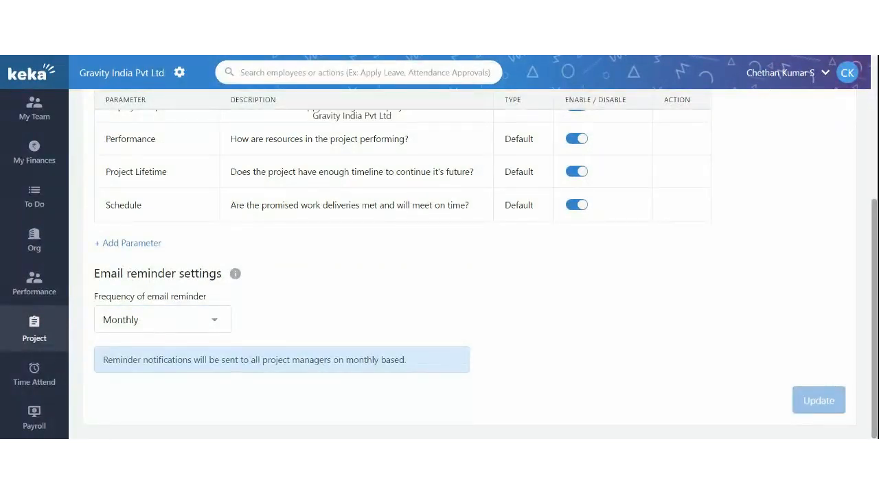
scroll(428, 335, "up", 1)
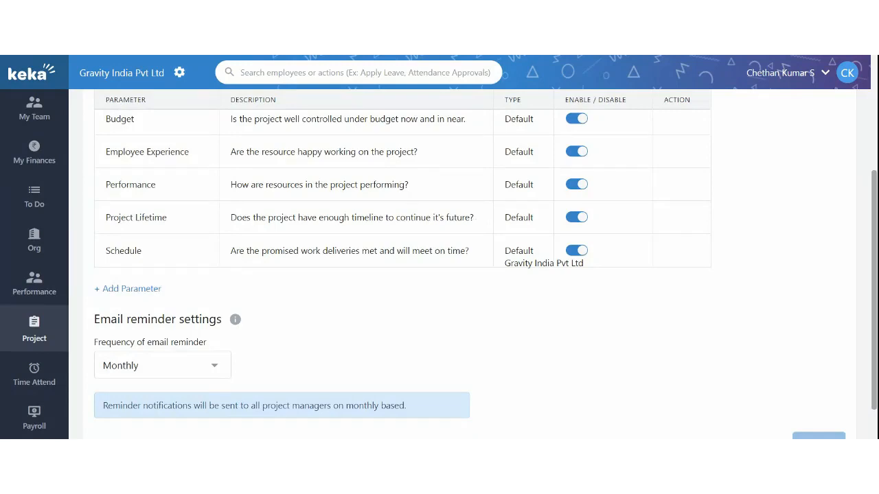
scroll(451, 310, "down", 1)
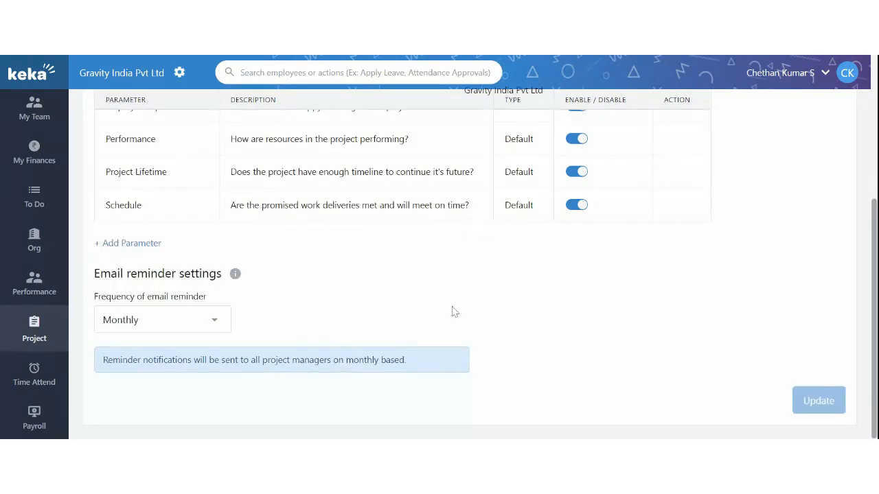
scroll(452, 311, "up", 4)
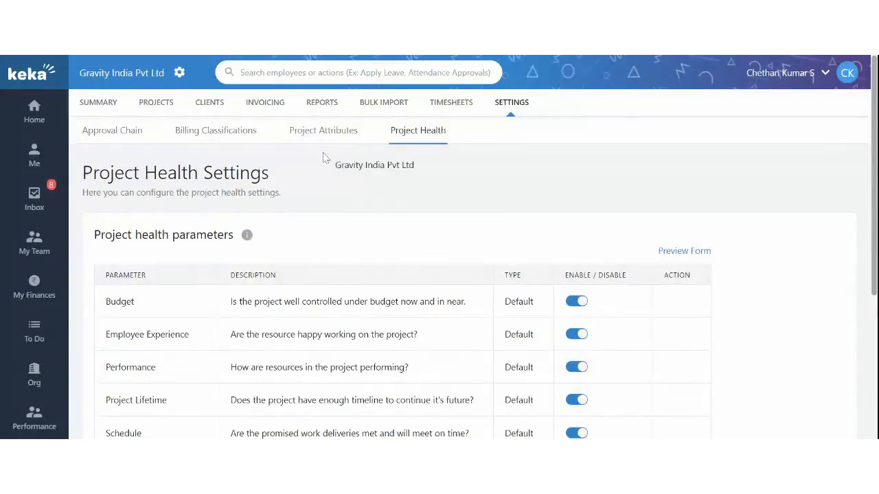
Step: Show Timesheets User Assignment with 14 employees' policy and enabled or disabled status
left_click(458, 107)
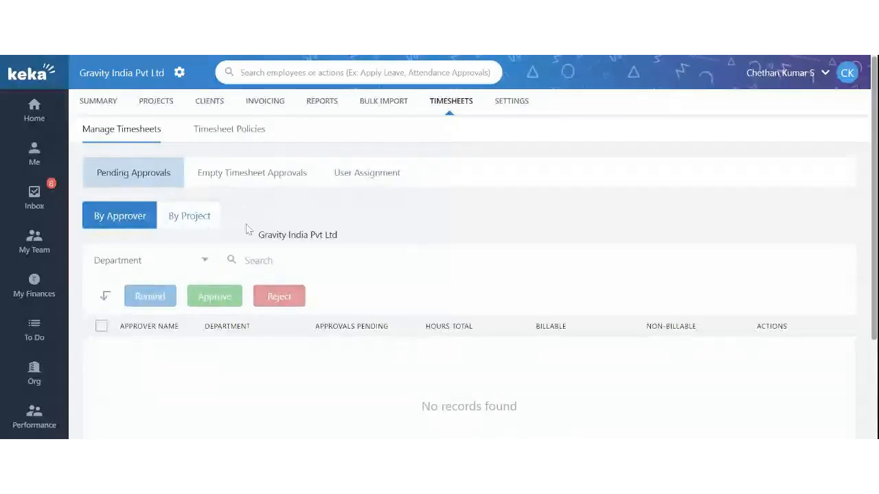
left_click(344, 181)
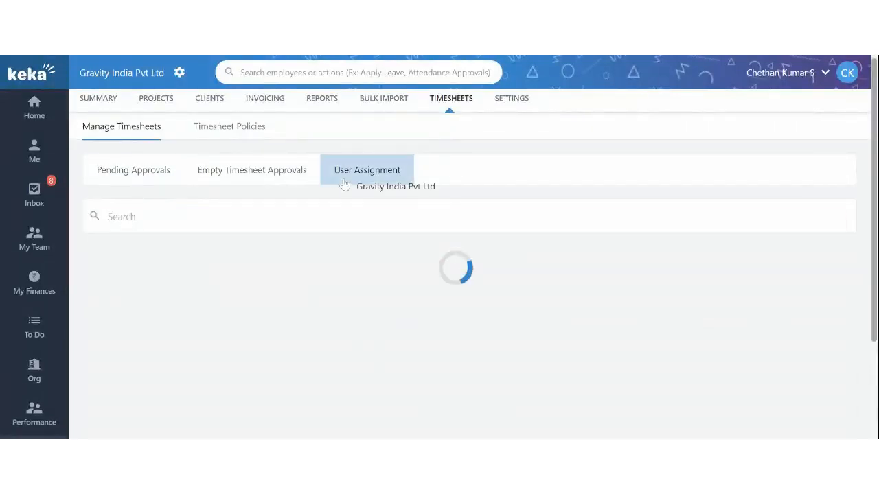
scroll(357, 298, "down", 3)
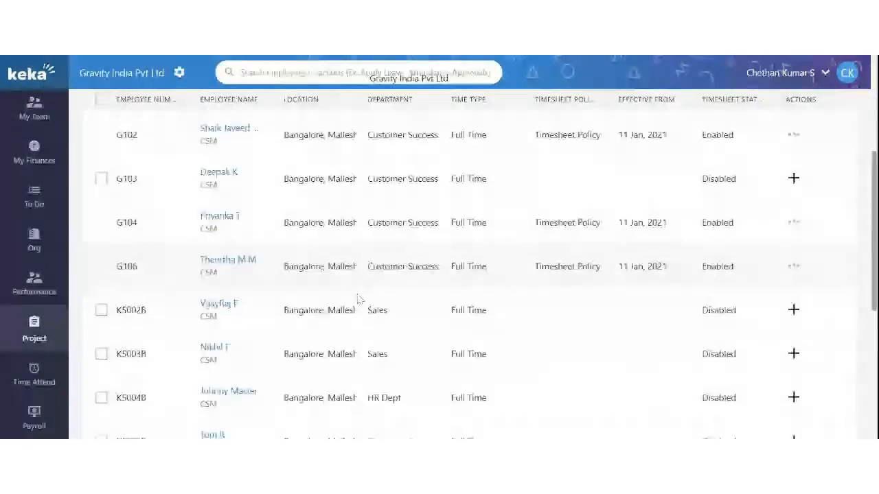
scroll(357, 298, "up", 4)
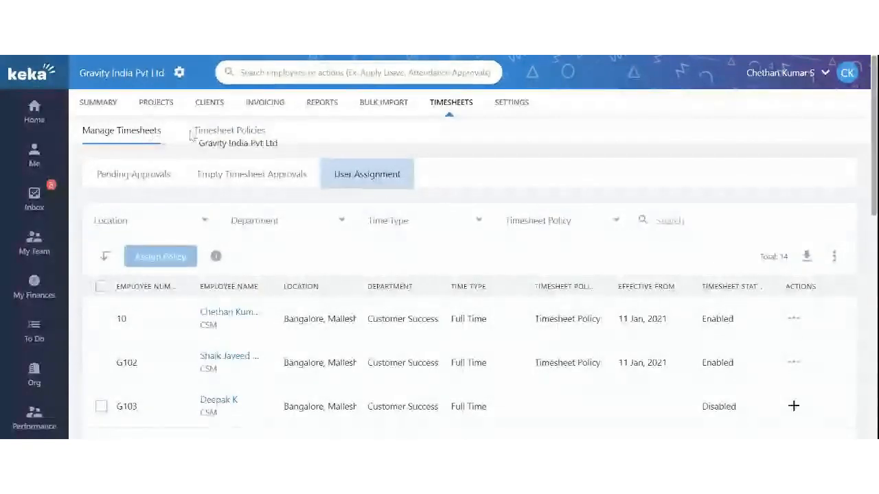
Step: Review the weekly Monday-start policy with 40 minimum hours, then open its options menu
left_click(229, 130)
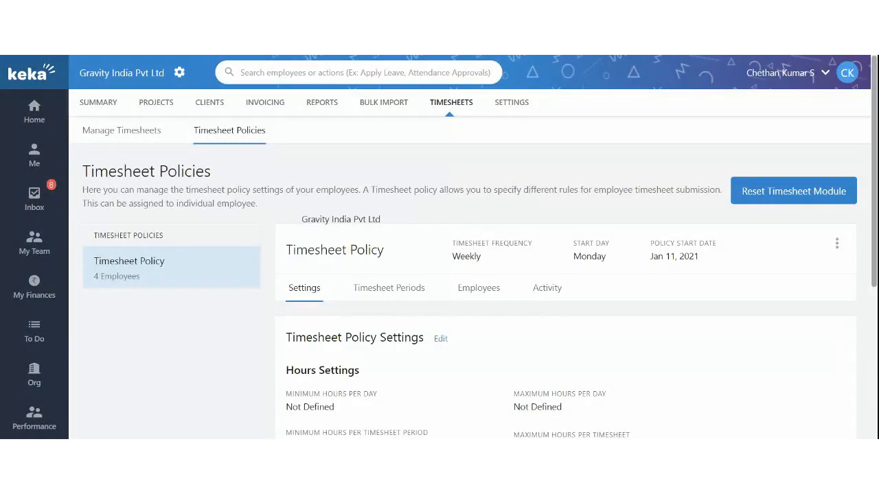
scroll(412, 240, "down", 1)
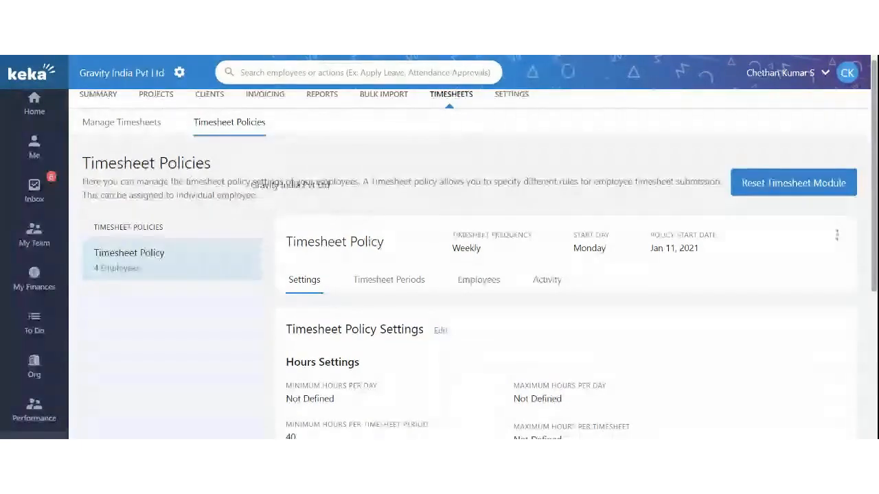
scroll(343, 274, "down", 1)
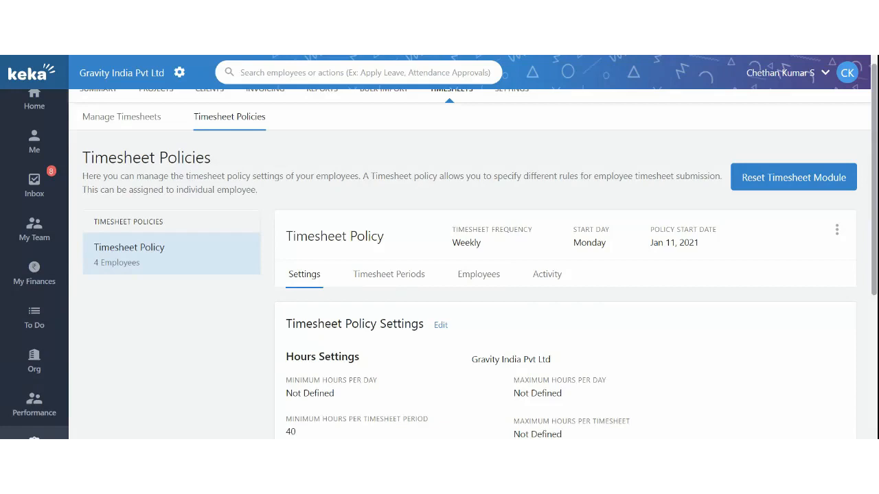
scroll(470, 274, "down", 1)
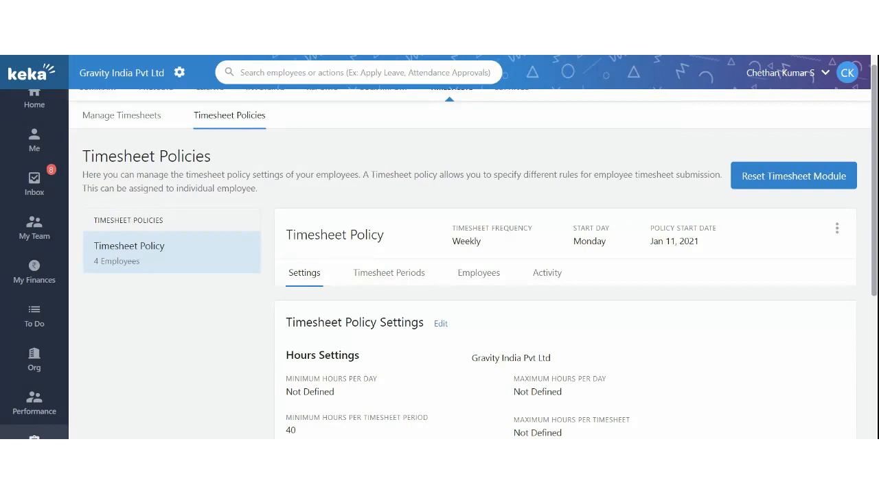
left_click_drag(480, 358, 388, 237)
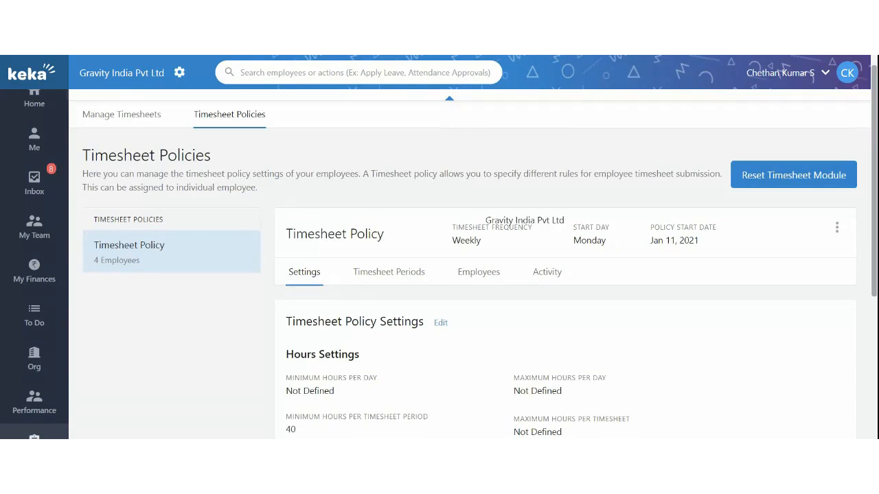
left_click(837, 228)
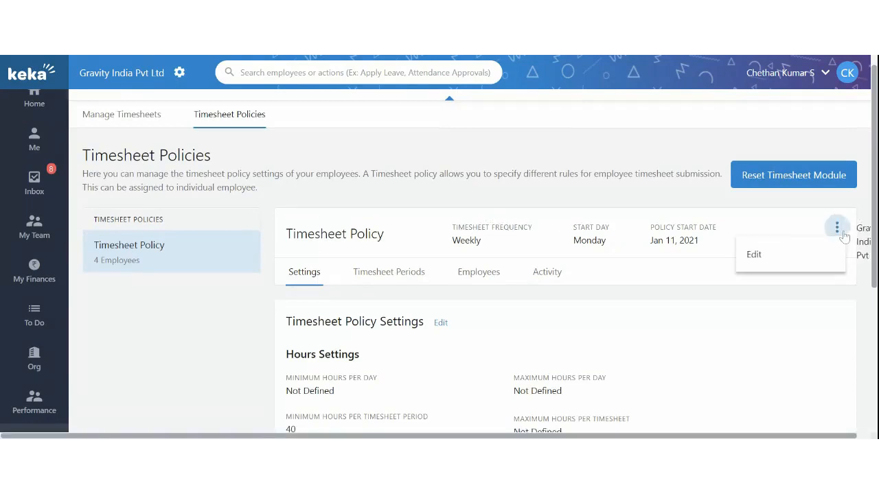
Step: Open the weekly policy in the Update Timesheet Policy form and inspect its description
left_click(789, 255)
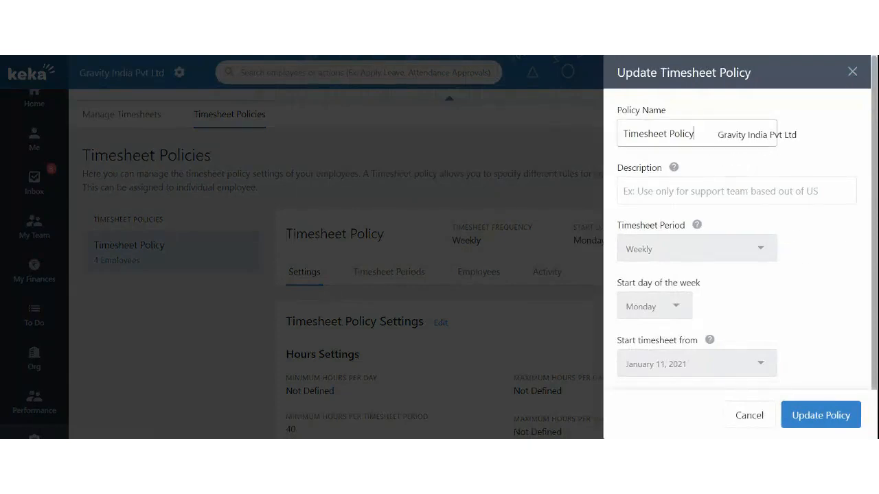
left_click(700, 192)
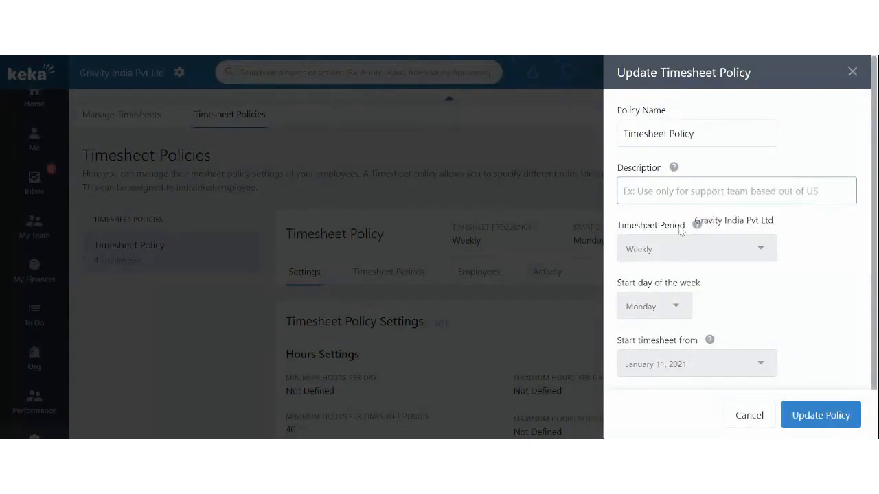
left_click_drag(627, 227, 692, 254)
left_click(659, 227)
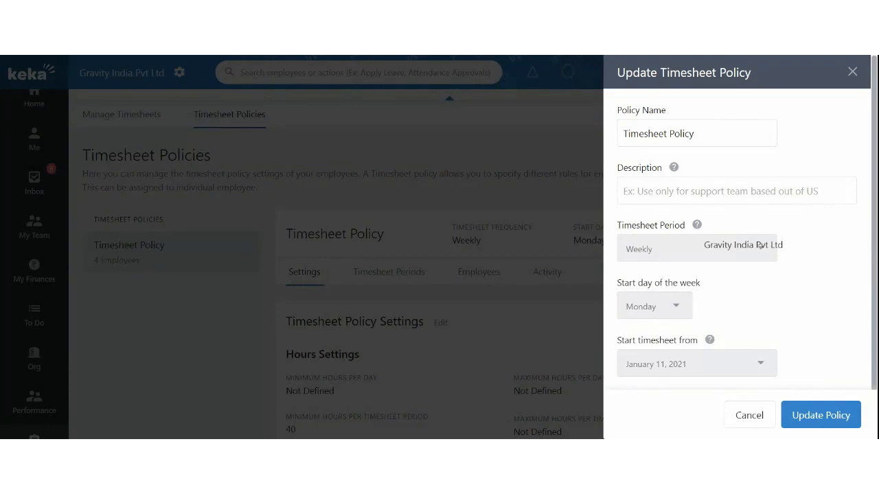
left_click_drag(684, 253, 658, 254)
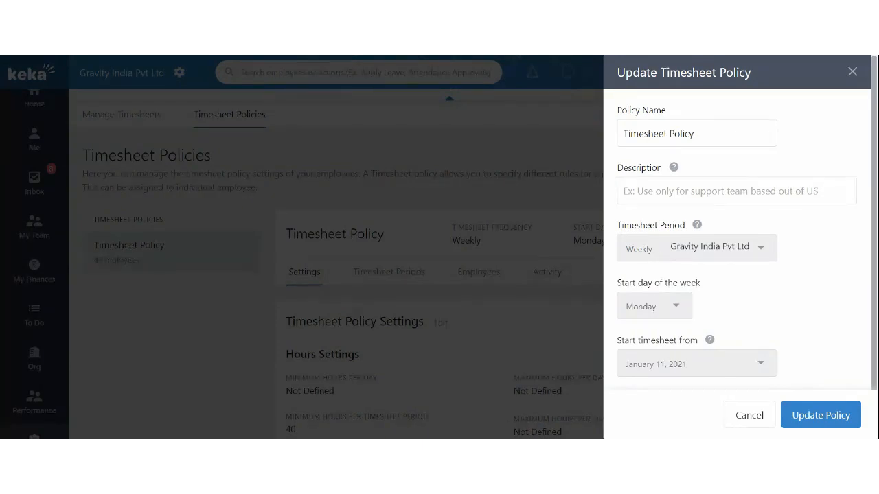
Step: Try changing the Monday week start and the locked January 11, 2021 start date
scroll(658, 252, "down", 1)
left_click_drag(620, 278, 688, 273)
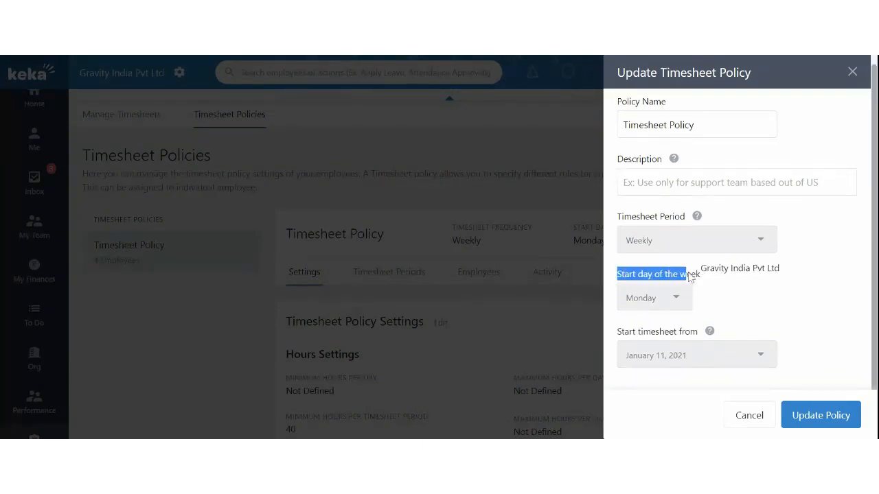
left_click(642, 301)
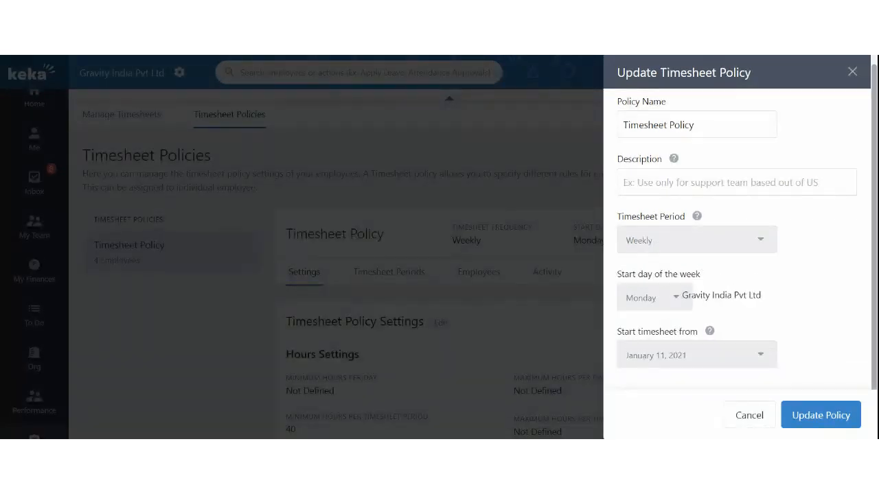
left_click_drag(624, 334, 697, 335)
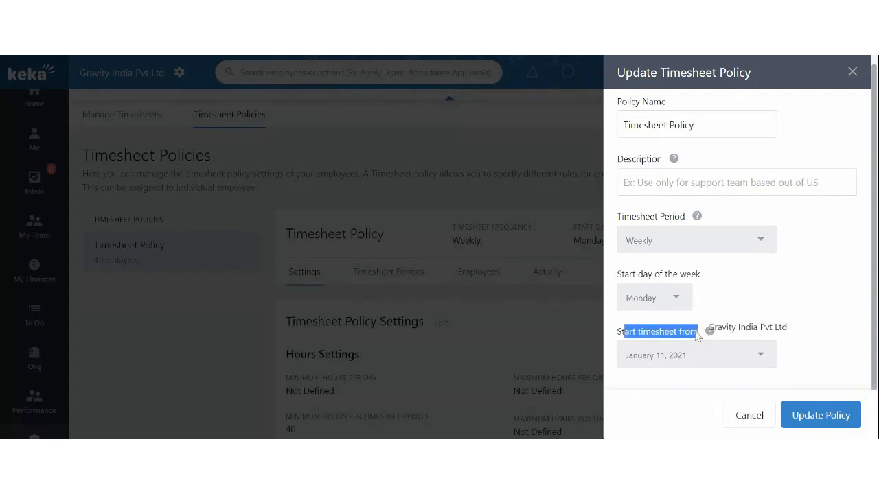
mouse_move(714, 334)
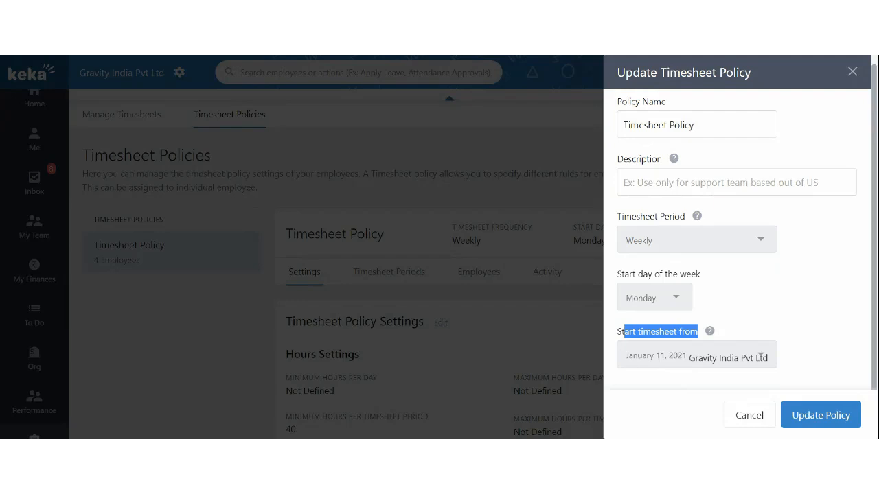
left_click(663, 362)
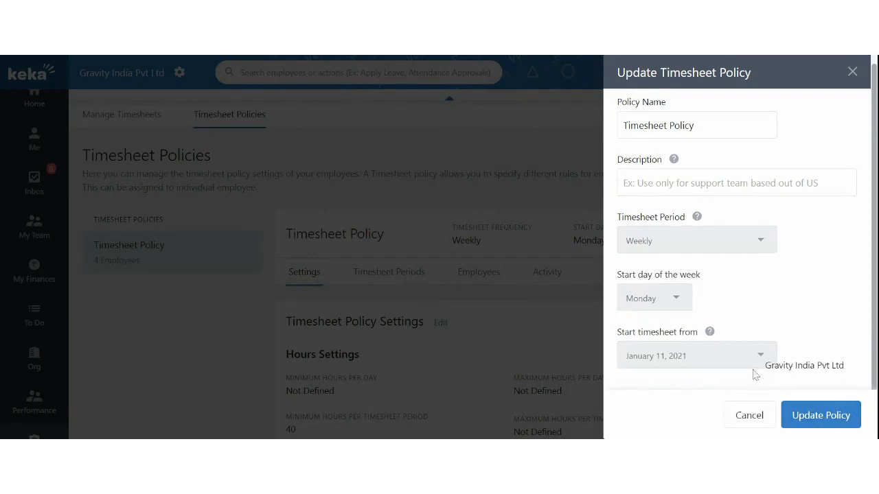
left_click(852, 72)
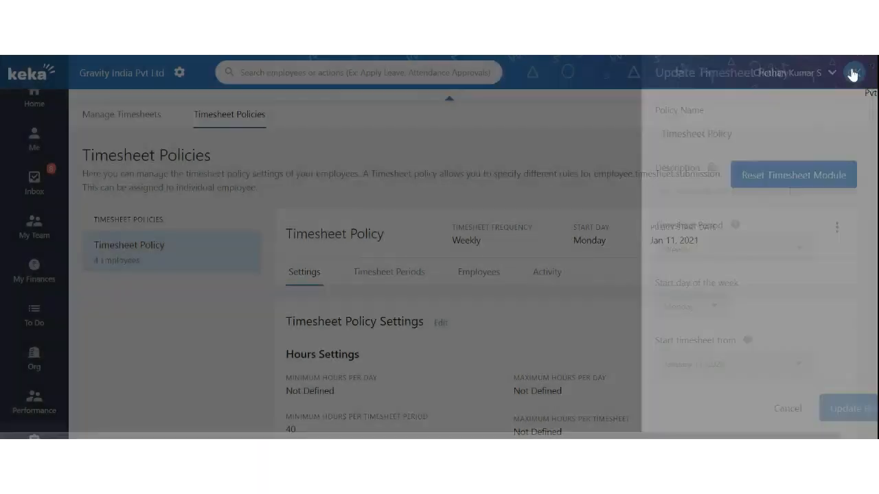
scroll(526, 284, "down", 1)
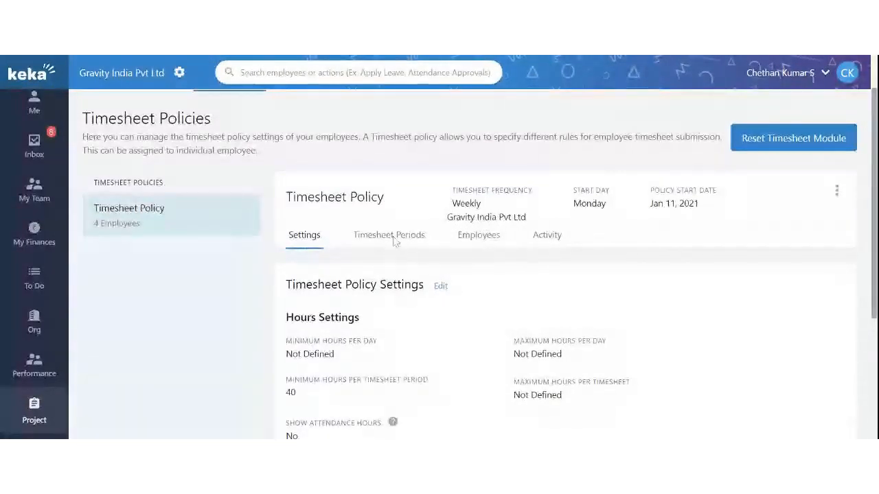
left_click_drag(465, 204, 499, 206)
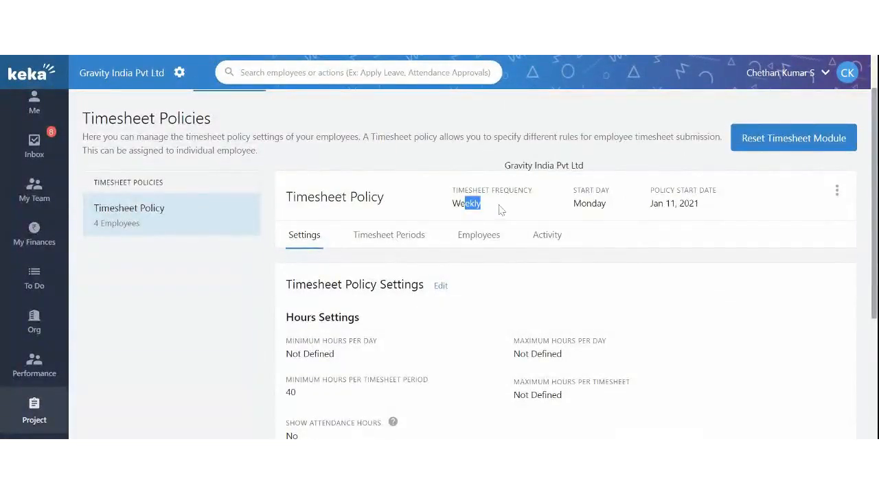
left_click(578, 207)
triple_click(577, 208)
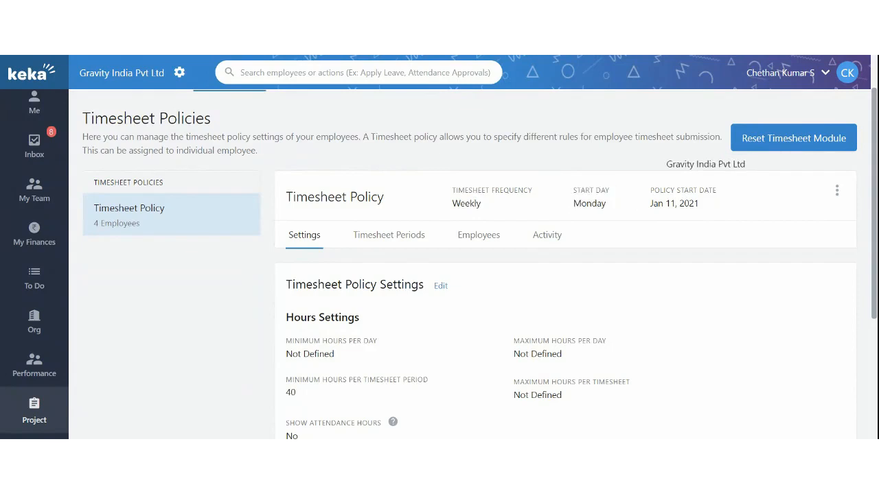
left_click_drag(650, 205, 711, 212)
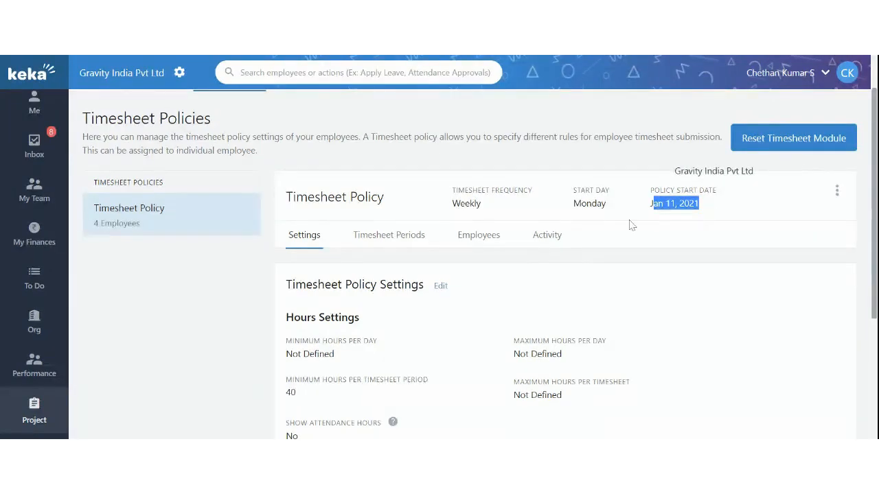
left_click(386, 236)
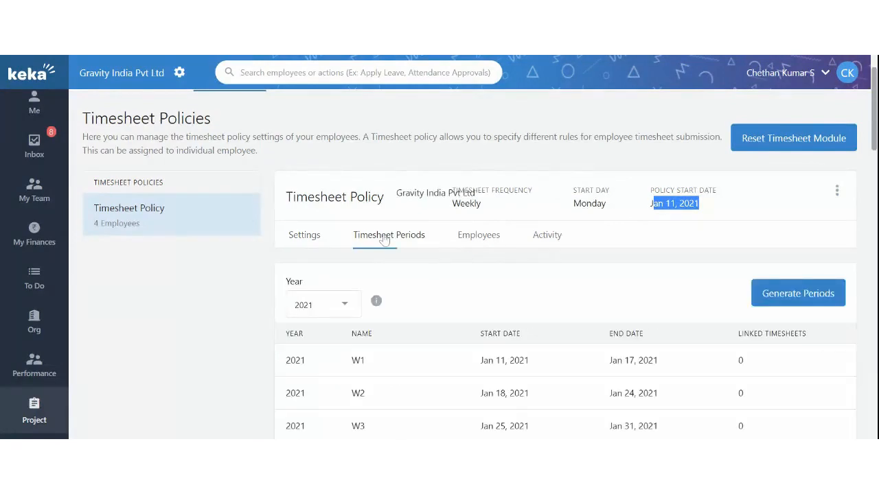
scroll(418, 240, "down", 2)
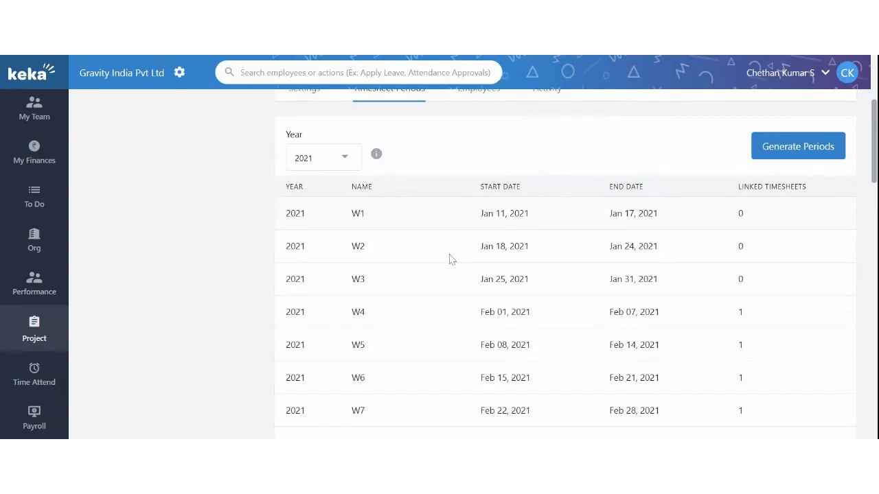
scroll(435, 327, "down", 5)
scroll(436, 328, "up", 8)
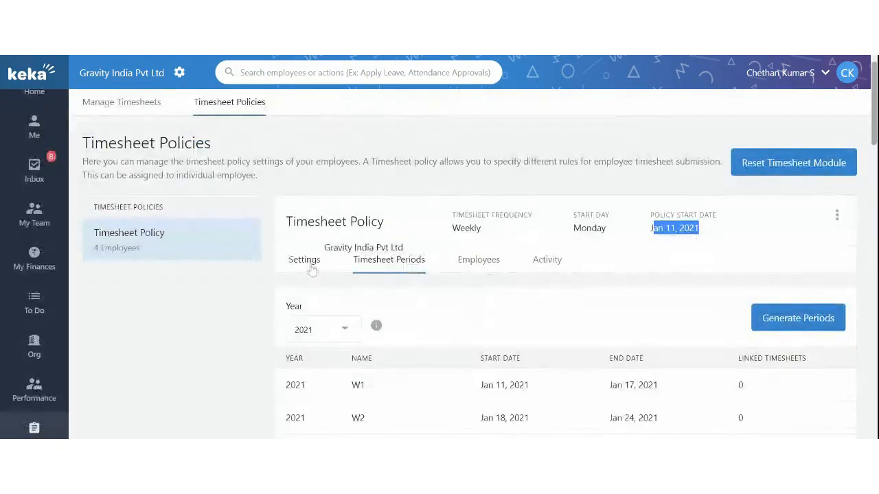
left_click(305, 262)
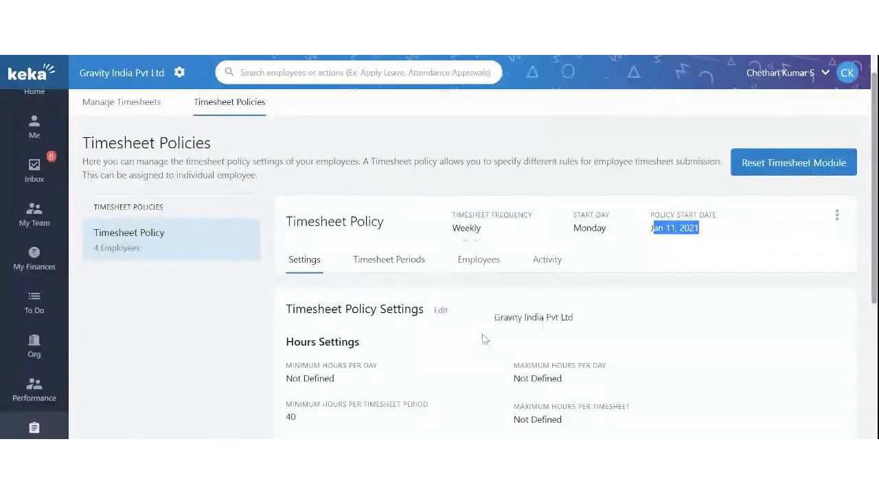
scroll(481, 337, "down", 3)
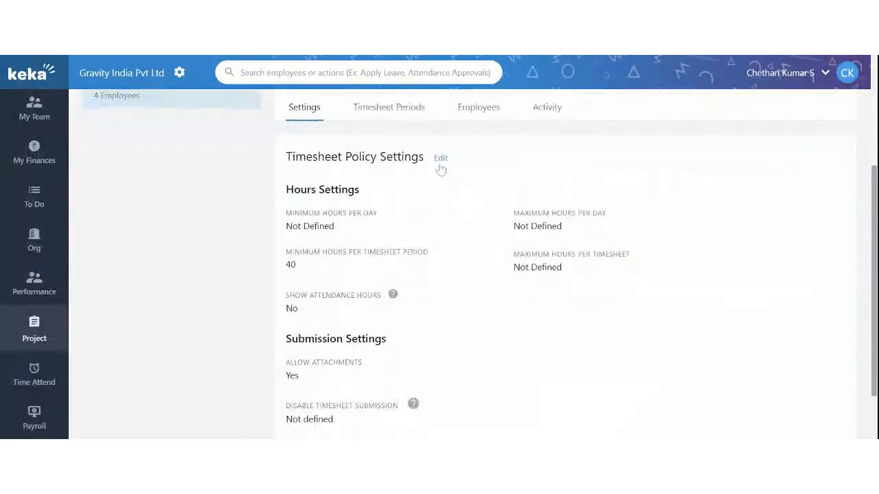
Step: Edit the timesheet policy and enter 4 as the minimum hours per day
left_click(440, 158)
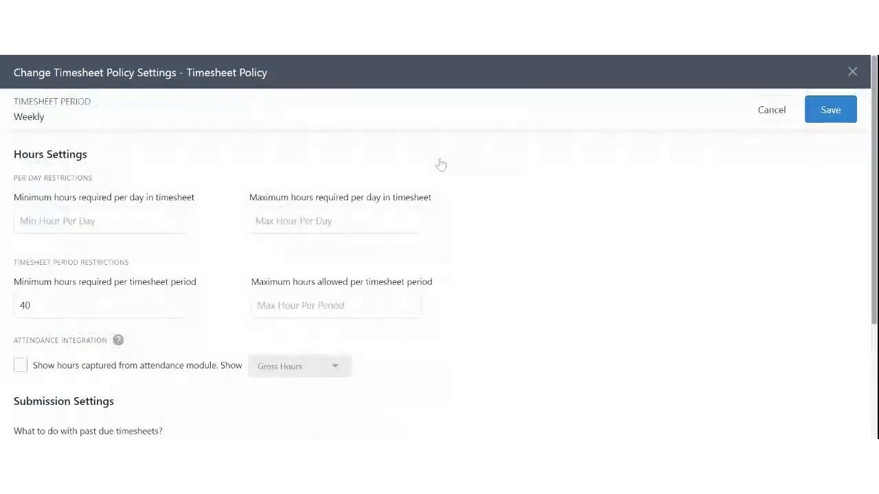
scroll(441, 165, "down", 1)
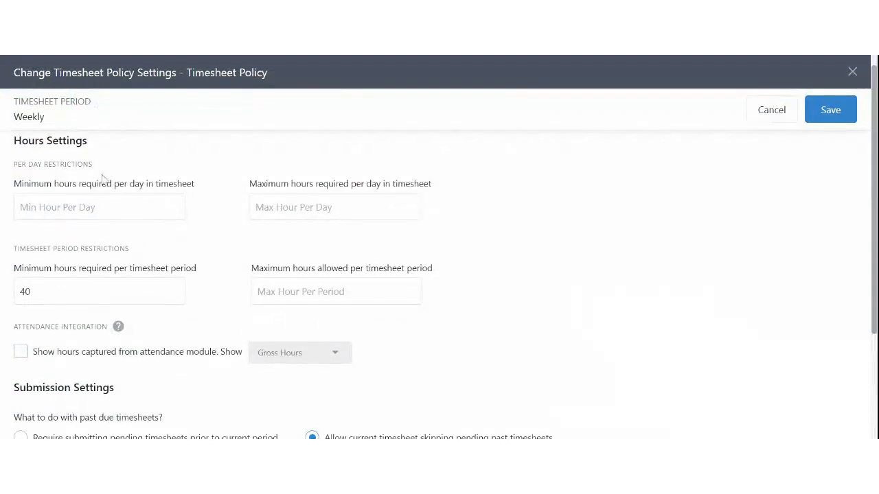
left_click_drag(23, 193, 154, 195)
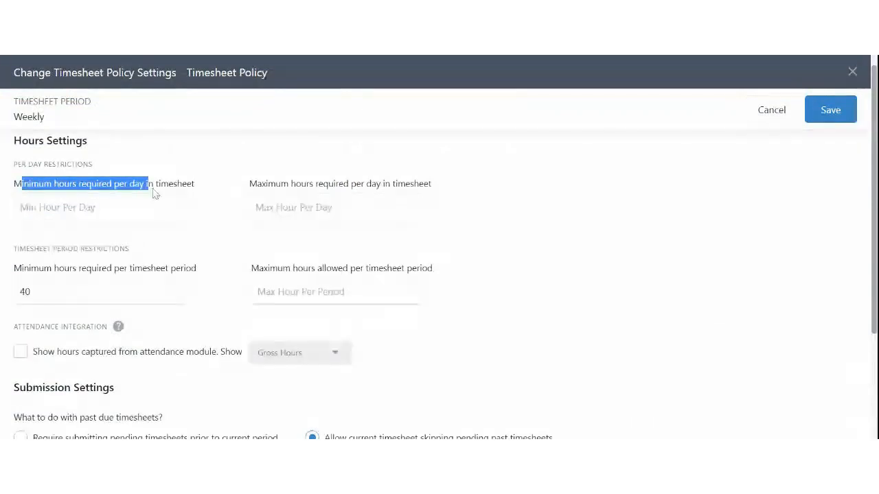
left_click(207, 194)
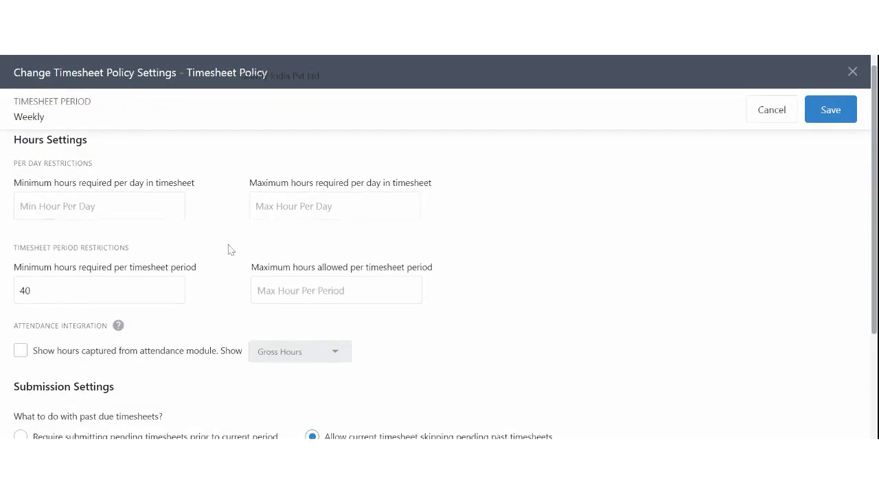
scroll(230, 250, "down", 1)
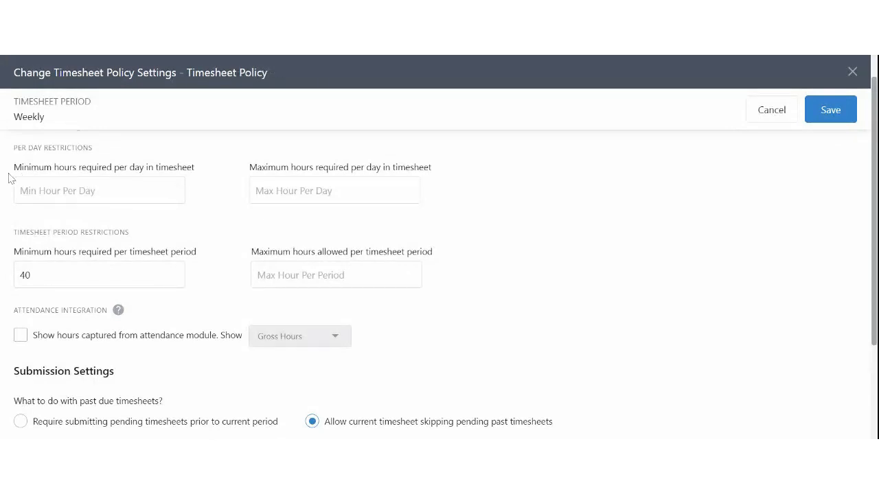
left_click_drag(14, 168, 39, 169)
left_click_drag(22, 170, 97, 170)
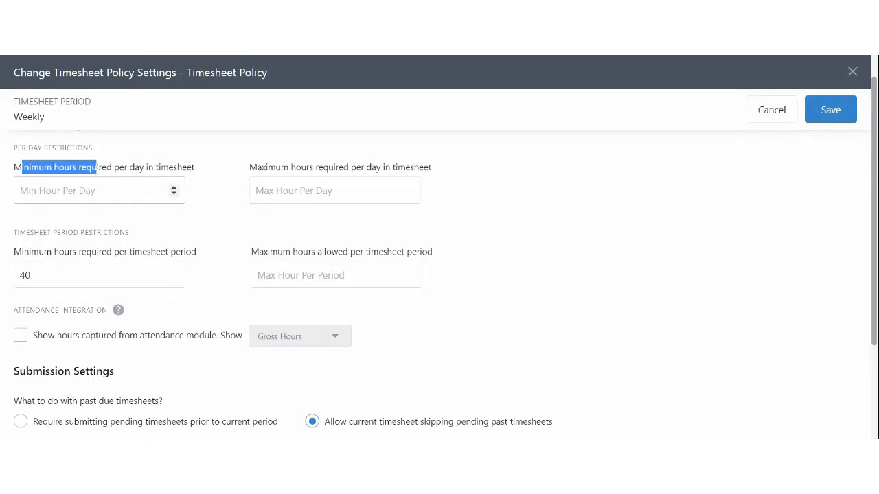
type("4")
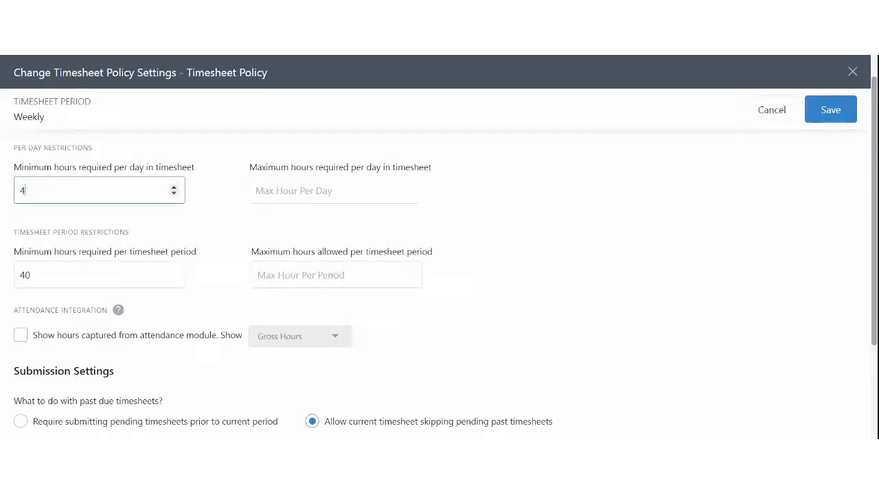
left_click(113, 221)
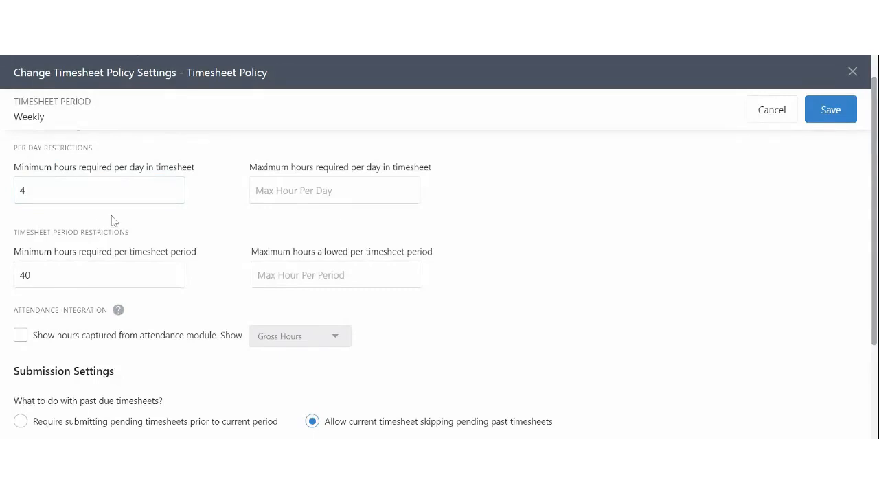
Step: Enter 10 as maximum hours per day and check the 40-hour minimum per period
left_click(252, 186)
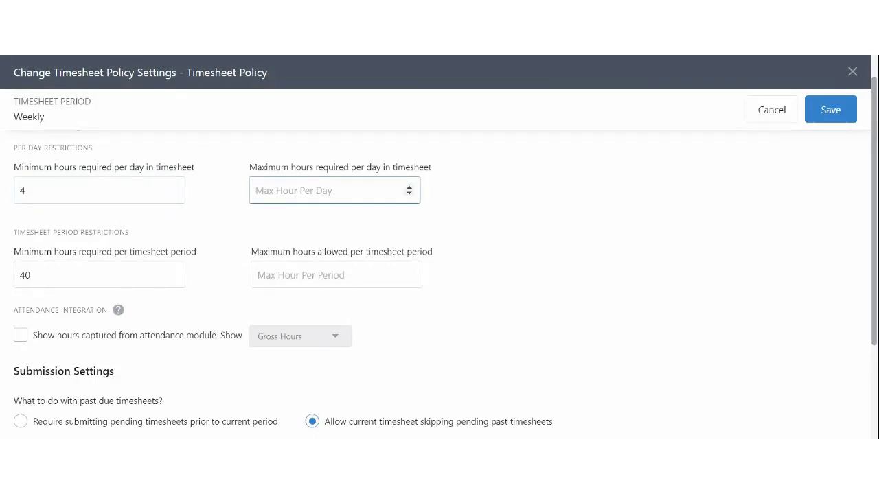
type("10")
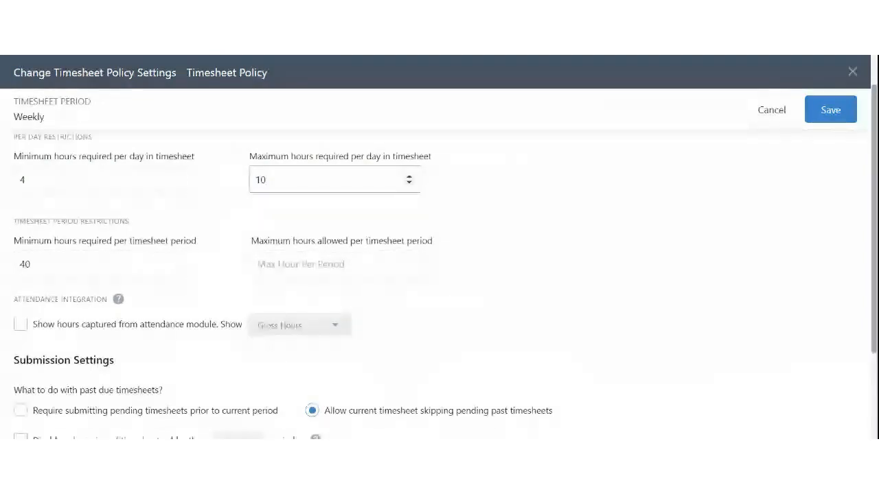
scroll(52, 222, "down", 1)
left_click_drag(24, 210, 199, 219)
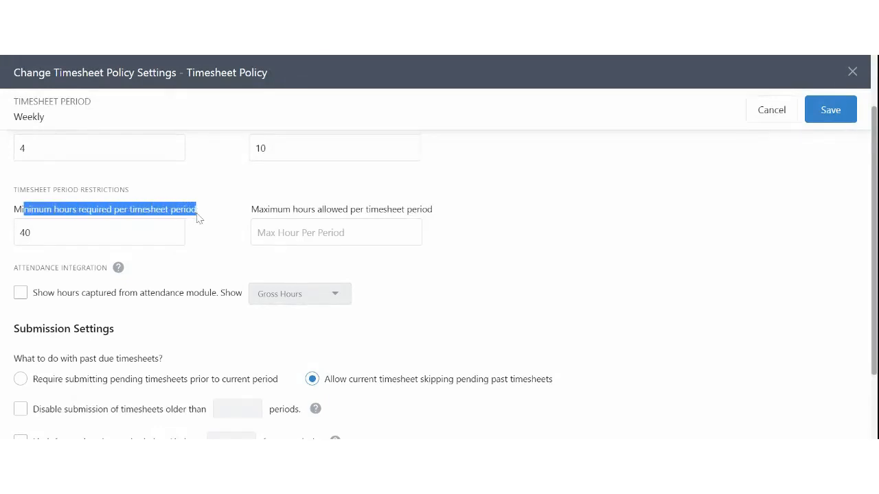
scroll(210, 228, "up", 2)
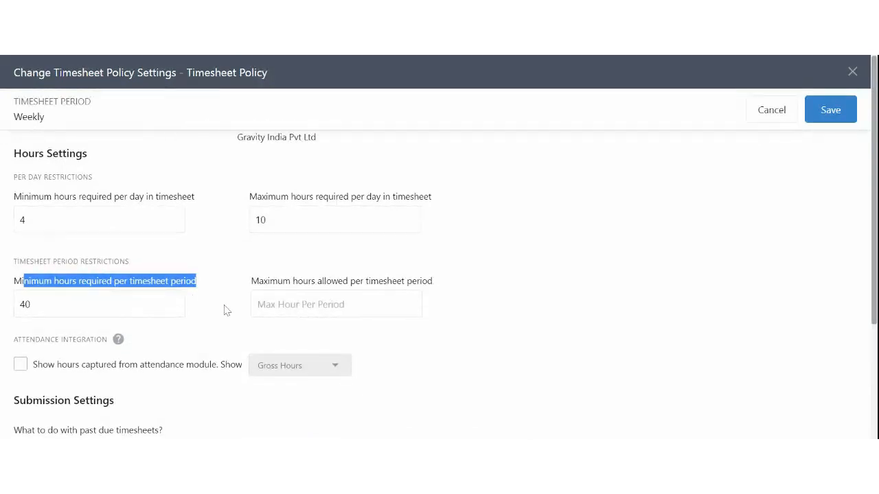
scroll(226, 310, "down", 1)
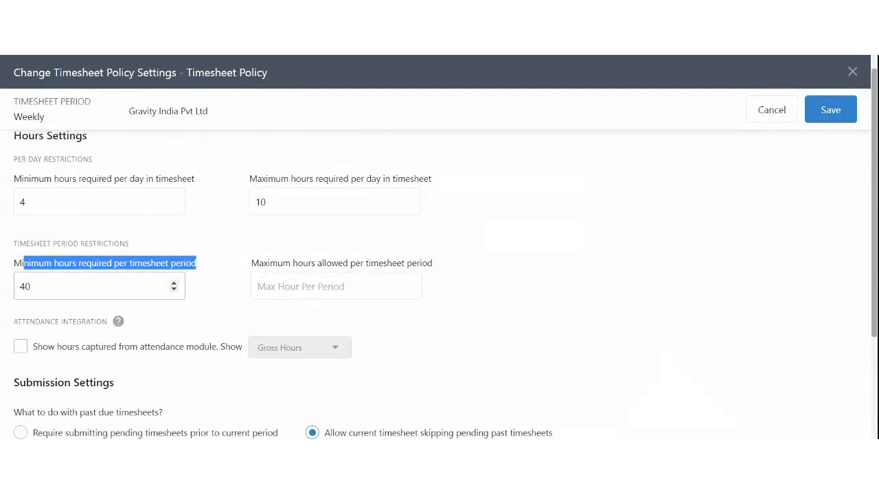
left_click(31, 287)
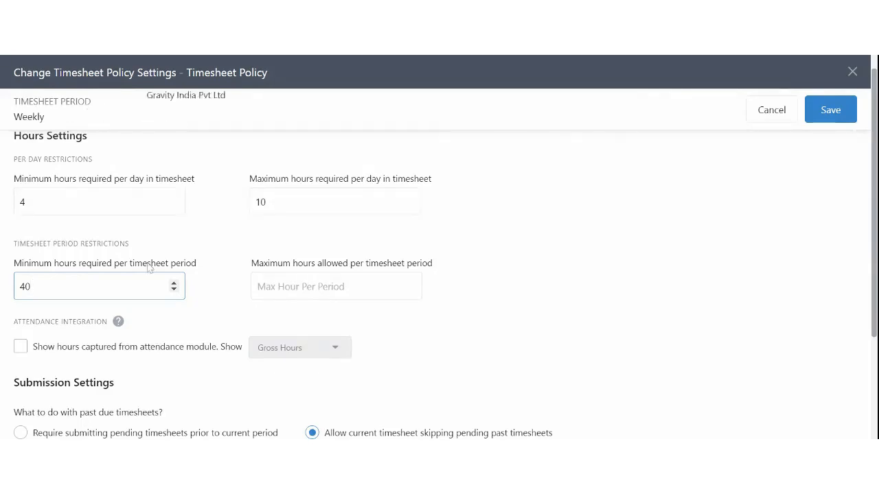
Step: Clear the 10-hour daily maximum so maximum hours per day stays empty
left_click(302, 202)
key("BackSpace")
key("BackSpace")
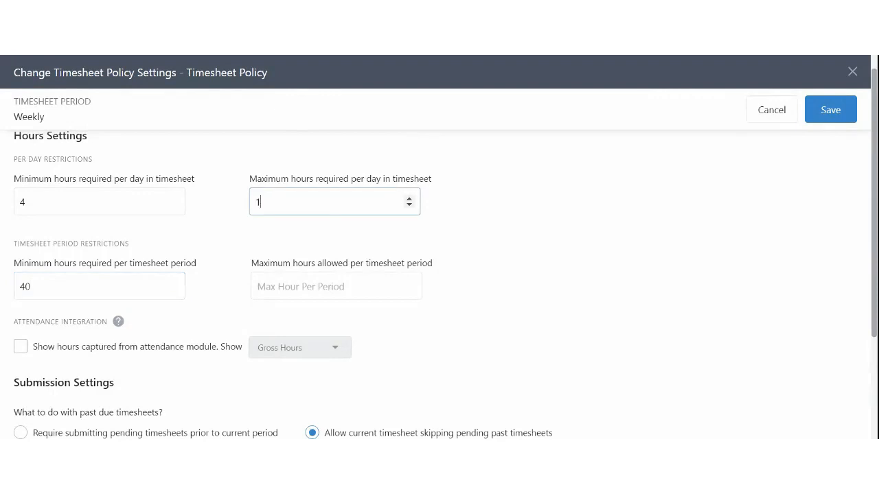
left_click(270, 247)
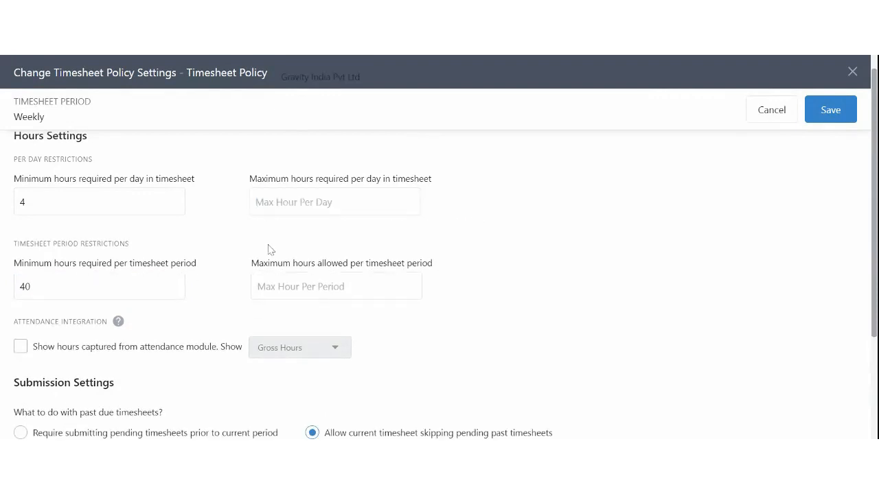
left_click_drag(39, 265, 82, 279)
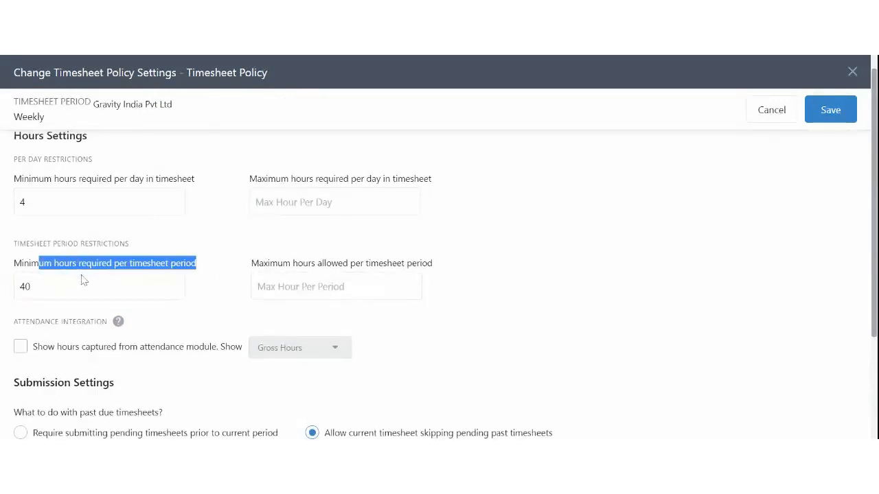
scroll(103, 295, "down", 2)
left_click_drag(39, 261, 102, 265)
mouse_move(116, 265)
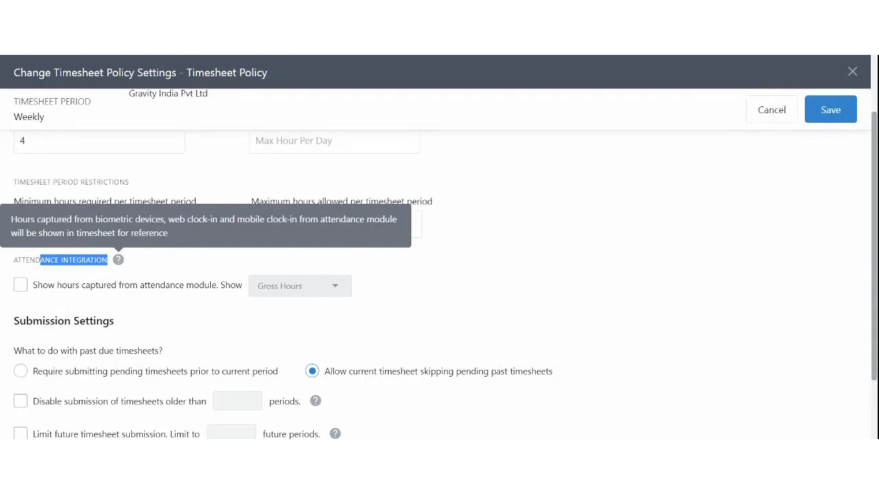
Step: Tick 'Show hours captured from attendance module' and keep Gross Hours as the hours shown
left_click(21, 287)
left_click_drag(38, 294, 267, 291)
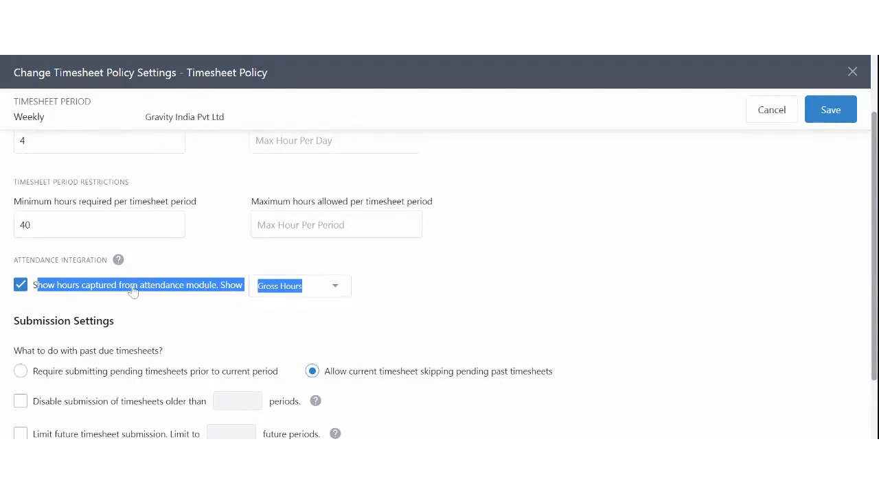
left_click(296, 285)
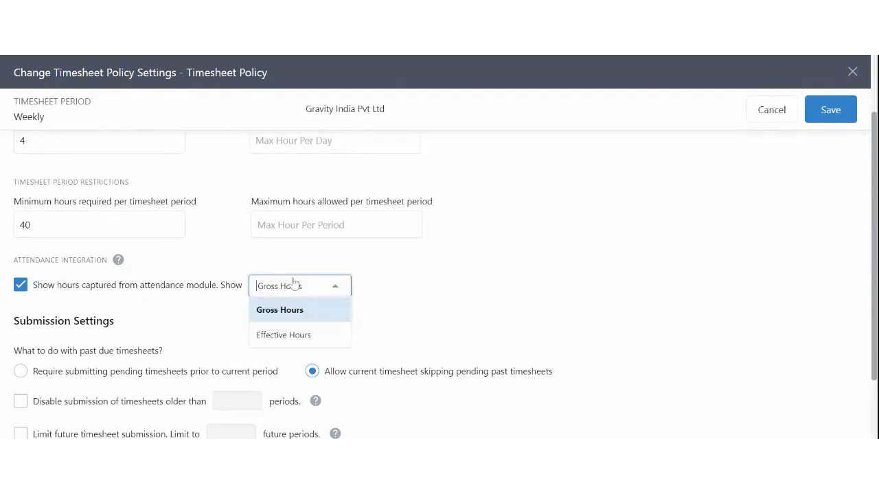
left_click(372, 319)
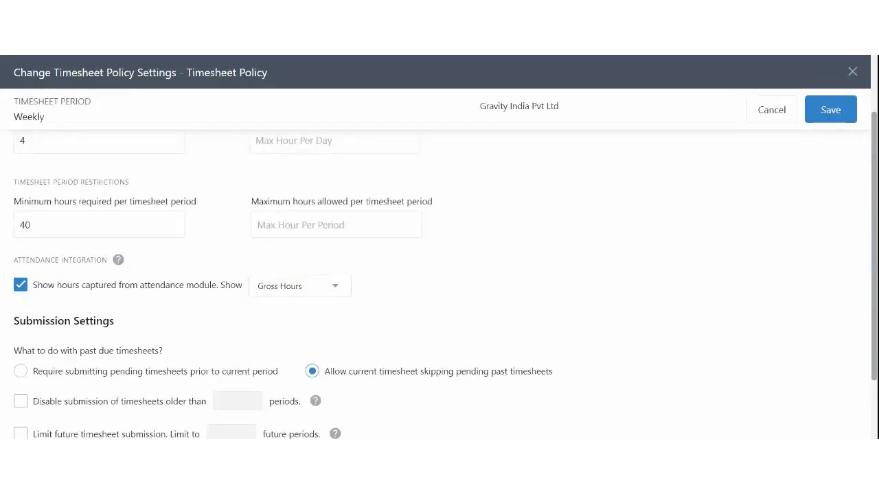
scroll(337, 291, "down", 1)
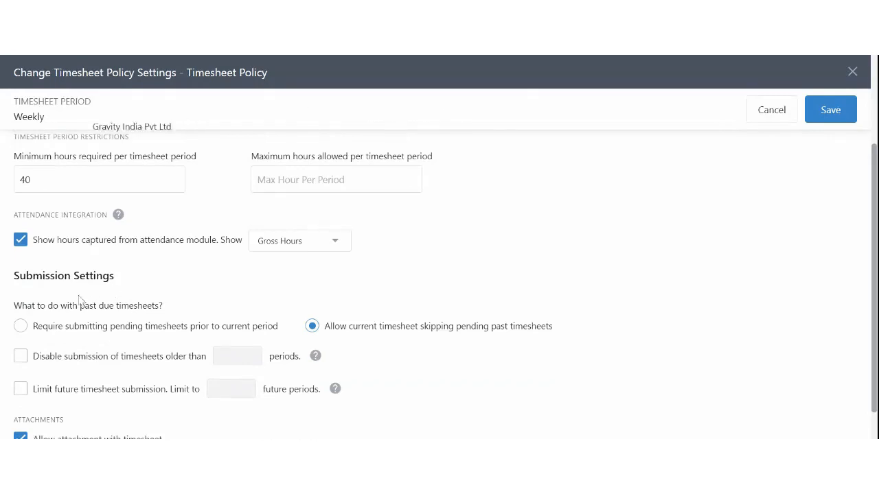
left_click_drag(33, 276, 93, 276)
scroll(94, 278, "up", 2)
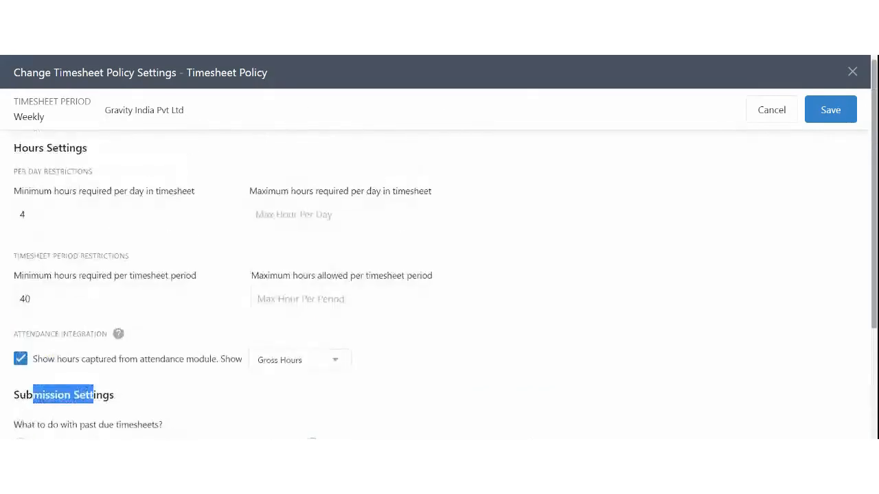
scroll(245, 321, "down", 3)
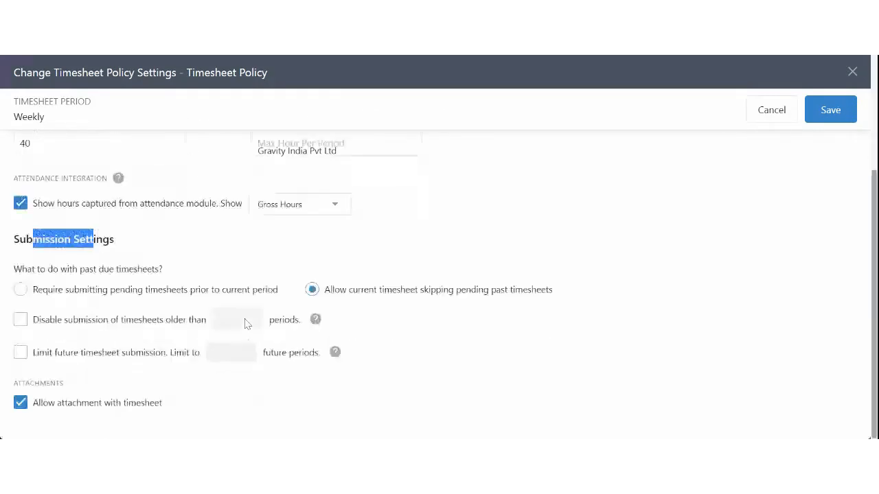
left_click_drag(37, 270, 169, 271)
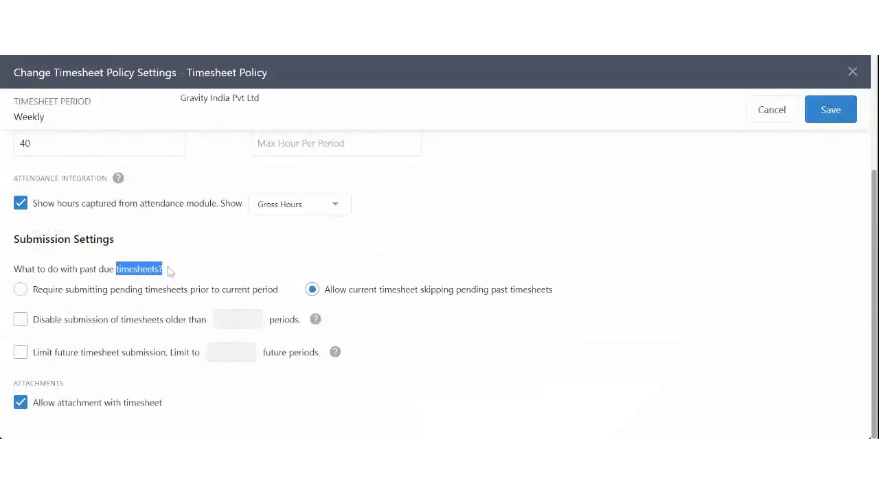
left_click(173, 273)
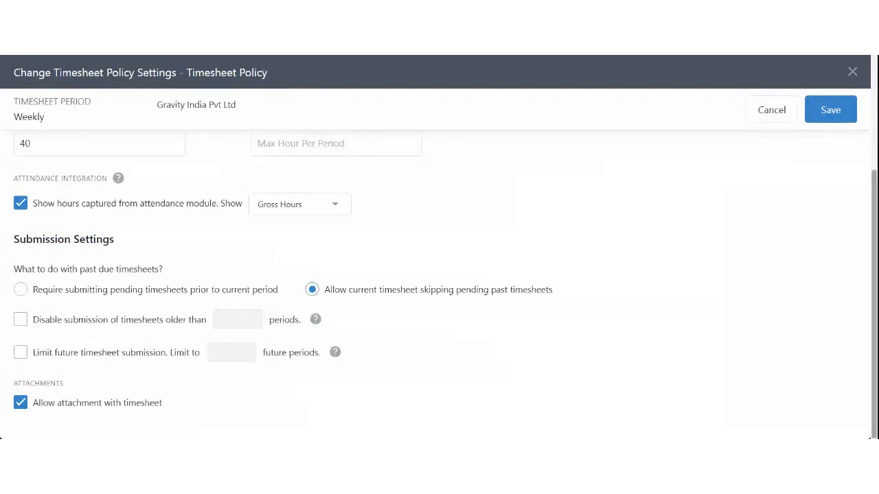
left_click_drag(48, 294, 276, 297)
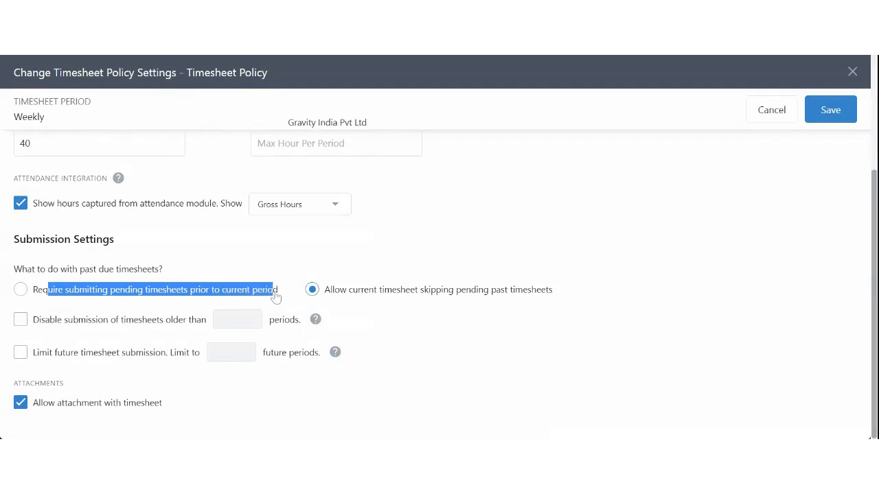
left_click(339, 299)
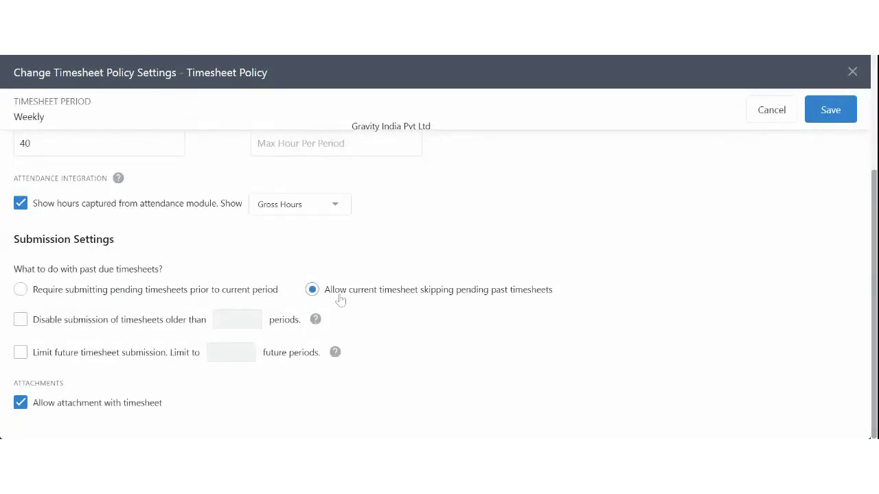
left_click_drag(339, 299, 539, 298)
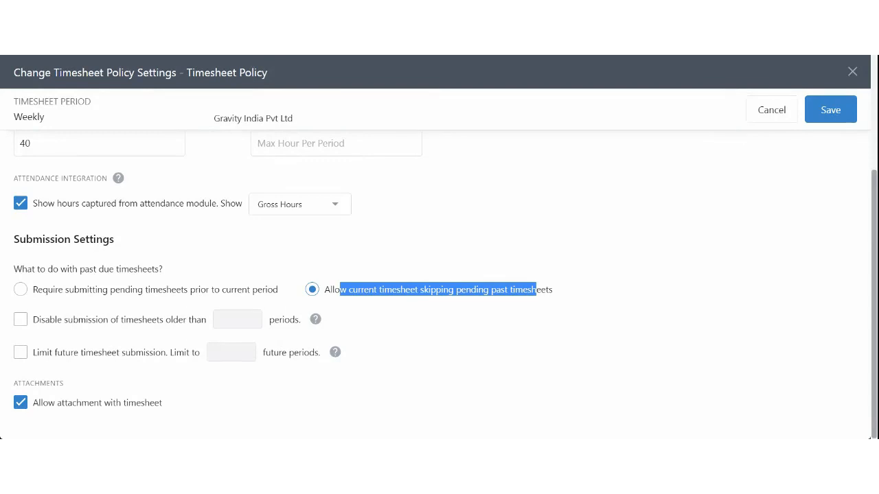
left_click(199, 292)
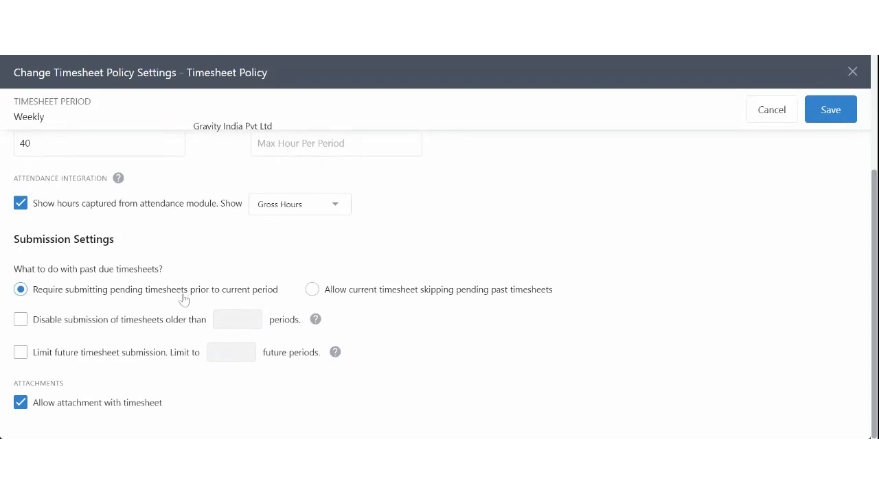
left_click_drag(183, 297, 195, 299)
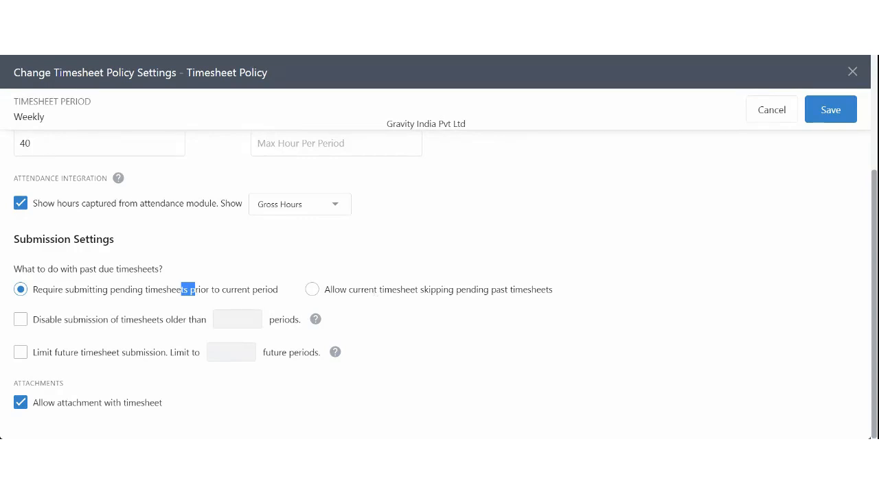
left_click(374, 297)
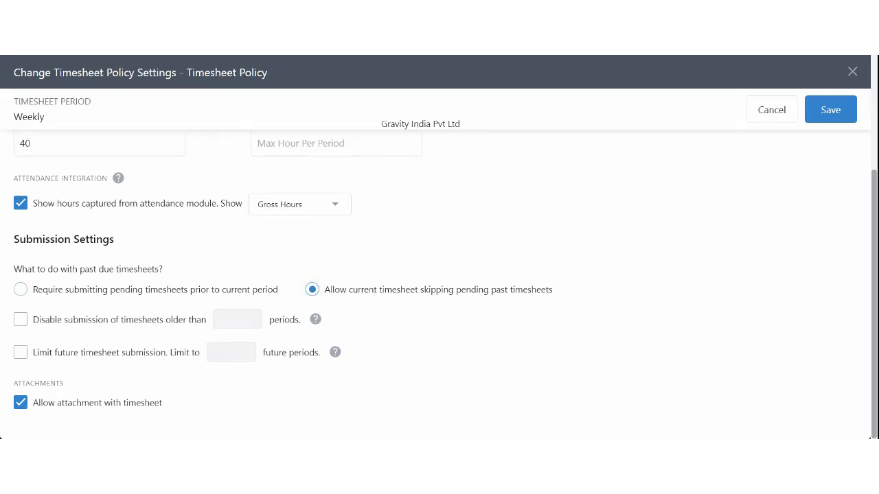
left_click_drag(368, 294, 422, 303)
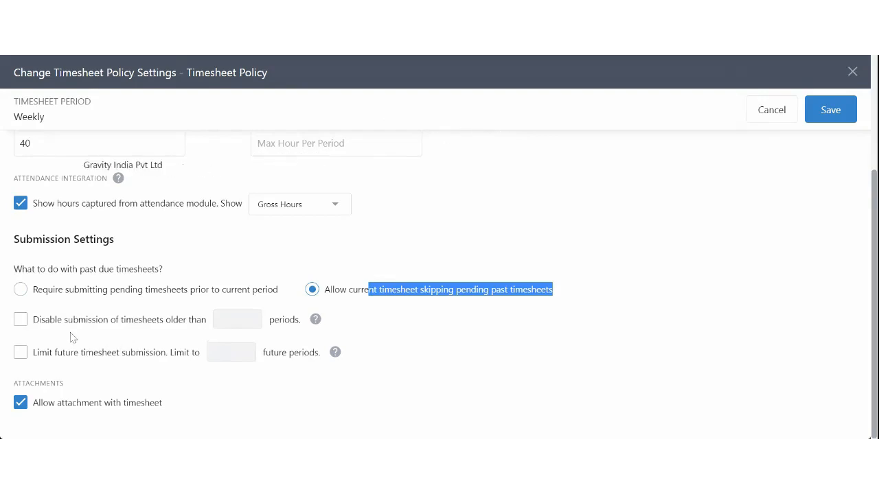
left_click_drag(49, 320, 212, 326)
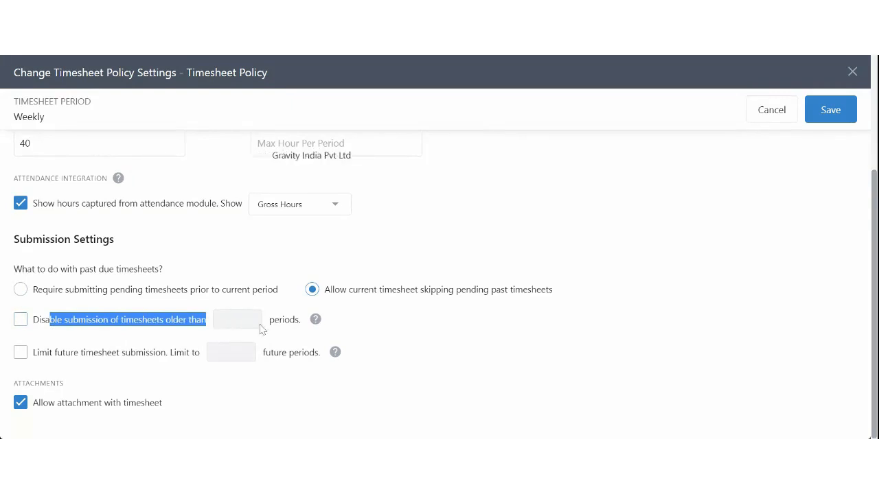
mouse_move(335, 350)
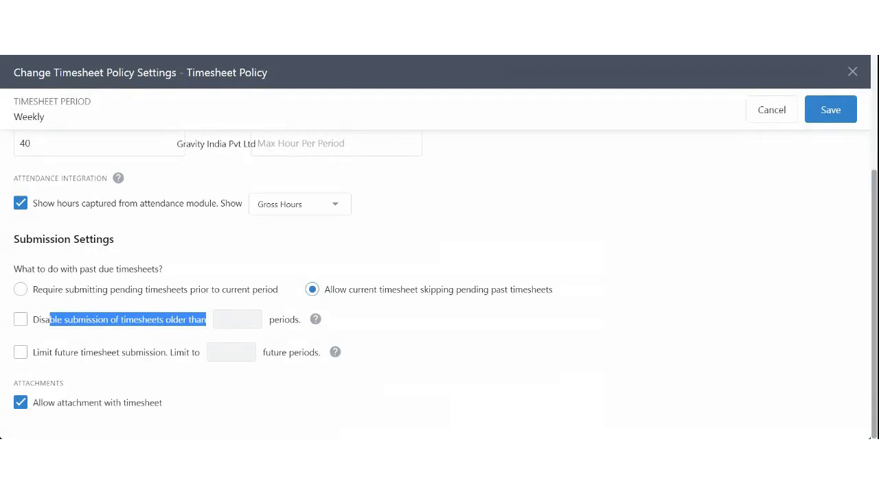
Step: Disable submission of timesheets older than 3 periods
left_click(12, 319)
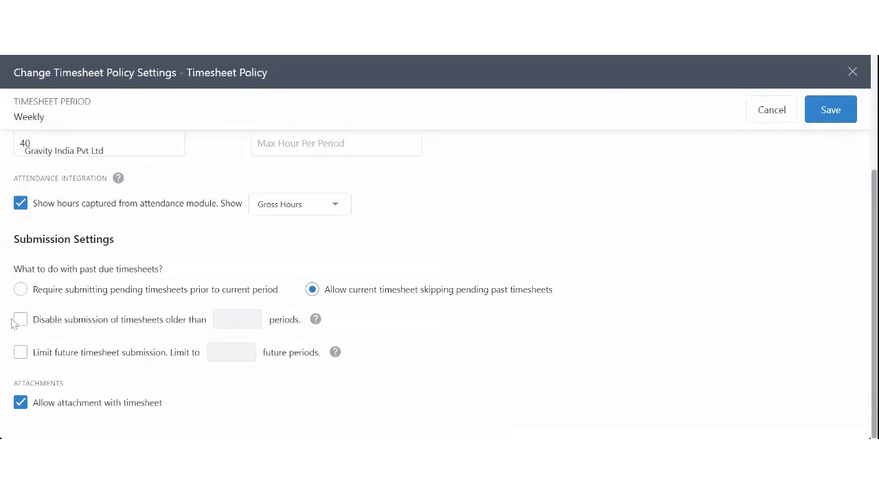
left_click(20, 320)
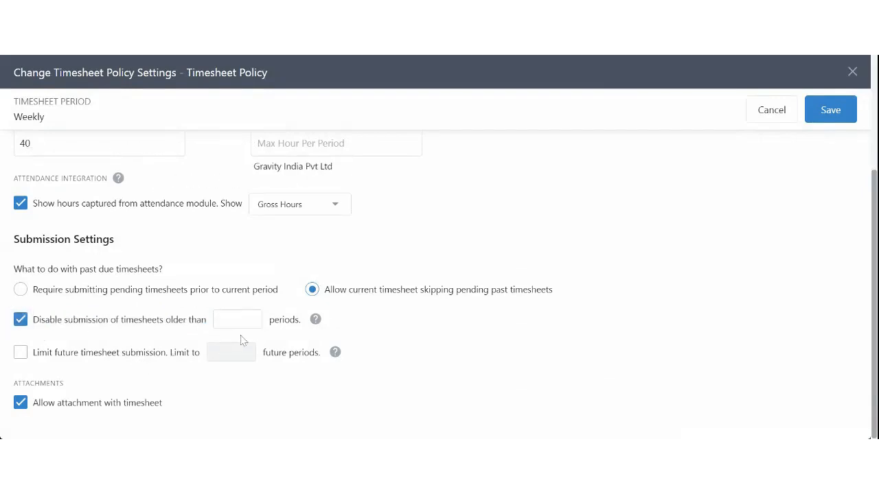
left_click(227, 320)
type("3")
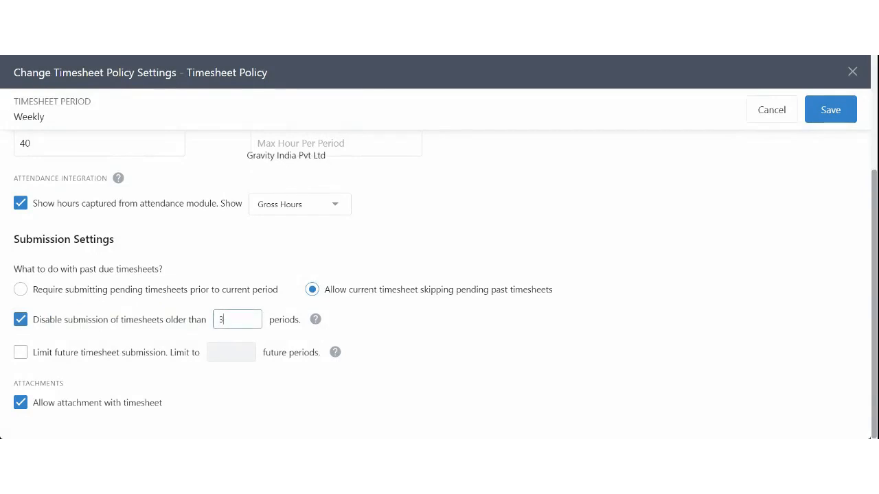
left_click(378, 327)
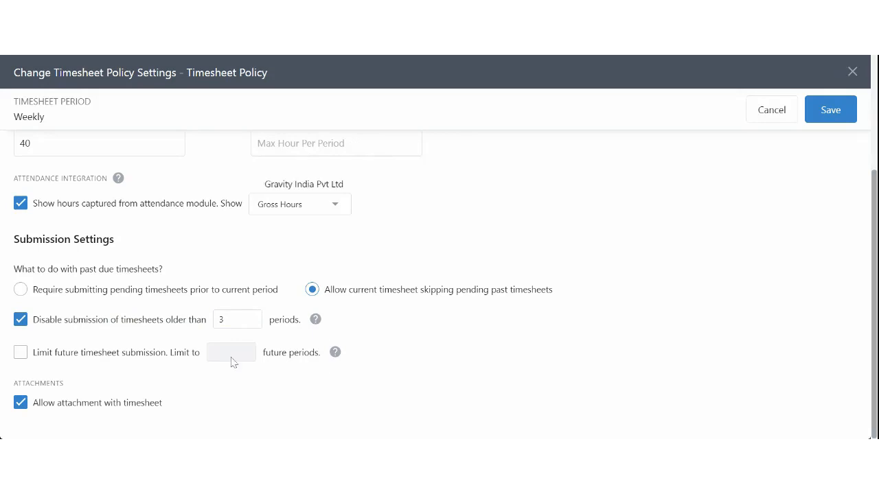
Step: Limit future timesheet submission to 1 period, leaving attachments allowed
left_click_drag(55, 353, 127, 356)
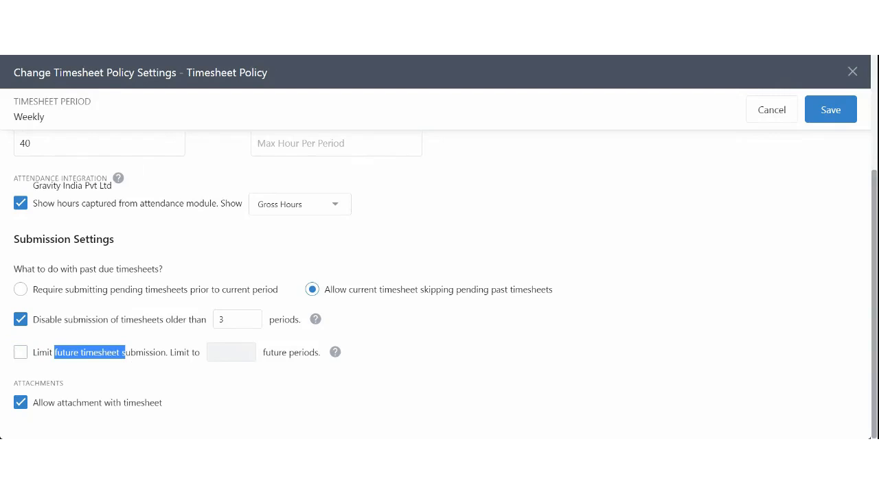
left_click(21, 352)
left_click(234, 352)
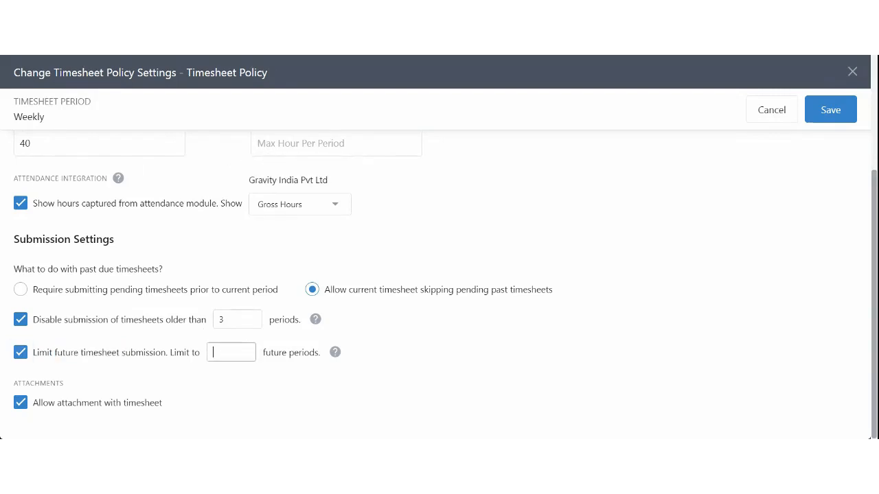
type("1")
key("BackSpace")
type("1")
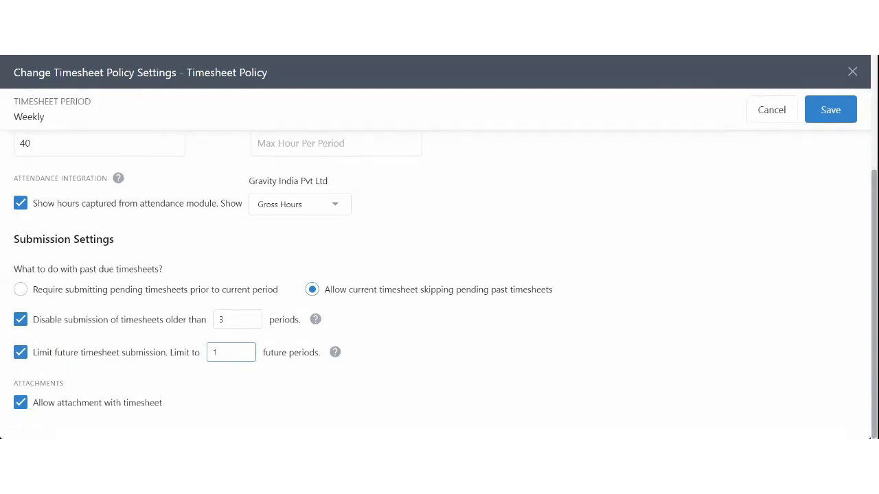
left_click(400, 355)
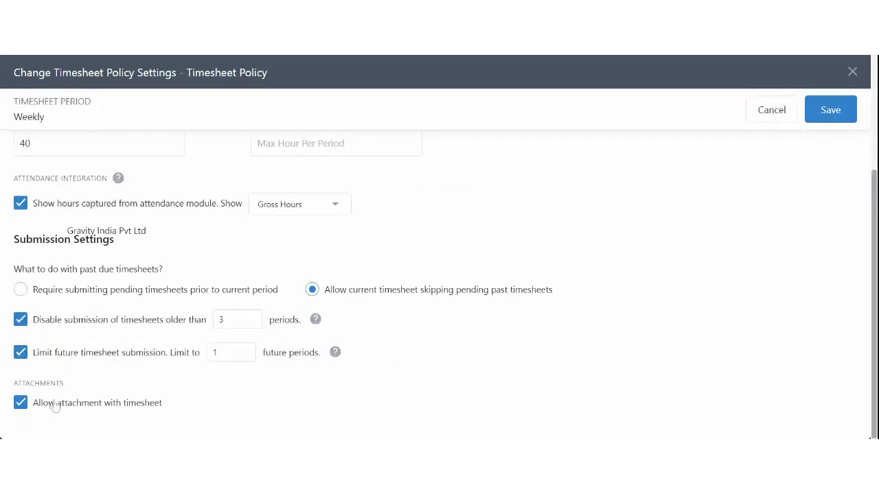
left_click_drag(53, 408, 171, 410)
left_click(180, 410)
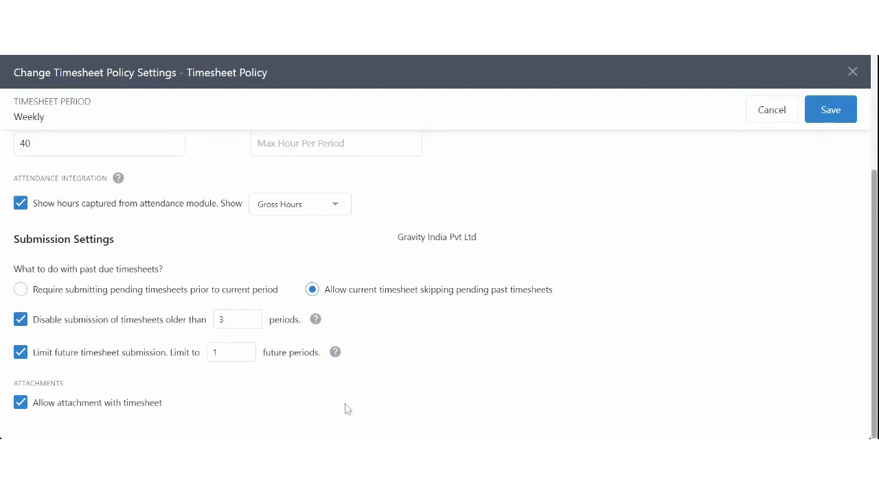
left_click_drag(89, 406, 175, 415)
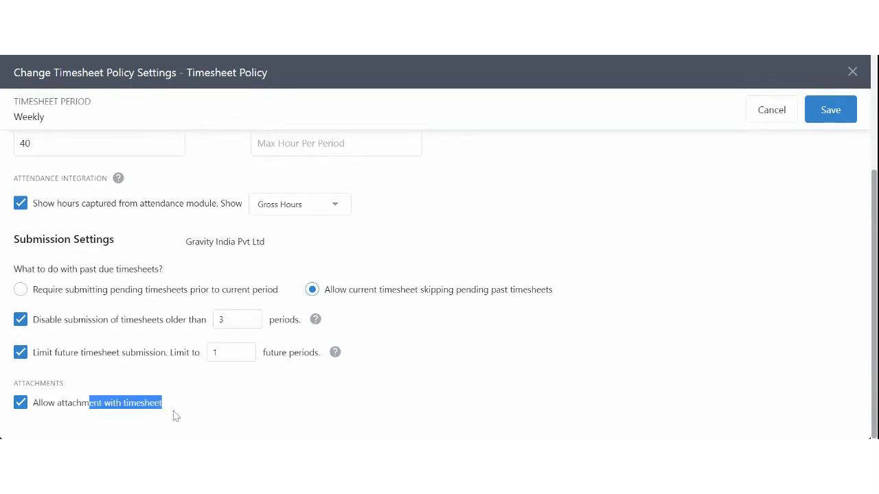
left_click(175, 416)
Step: Save the timesheet policy with its new hours, attendance and submission settings
scroll(251, 398, "up", 3)
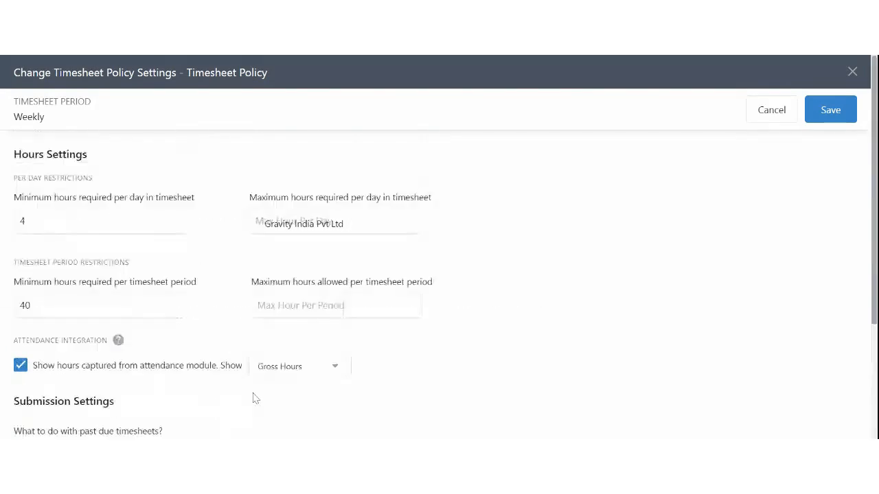
scroll(254, 398, "down", 2)
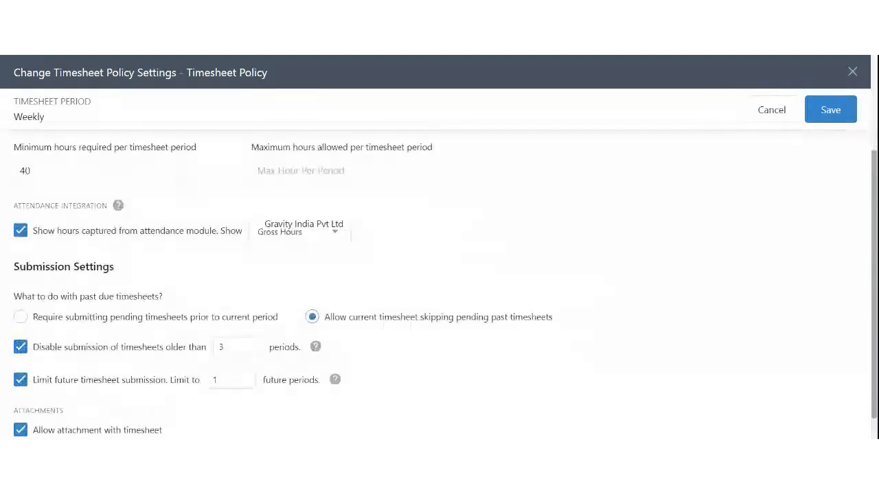
scroll(414, 408, "up", 2)
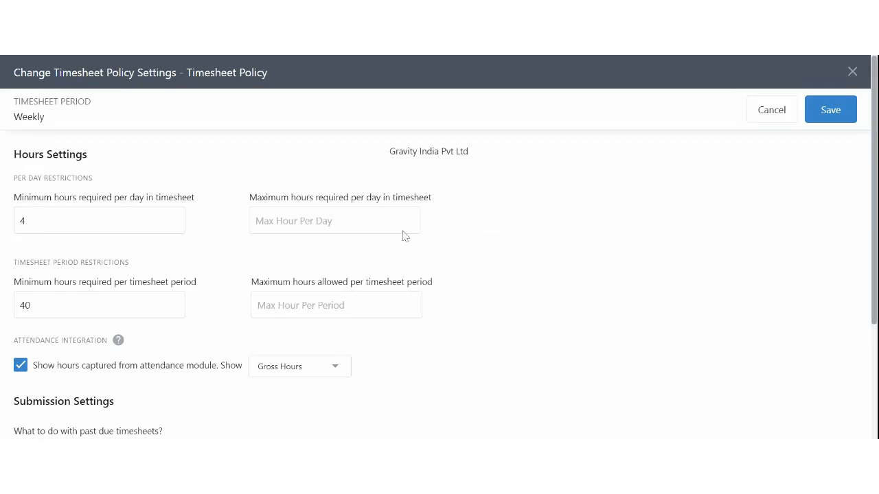
left_click(830, 116)
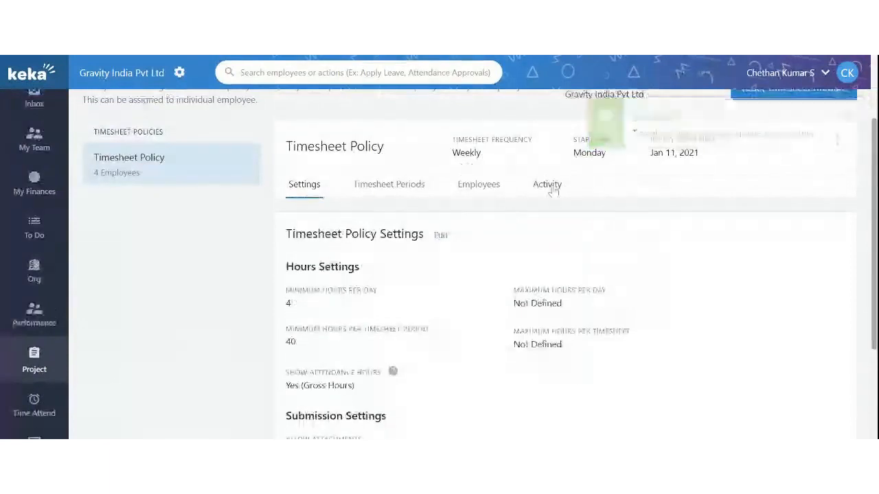
Step: Review the Aug 26 activity entry's changes to attendance hours and past/future submission limits
left_click(549, 185)
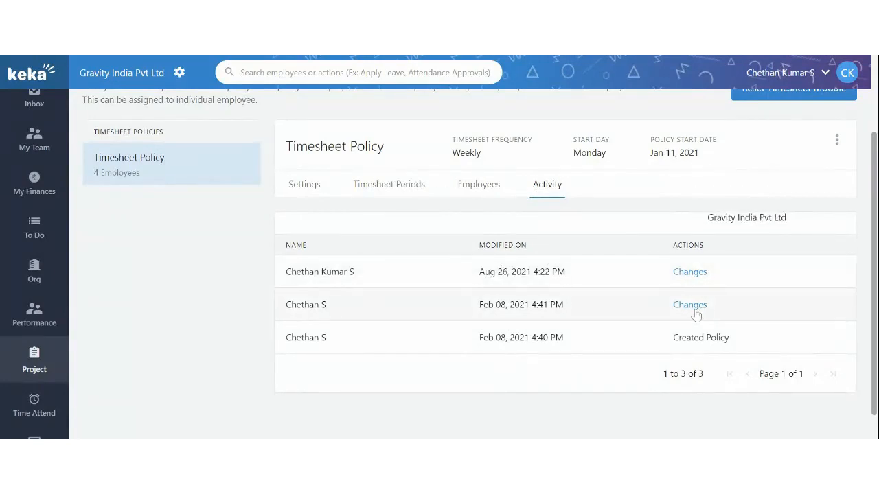
left_click(690, 272)
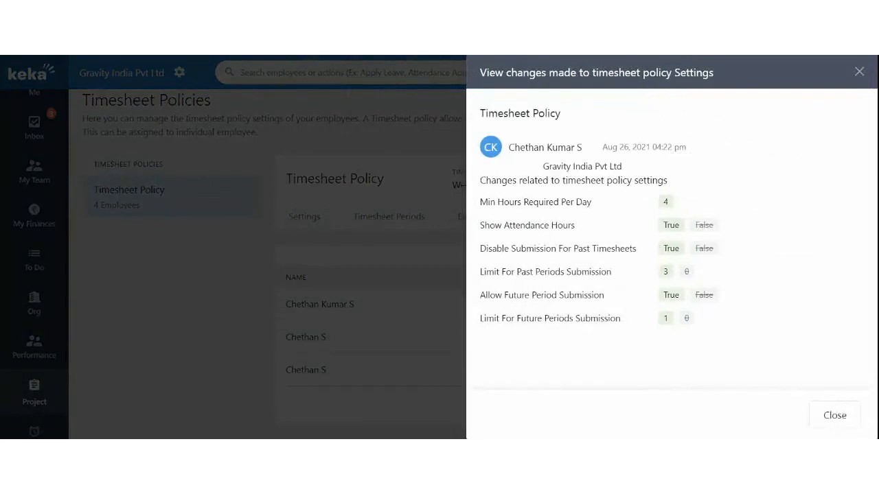
left_click_drag(530, 226, 571, 226)
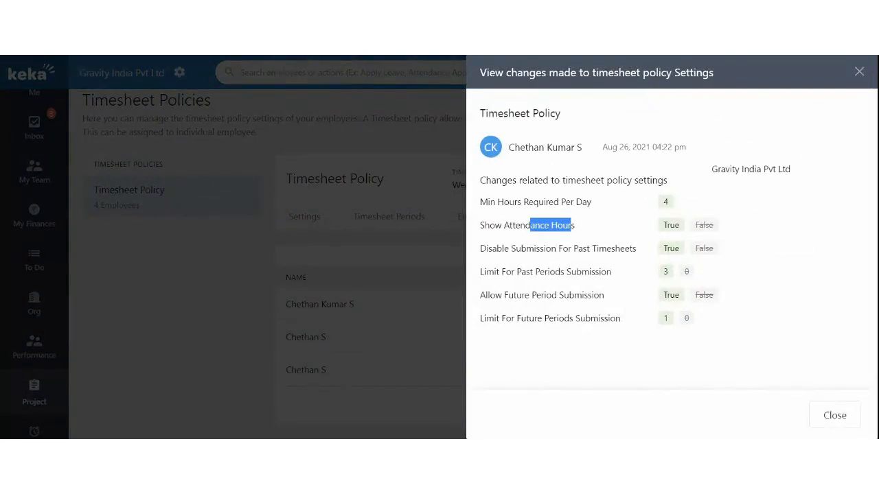
left_click_drag(515, 249, 626, 248)
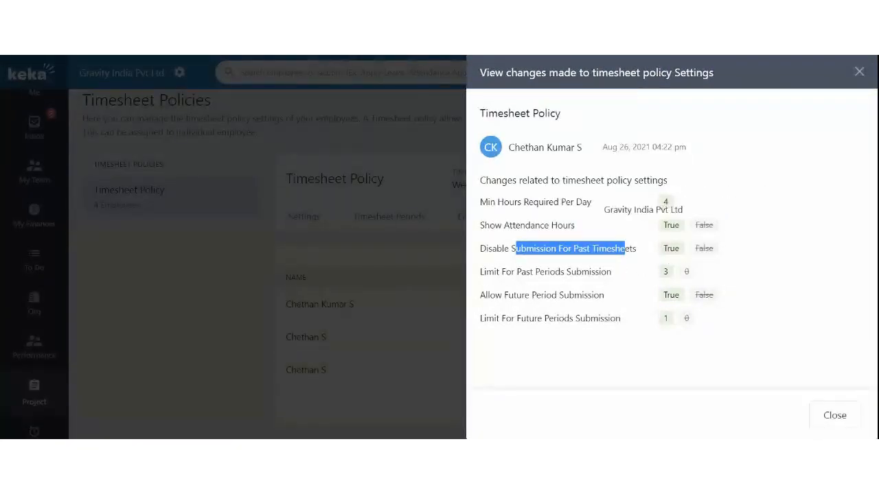
left_click_drag(537, 272, 609, 272)
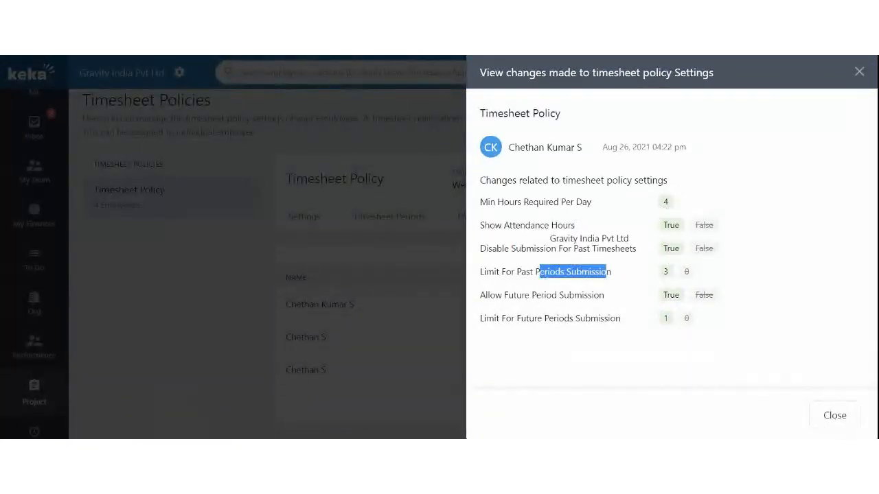
left_click_drag(532, 296, 604, 295)
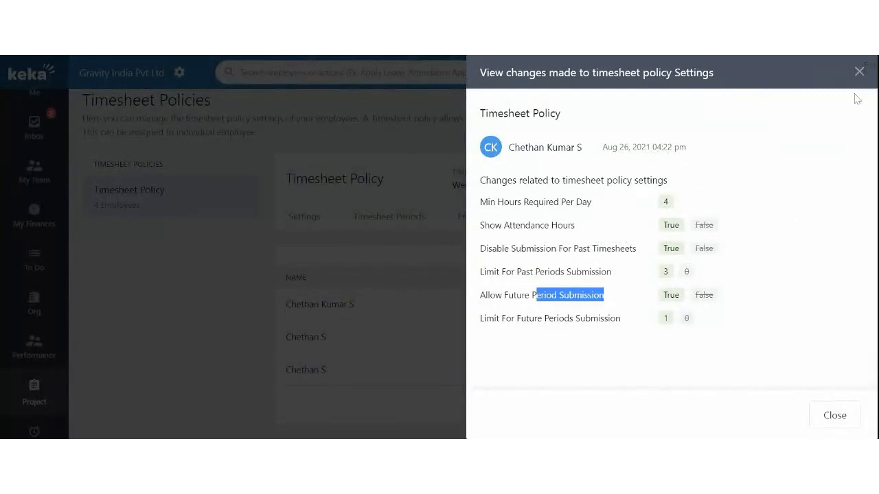
left_click(859, 72)
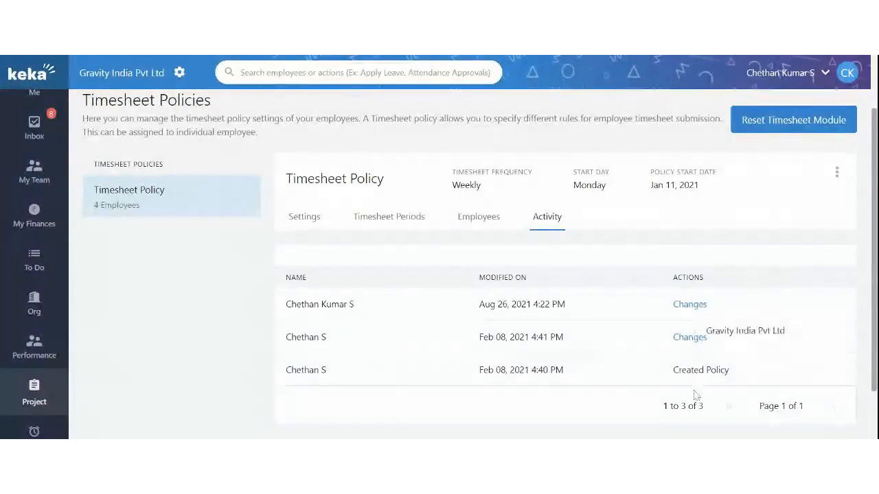
Step: Open the policy's Employees list and go to assigning employees to it
left_click(475, 226)
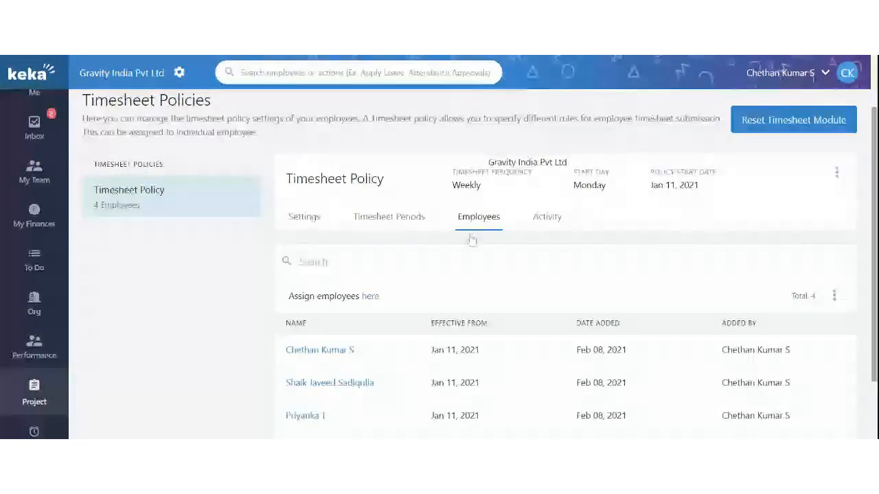
scroll(440, 330, "down", 2)
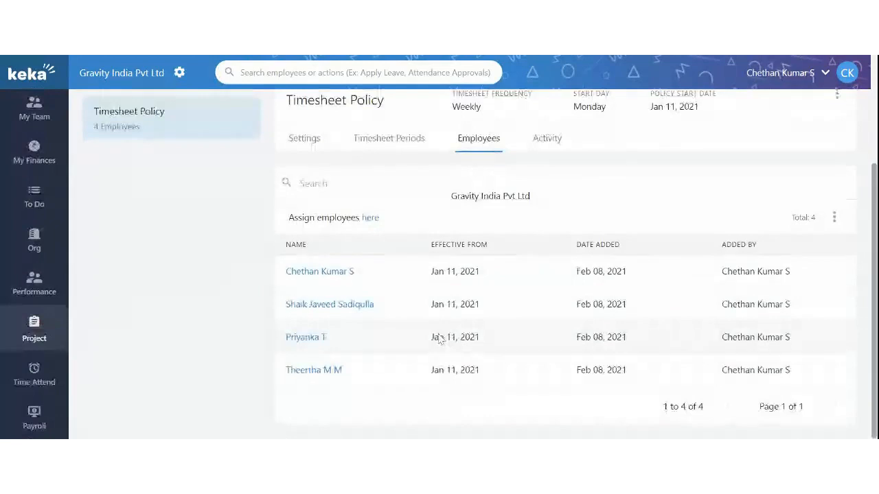
scroll(441, 339, "up", 1)
scroll(312, 151, "up", 2)
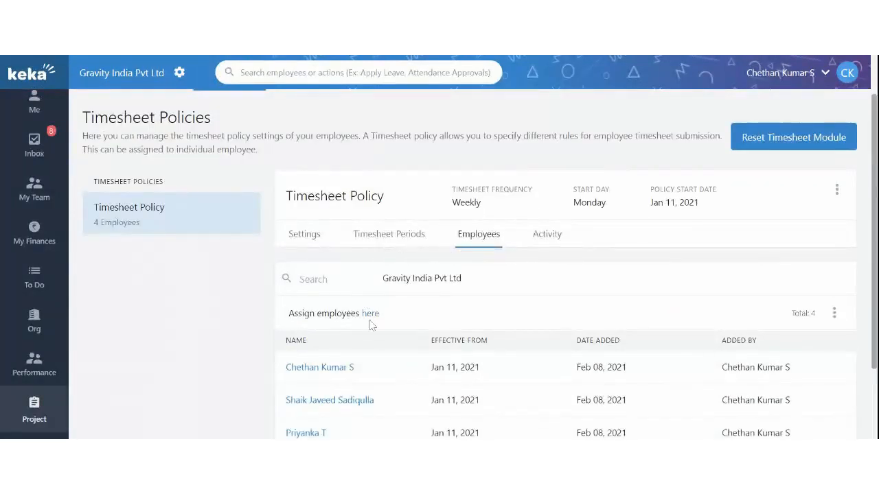
left_click(369, 315)
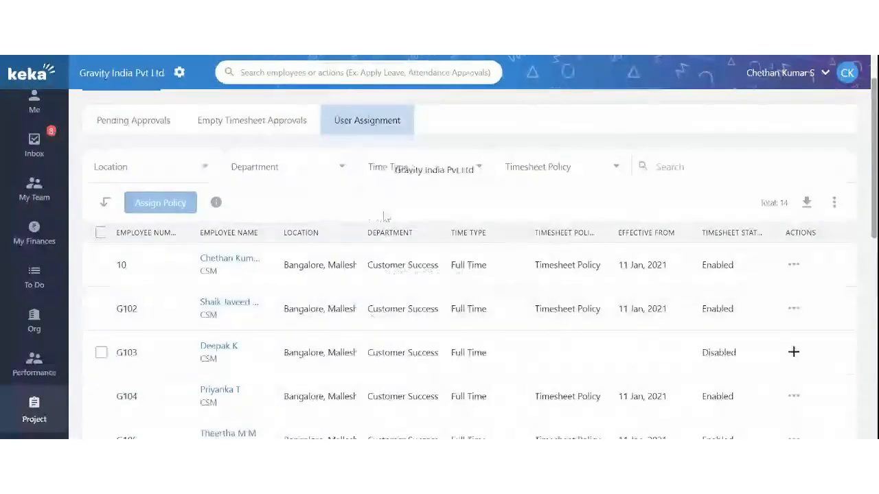
scroll(348, 338, "down", 5)
scroll(348, 339, "up", 5)
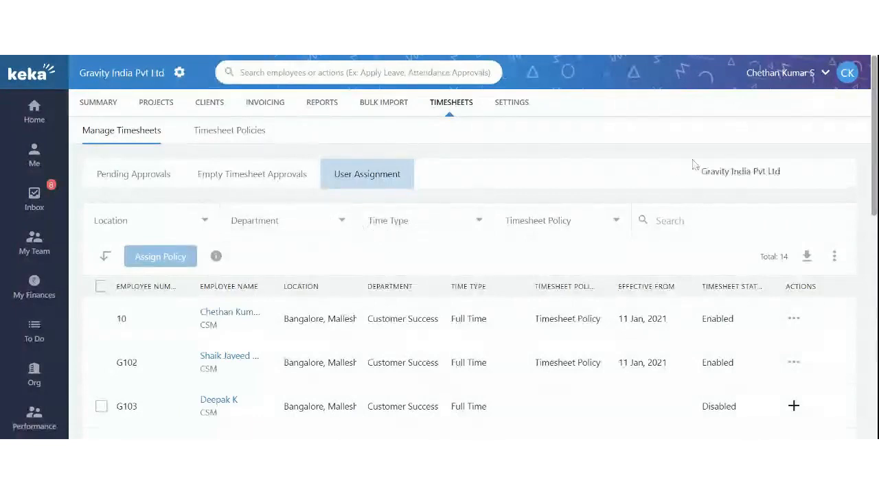
Step: Search the employee by name, select them and assign the Timesheet Policy
left_click(680, 230)
type("prane")
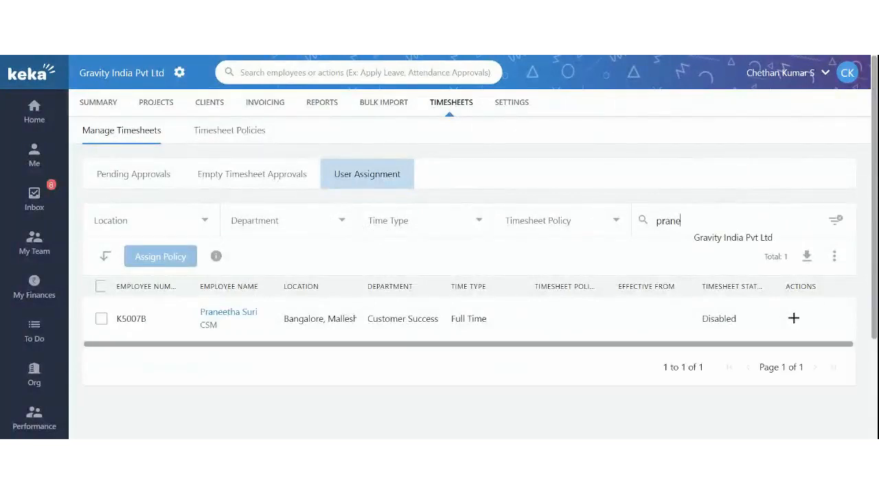
left_click(101, 319)
left_click(165, 256)
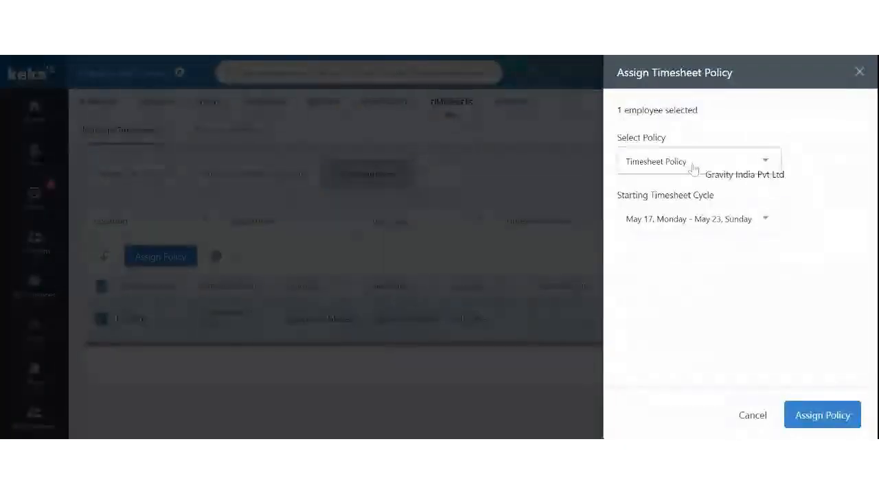
left_click(820, 422)
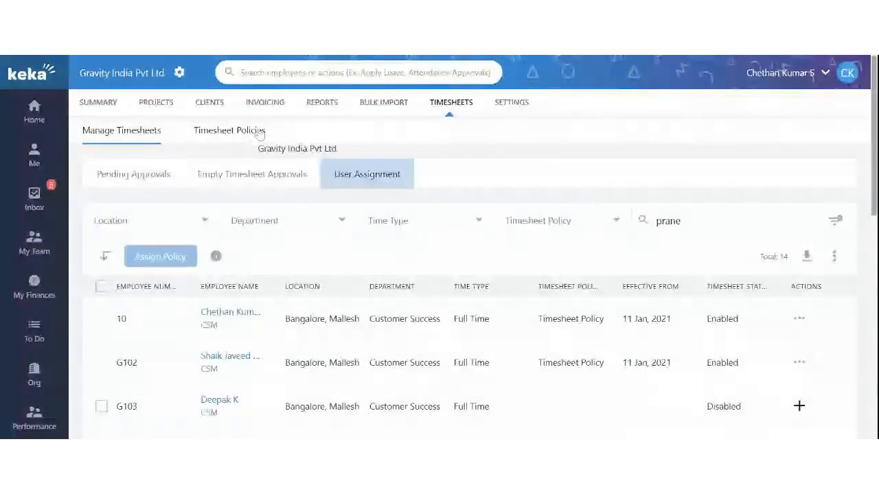
Step: Look at Bulk Import, then return to the Clients list of Keka, Microsoft and Test Client
left_click(385, 105)
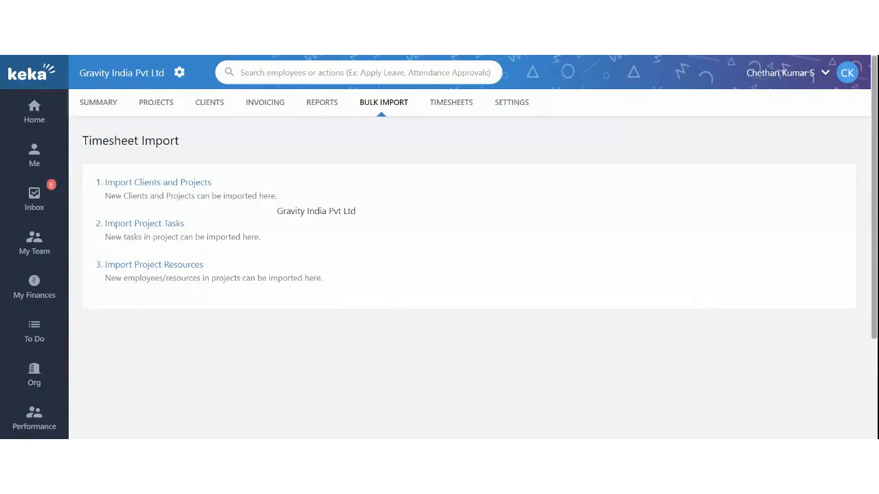
left_click(214, 108)
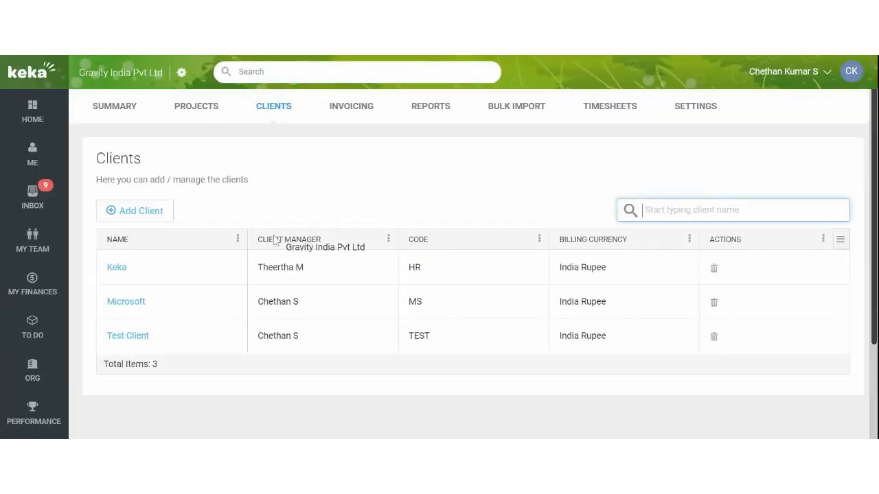
scroll(275, 241, "down", 2)
scroll(275, 241, "up", 2)
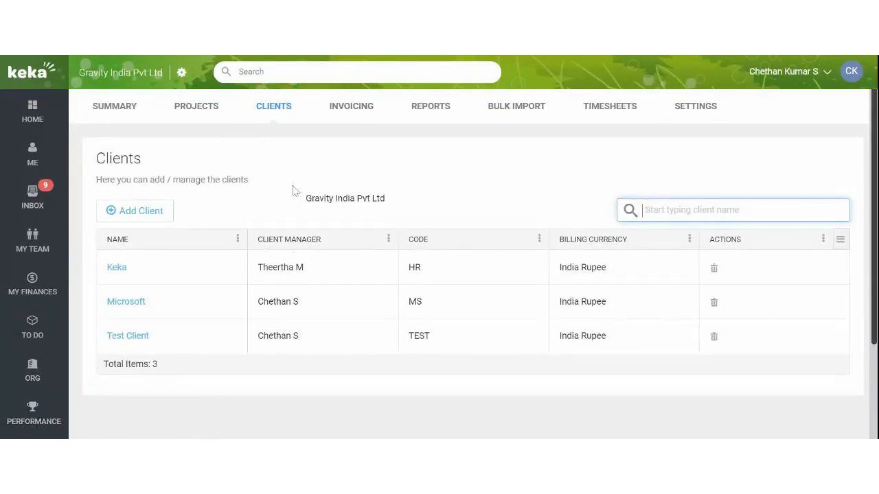
Step: Start a new client named 'Webinar Client', then cancel the form without saving
left_click(145, 218)
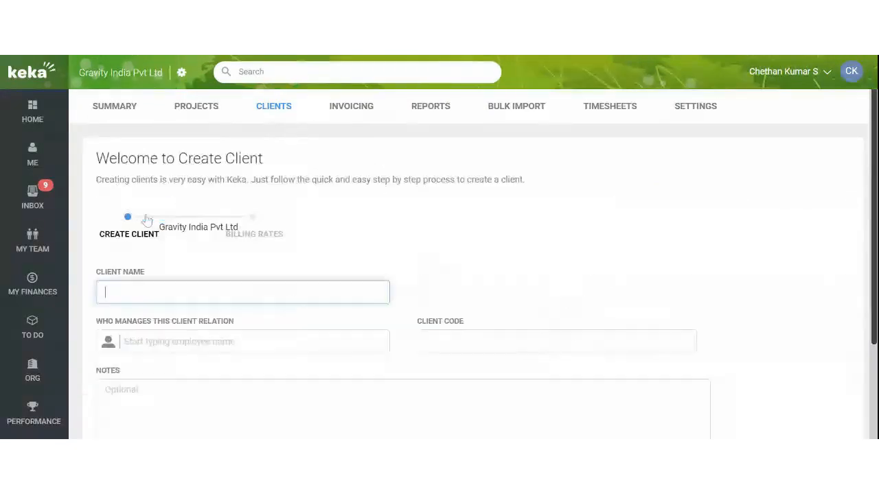
scroll(261, 287, "down", 1)
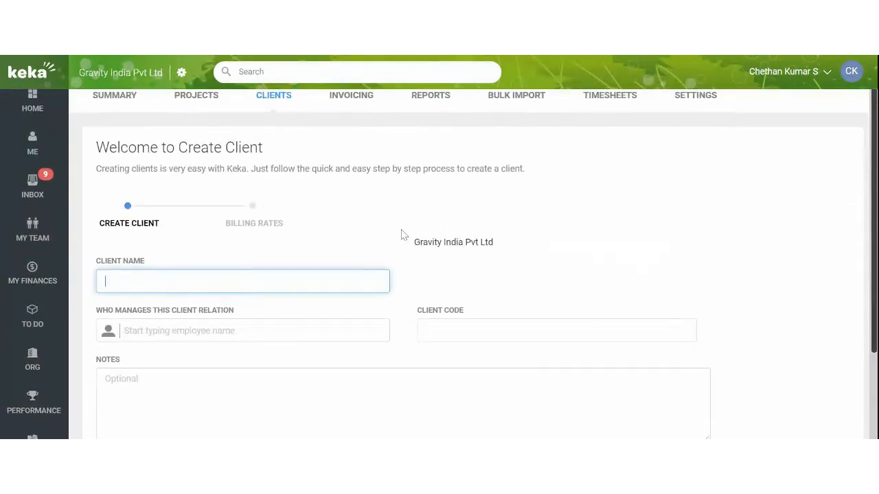
type("Webinar Client")
scroll(402, 235, "down", 1)
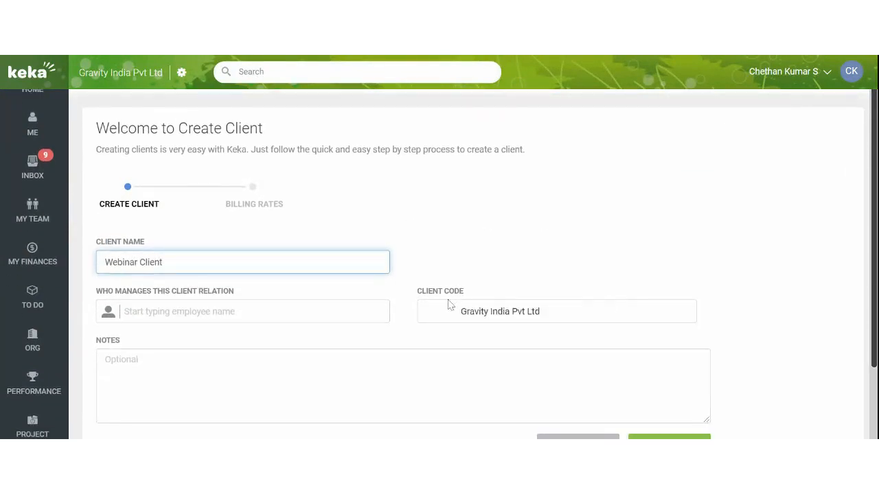
scroll(467, 343, "down", 2)
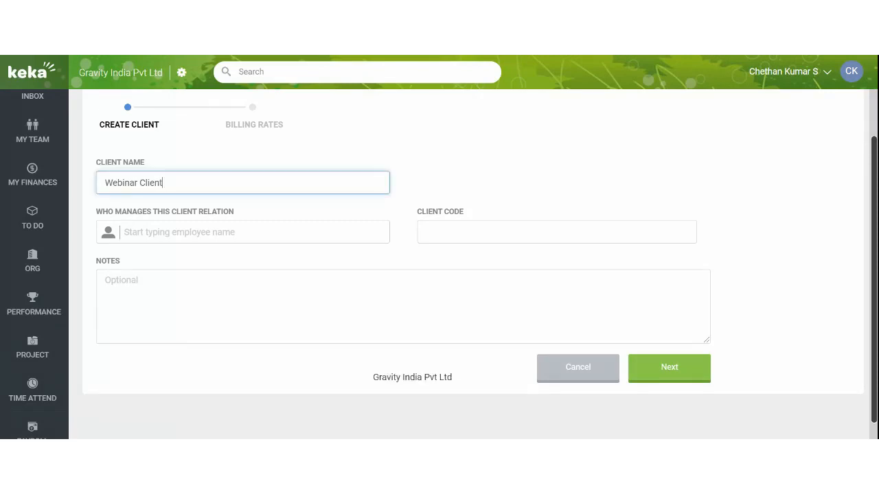
scroll(369, 221, "up", 3)
scroll(558, 368, "down", 3)
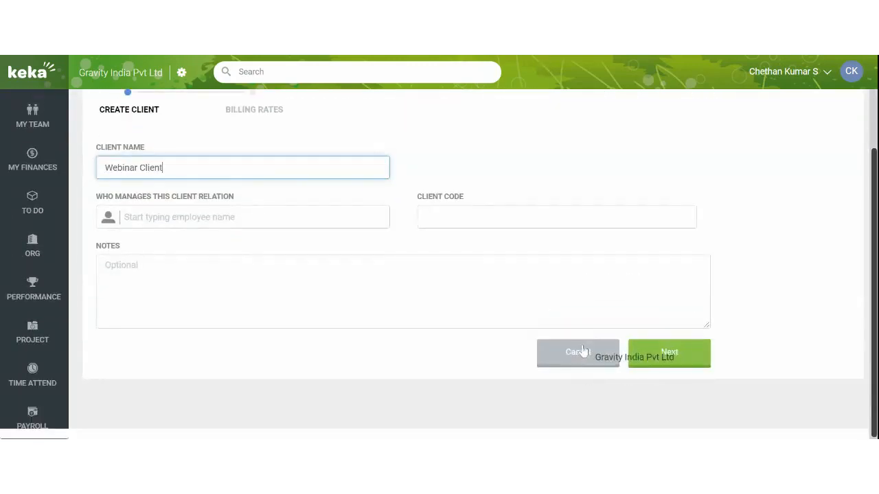
left_click(571, 353)
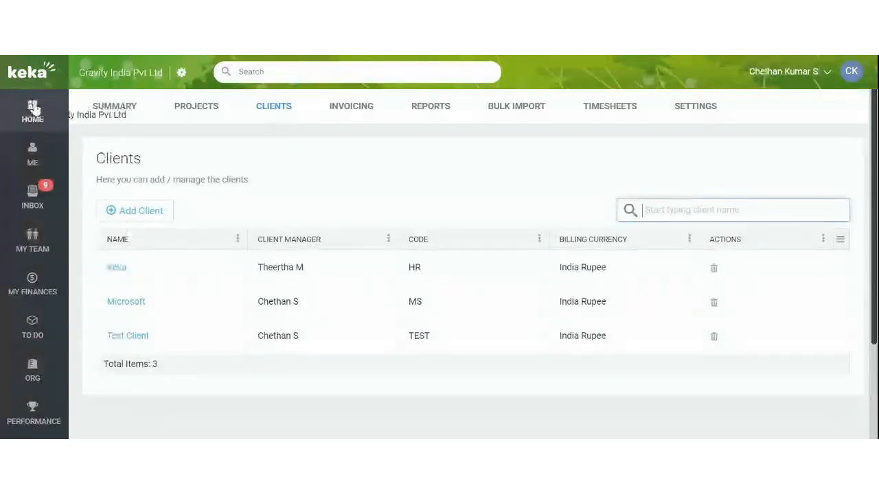
Step: Return to the home dashboard and close the happiness-at-work survey without responding
left_click(33, 110)
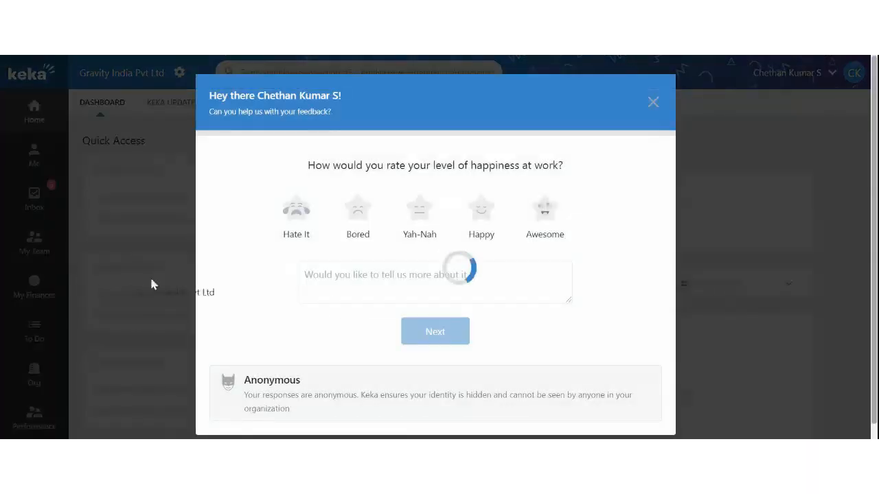
left_click(654, 103)
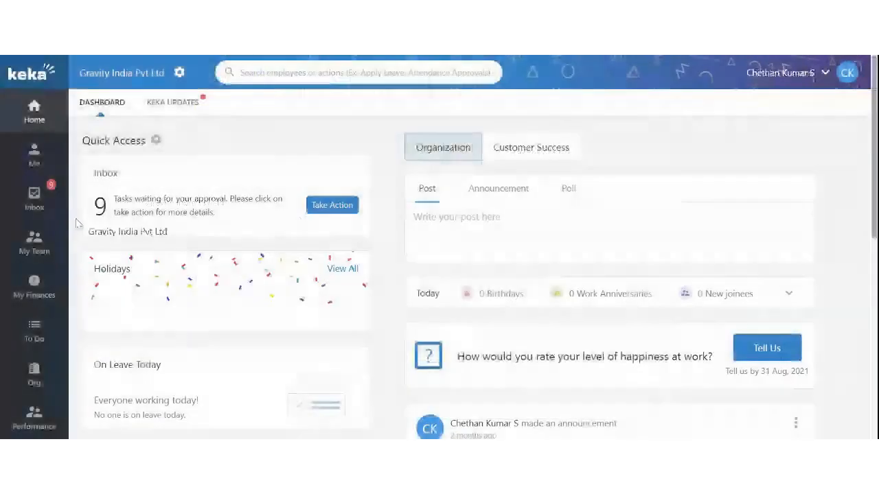
scroll(34, 206, "down", 3)
mouse_move(36, 337)
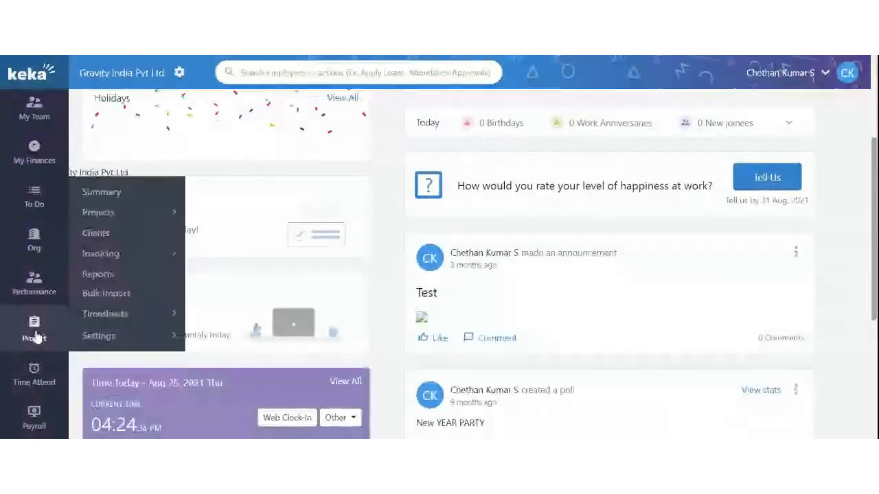
Step: Open Project > Timesheets to view Pending Approvals by approver
left_click(95, 316)
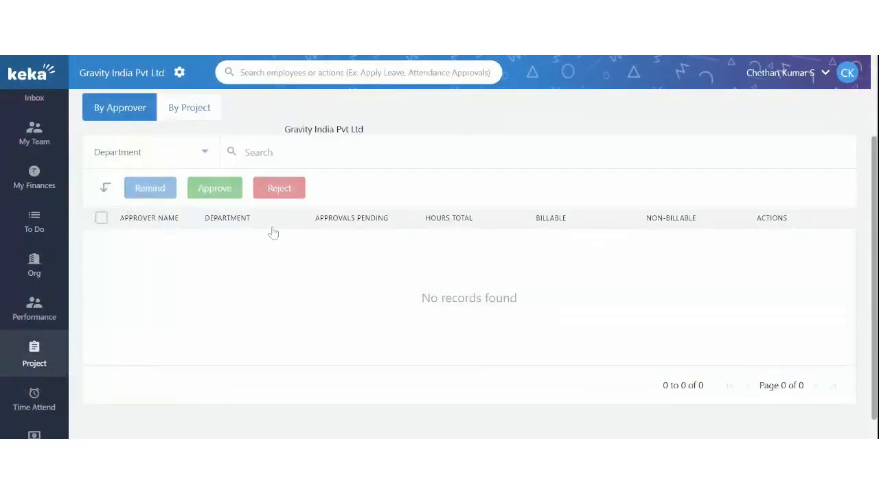
scroll(384, 232, "up", 1)
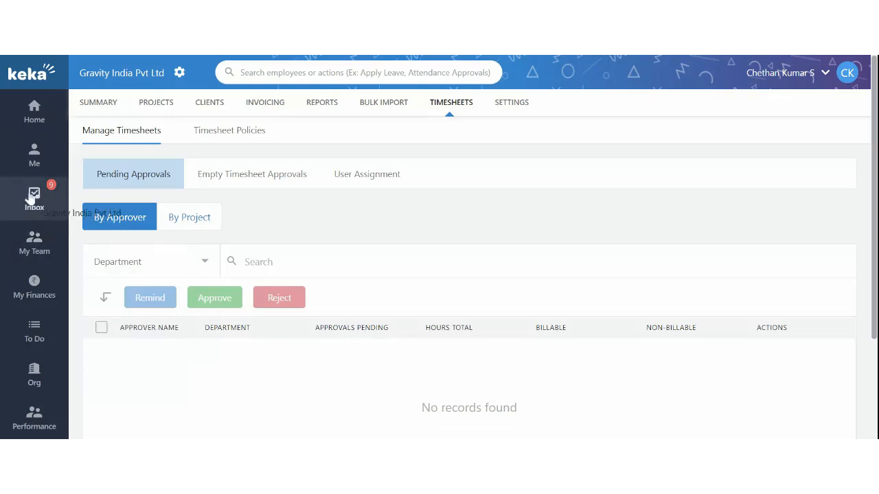
left_click(32, 118)
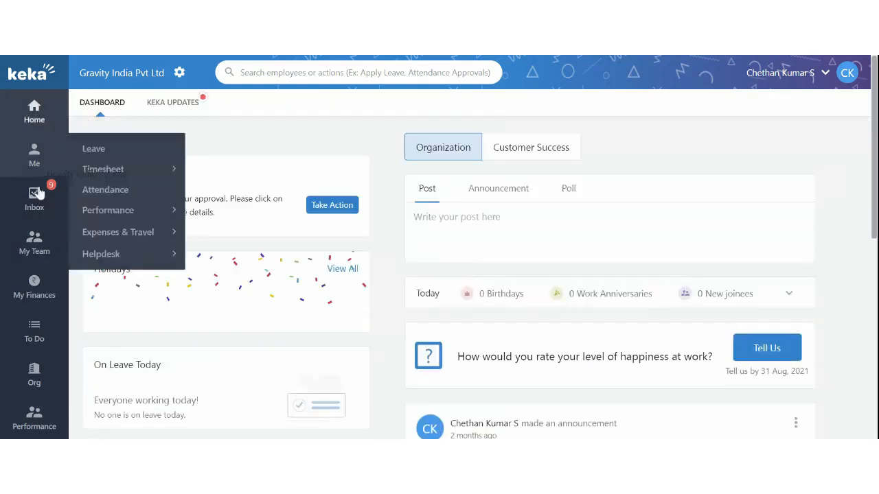
scroll(42, 243, "down", 3)
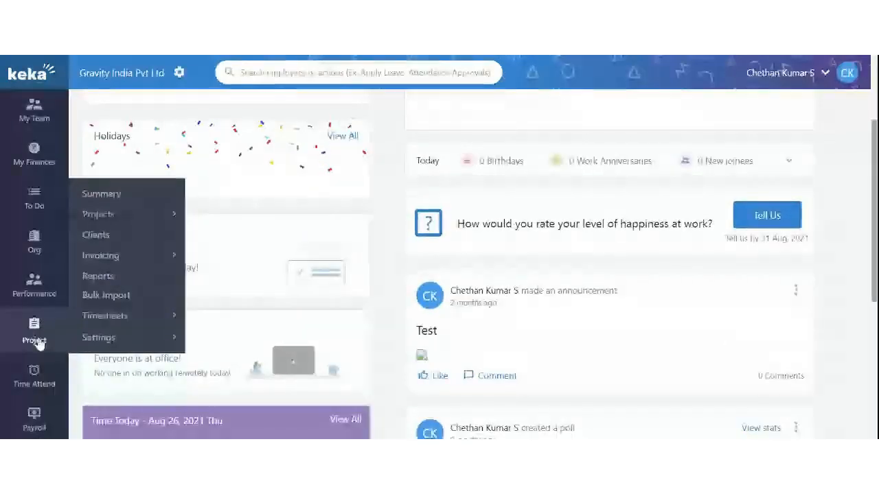
left_click(37, 341)
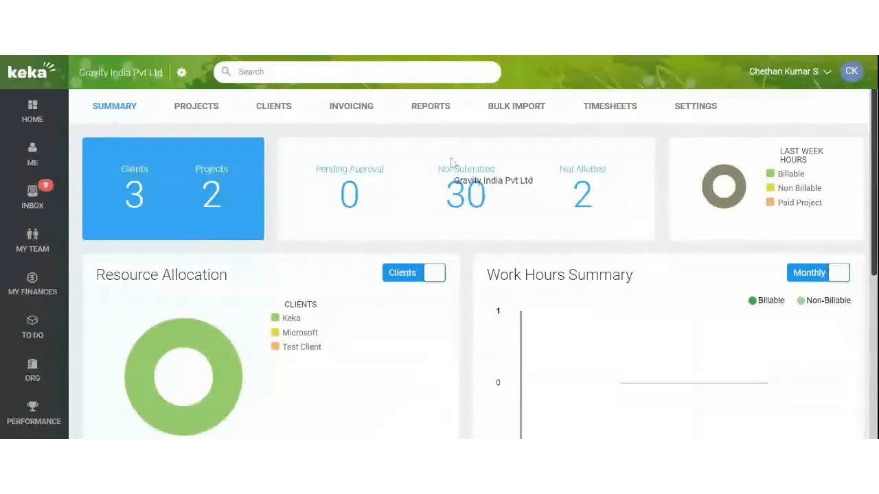
mouse_move(16, 404)
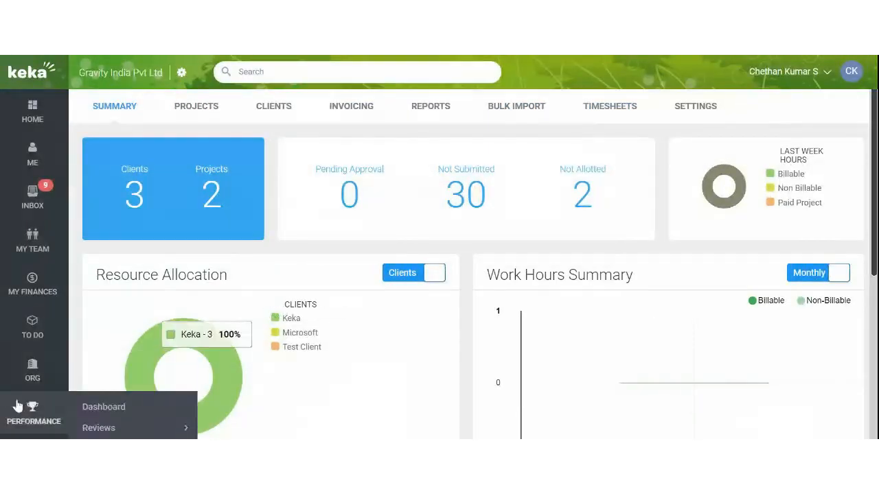
left_click(610, 108)
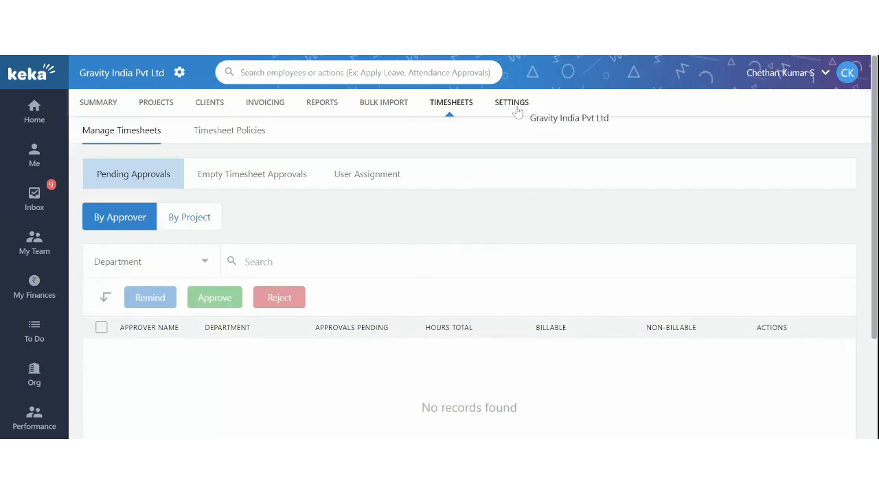
Step: Start a new client named 'Webinar Client' from the Clients list
left_click(209, 113)
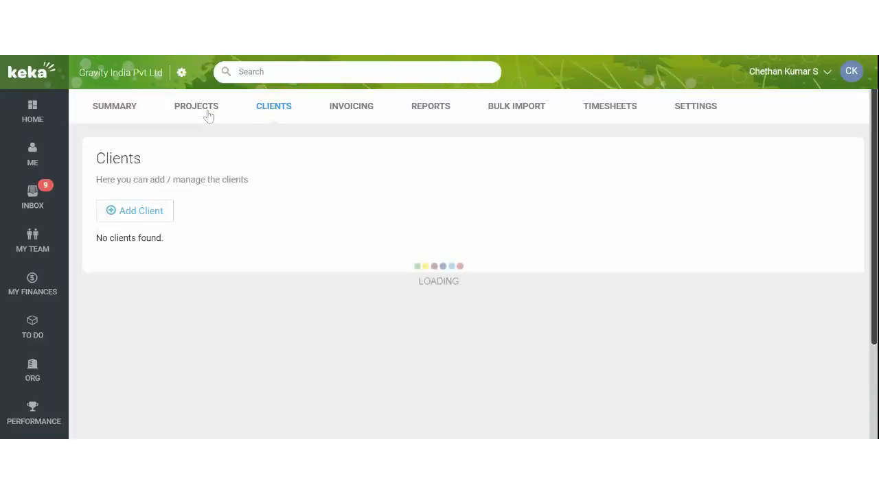
left_click(132, 217)
scroll(202, 259, "down", 1)
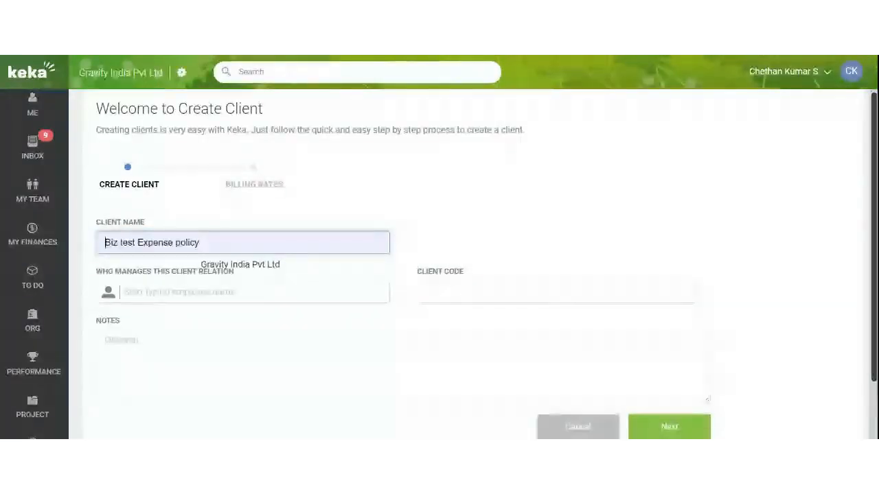
type("Webinar ")
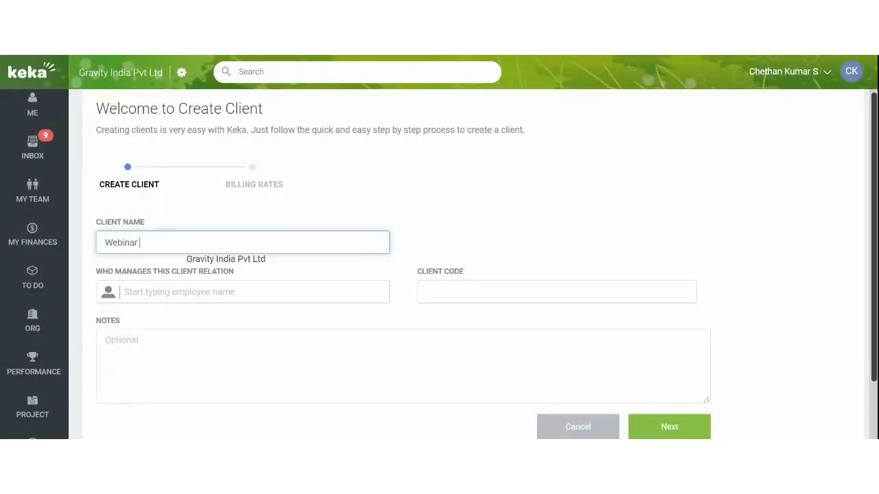
type("Client")
scroll(176, 254, "down", 1)
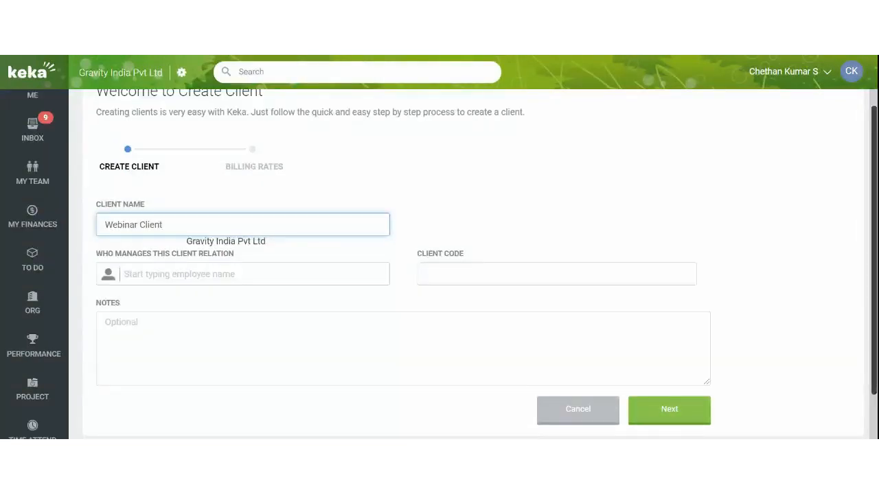
Step: Assign the suggested employee as client manager and enter client code WEB
left_click(162, 255)
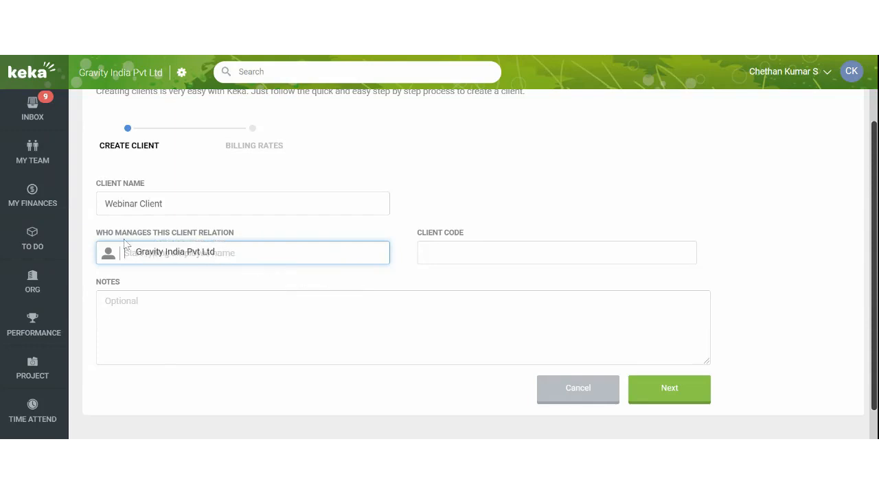
left_click_drag(122, 236, 243, 235)
left_click(191, 254)
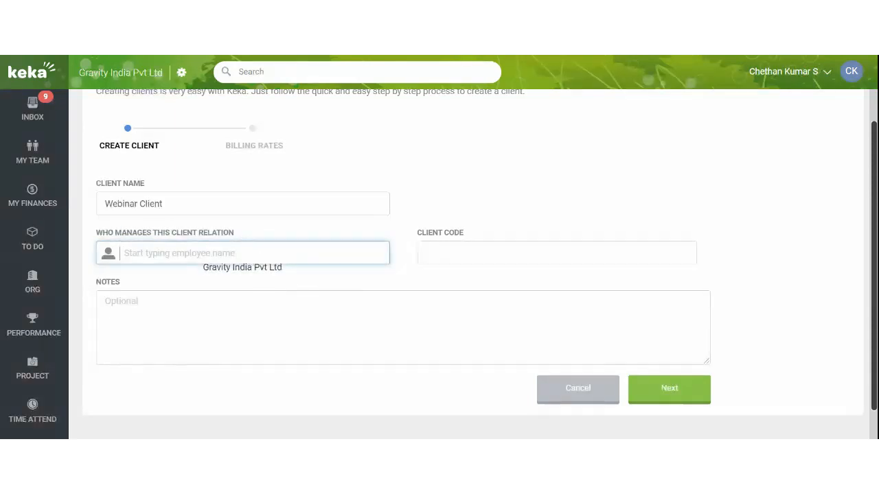
type("Chet")
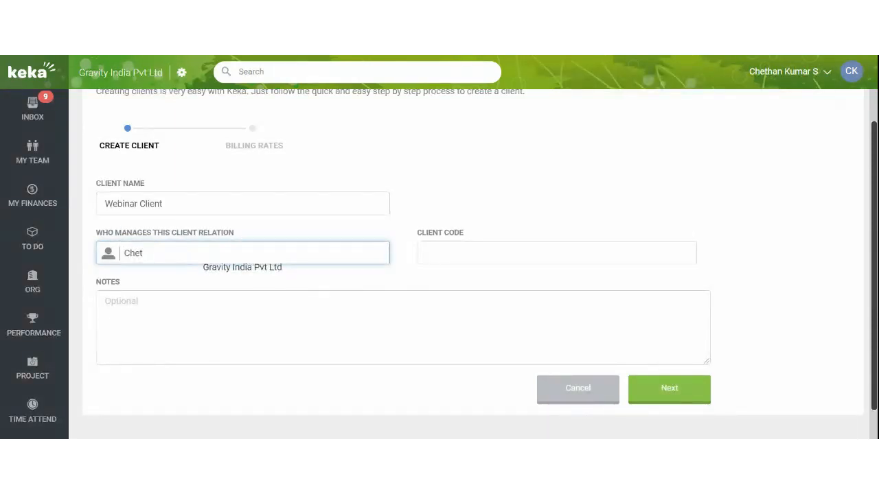
left_click(298, 293)
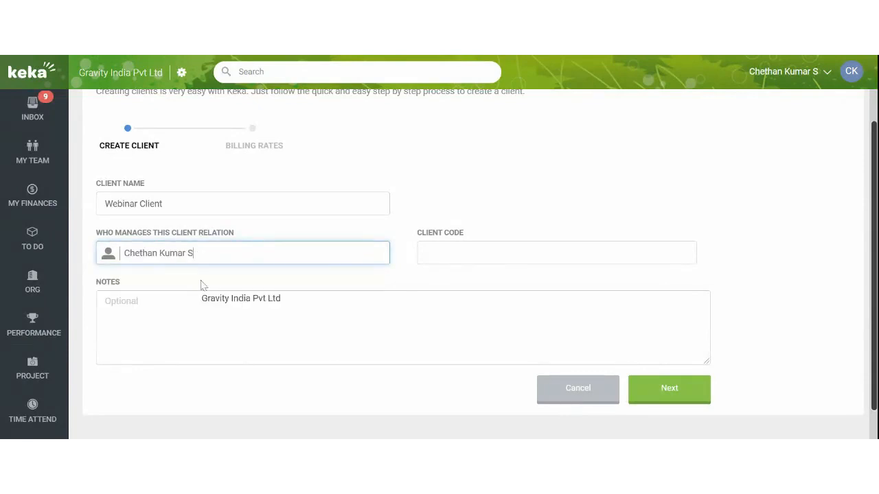
left_click(492, 257)
type("WEB")
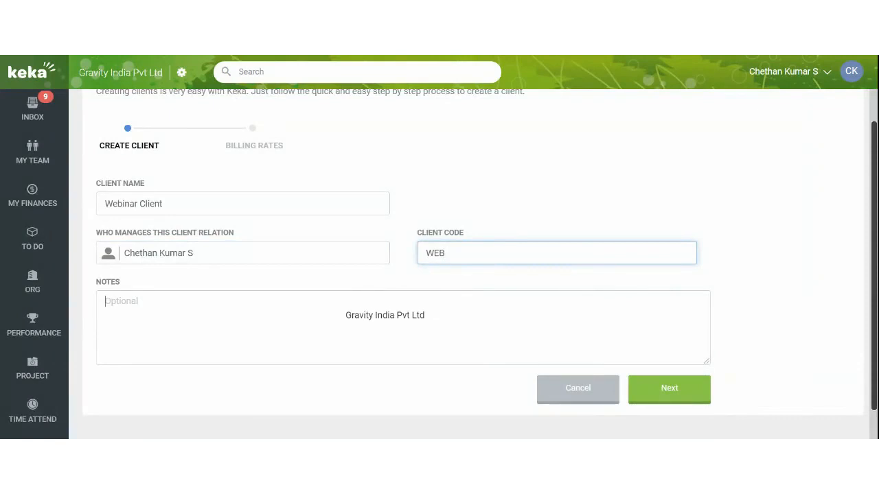
left_click(405, 309)
scroll(385, 297, "down", 1)
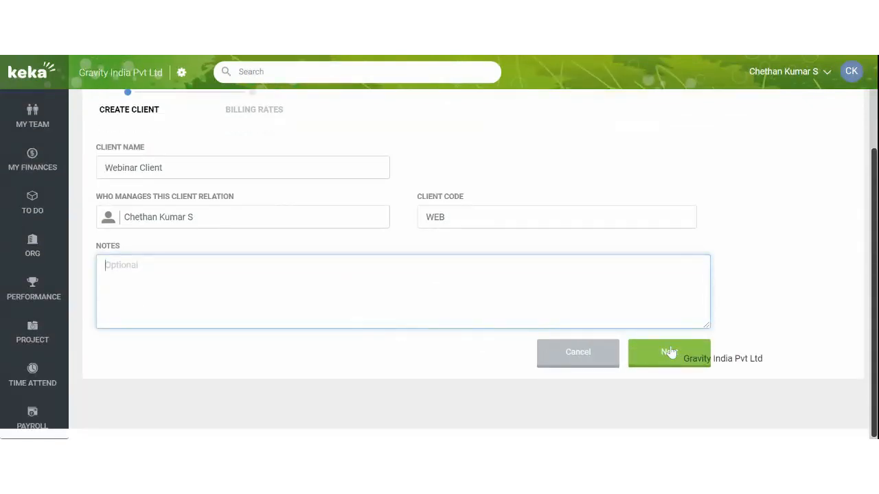
Step: Save the client details and begin adding a billing role
left_click(669, 352)
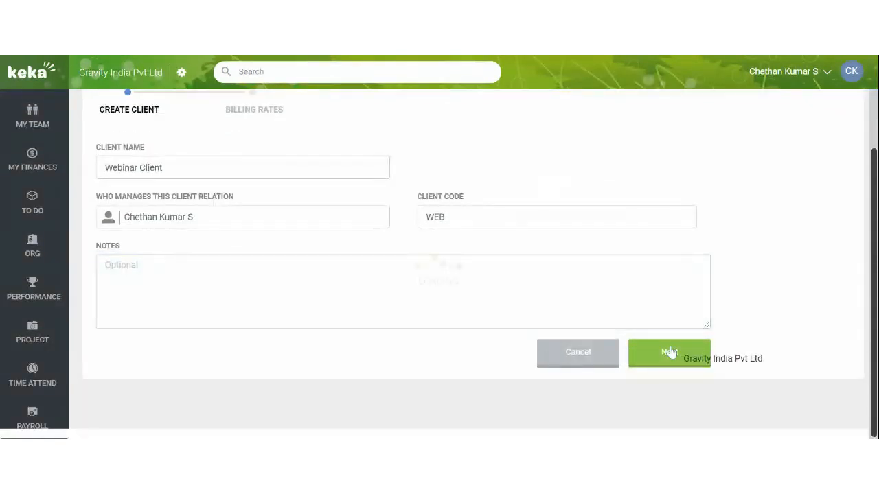
scroll(440, 329, "up", 1)
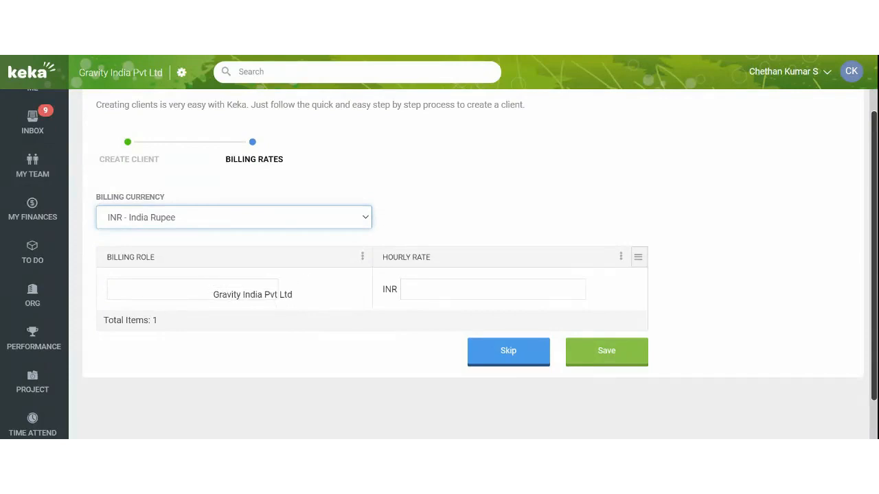
left_click(194, 290)
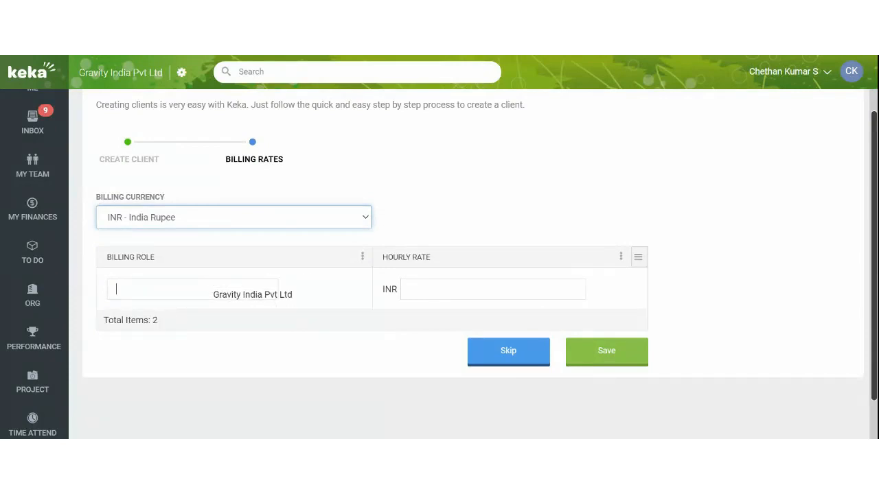
scroll(375, 294, "up", 1)
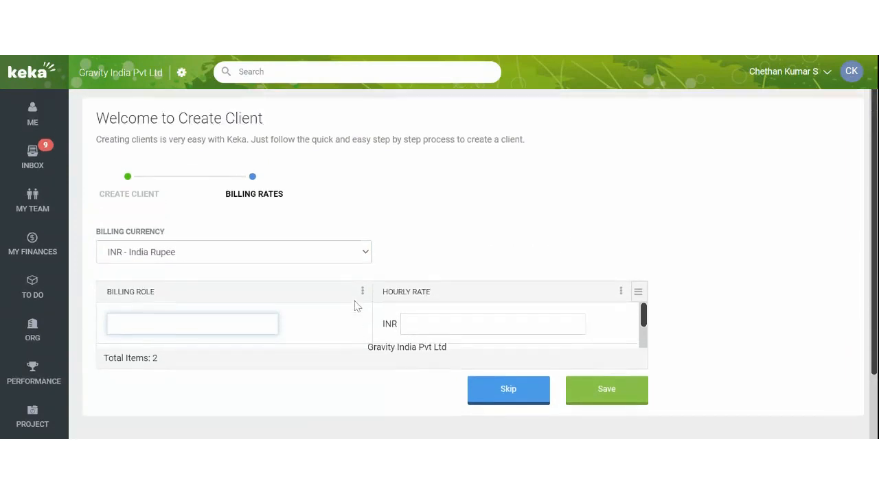
scroll(519, 247, "down", 1)
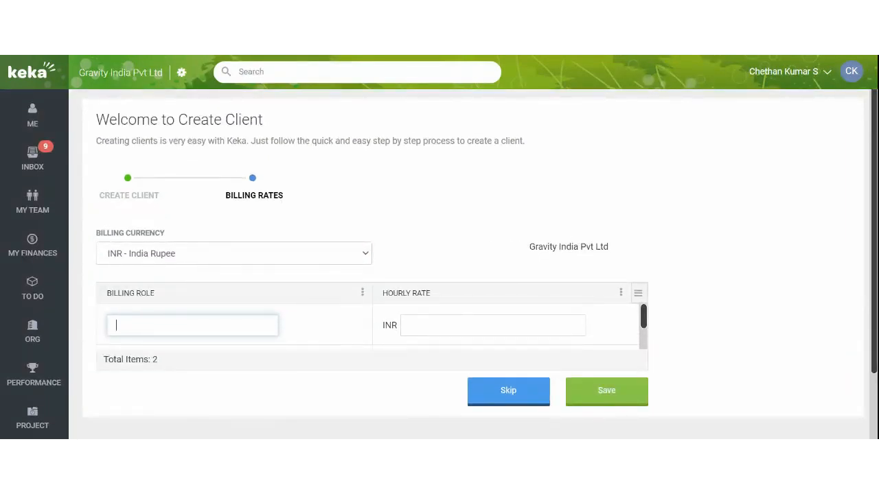
scroll(439, 261, "down", 1)
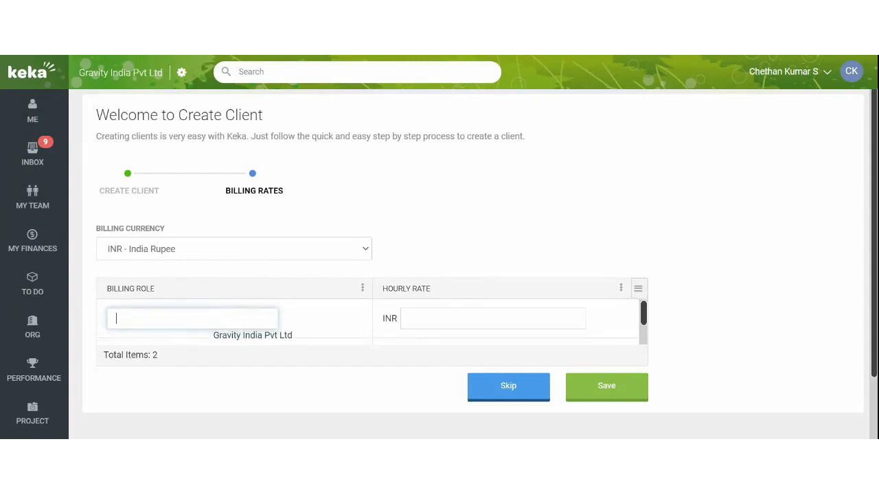
Step: Add a Developer billing role at 3000 INR per hour and save the client
type("De")
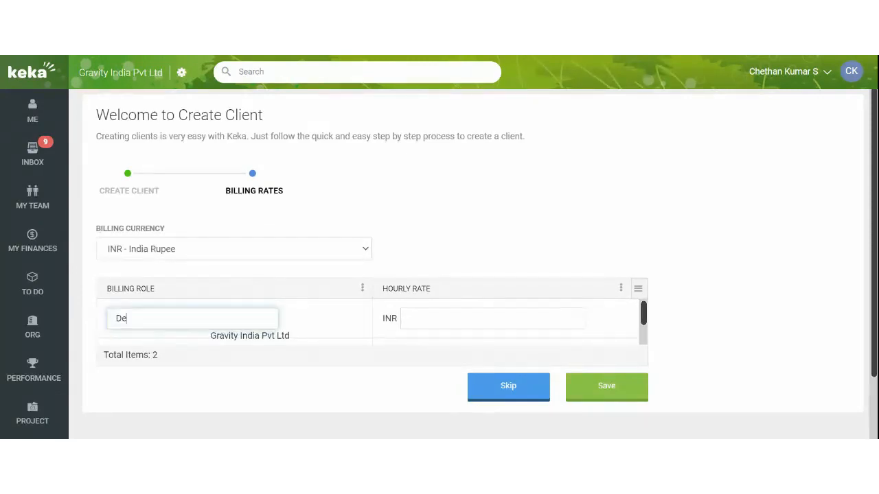
type("veloper")
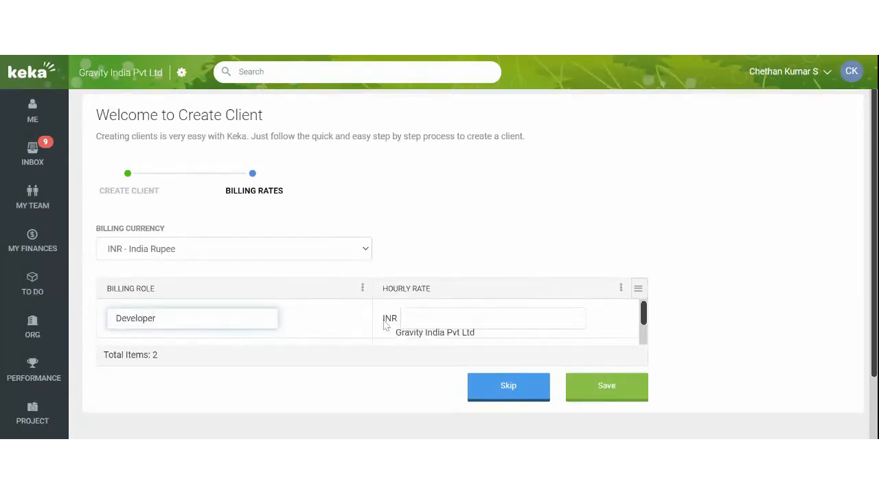
left_click(488, 318)
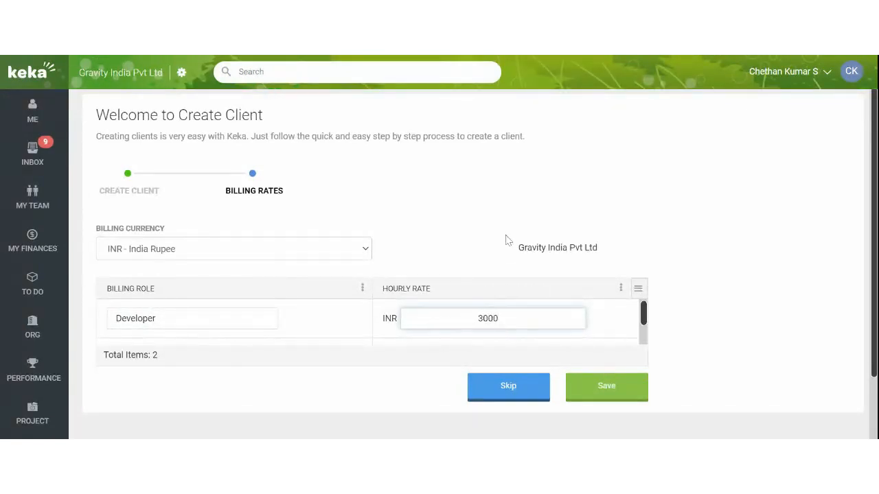
left_click(506, 239)
scroll(344, 330, "down", 1)
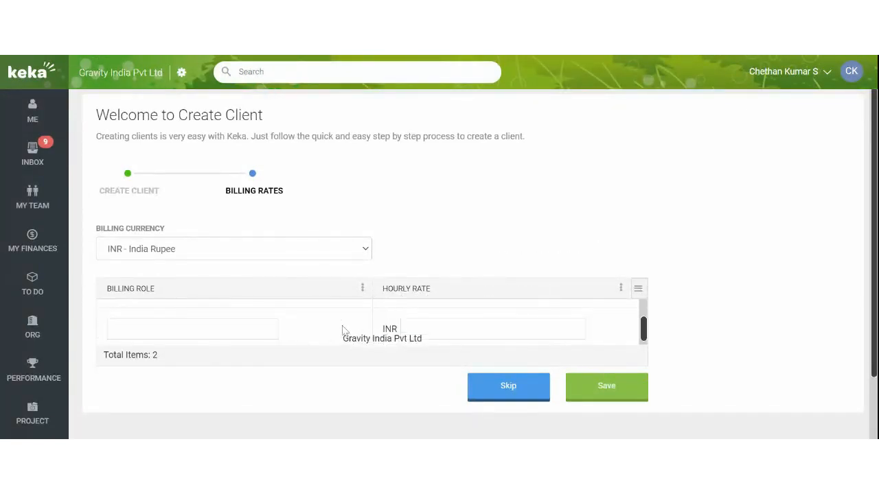
left_click(600, 393)
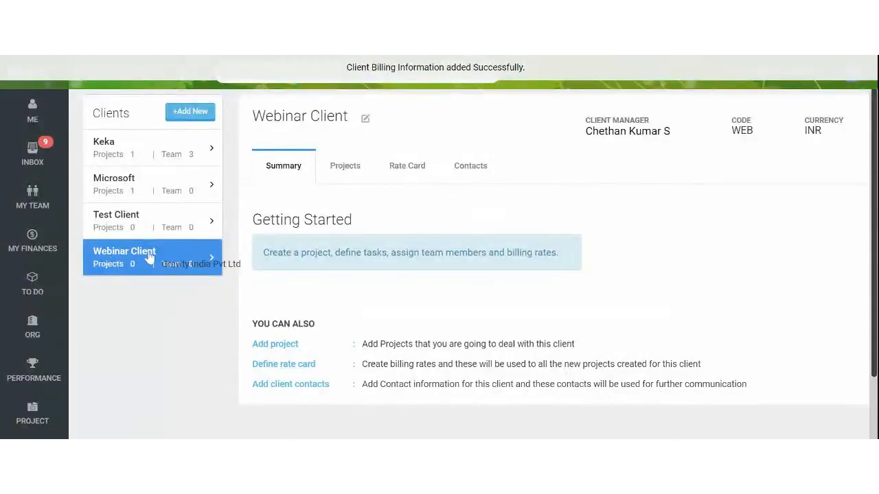
Step: Add a UX Designer role at 2000 INR per hour to the rate card, then view Contacts
left_click(416, 160)
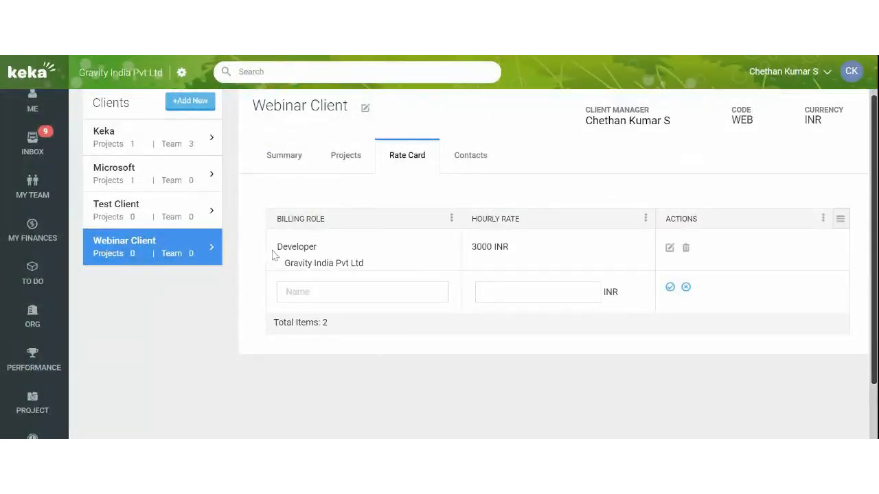
left_click_drag(278, 250, 327, 254)
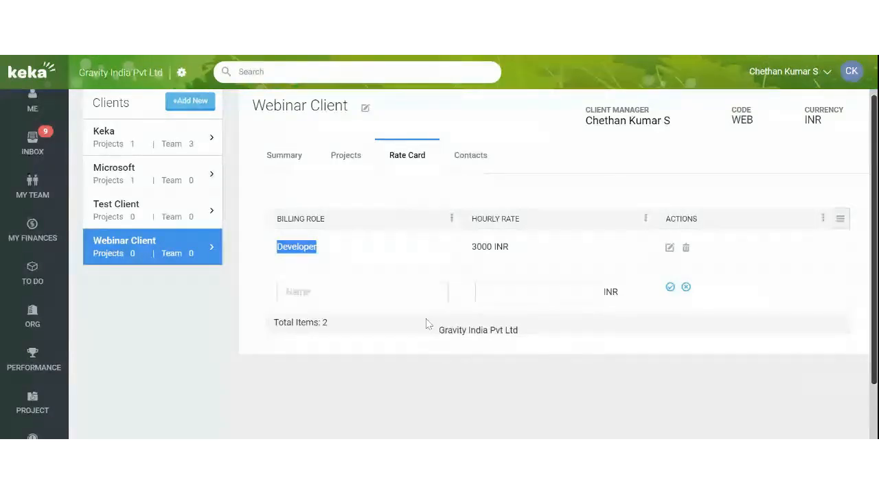
left_click(356, 298)
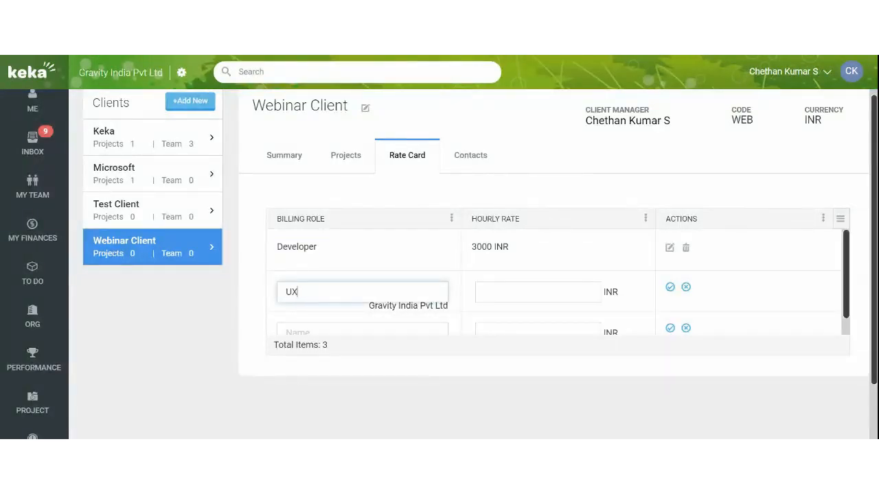
type("UX Designer")
left_click(539, 292)
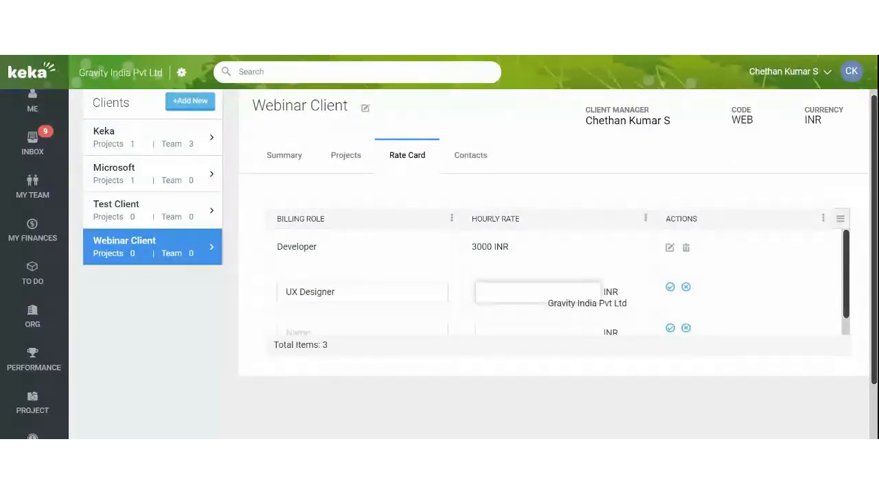
type("2000")
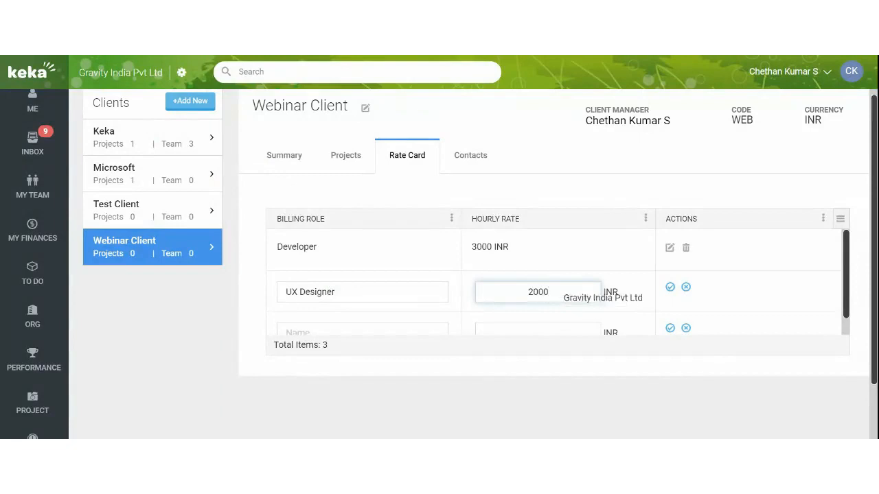
left_click(670, 287)
scroll(610, 339, "up", 1)
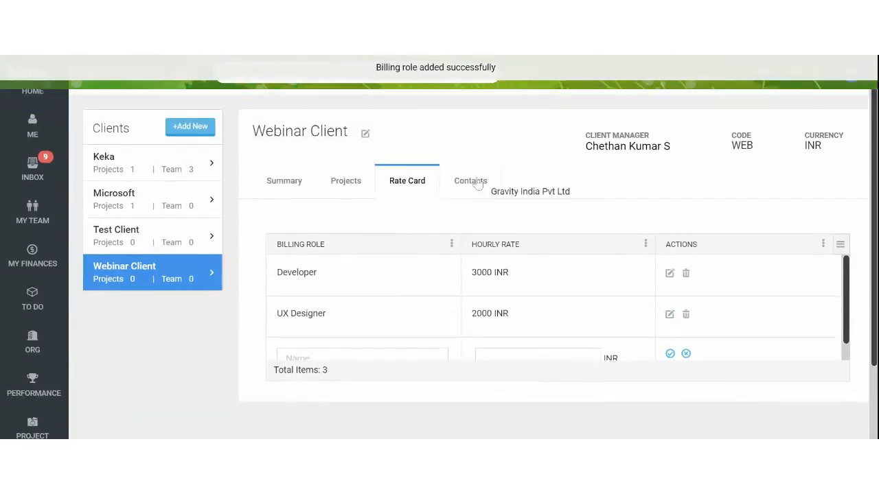
left_click(468, 184)
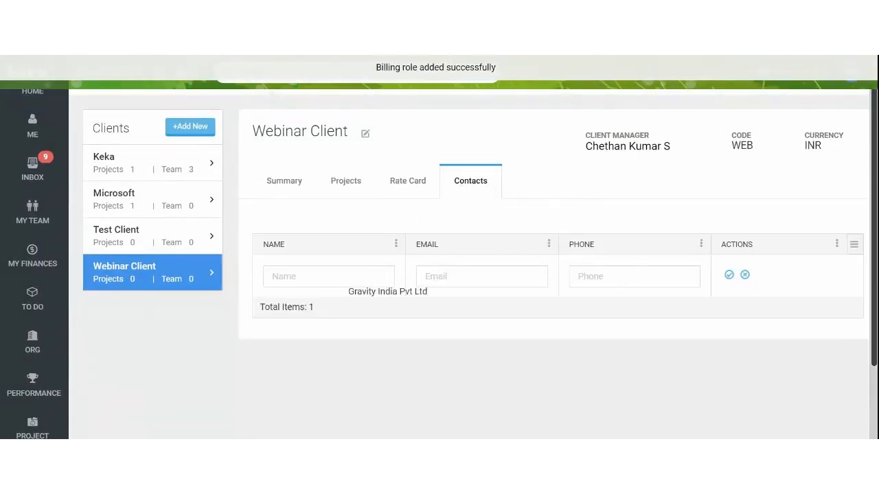
Step: Save a new contact with the contact's name, e-mail and phone number
left_click(327, 283)
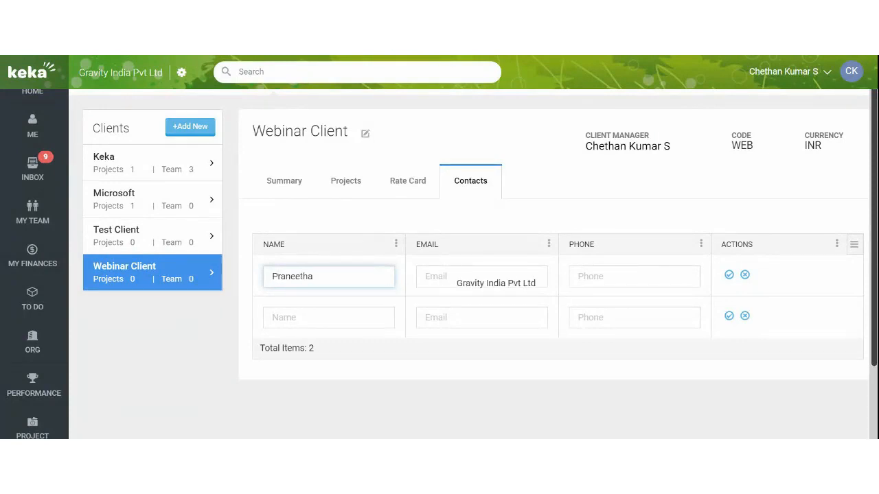
left_click(439, 276)
key("ctrl+v")
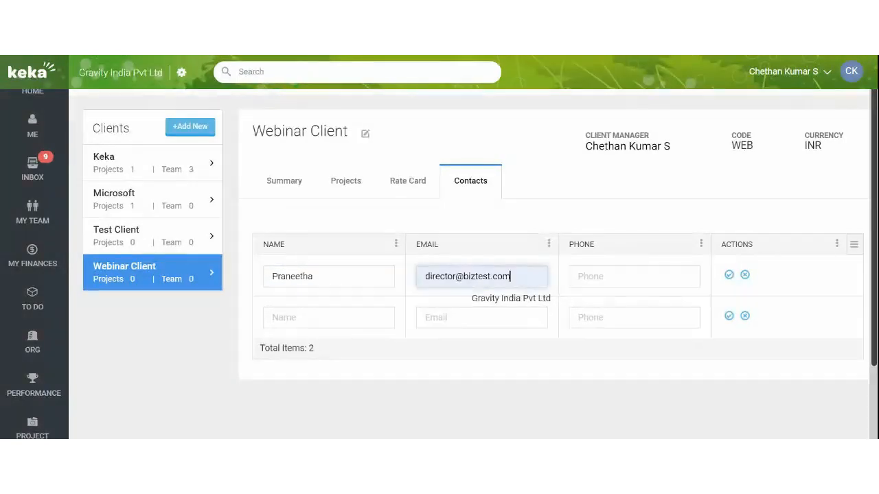
left_click(594, 276)
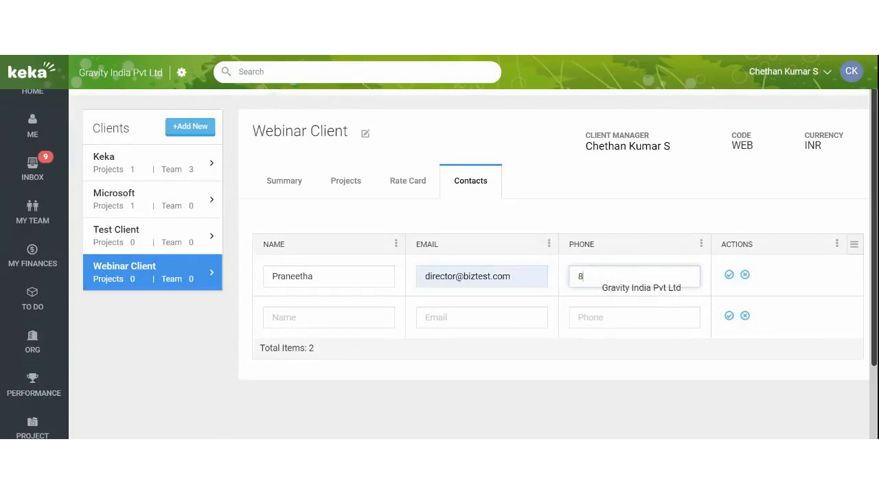
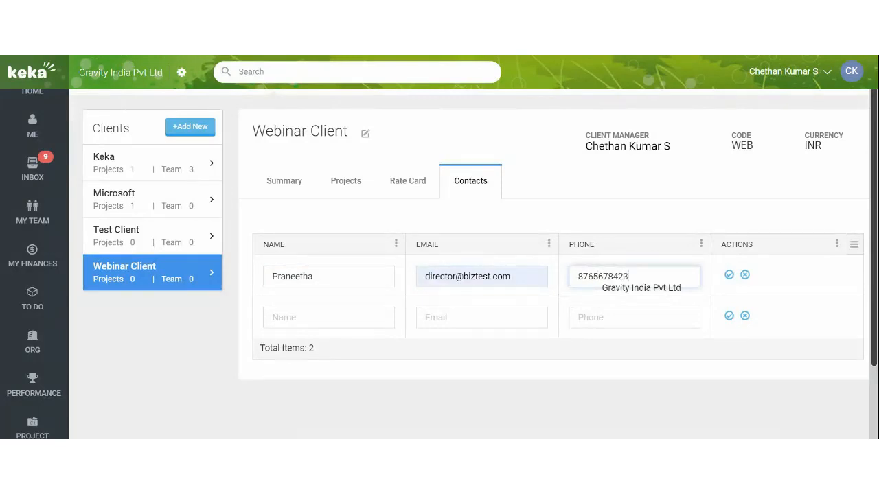
left_click(730, 274)
Step: Show Webinar Client's projects list, which is still empty
scroll(611, 306, "down", 1)
scroll(610, 306, "up", 1)
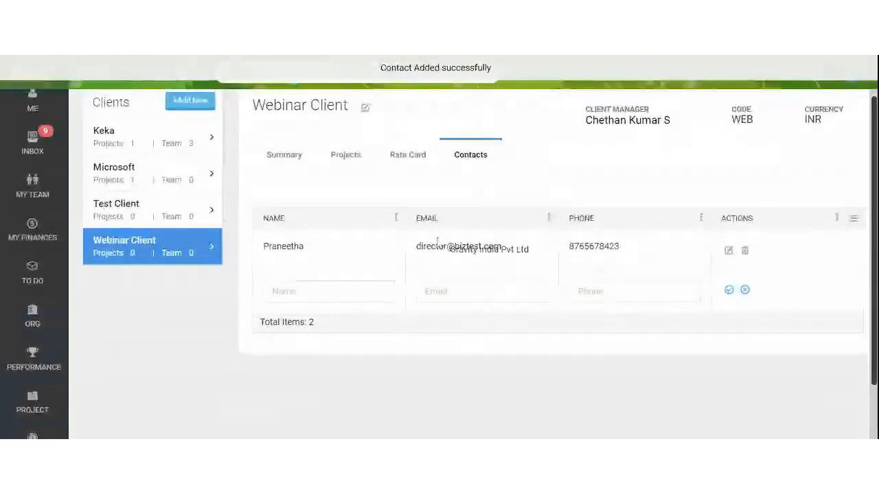
scroll(437, 242, "up", 1)
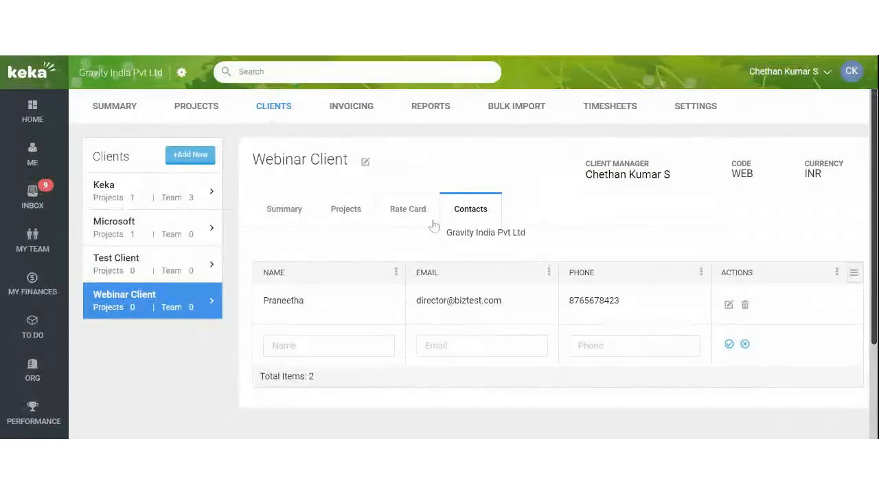
left_click(417, 220)
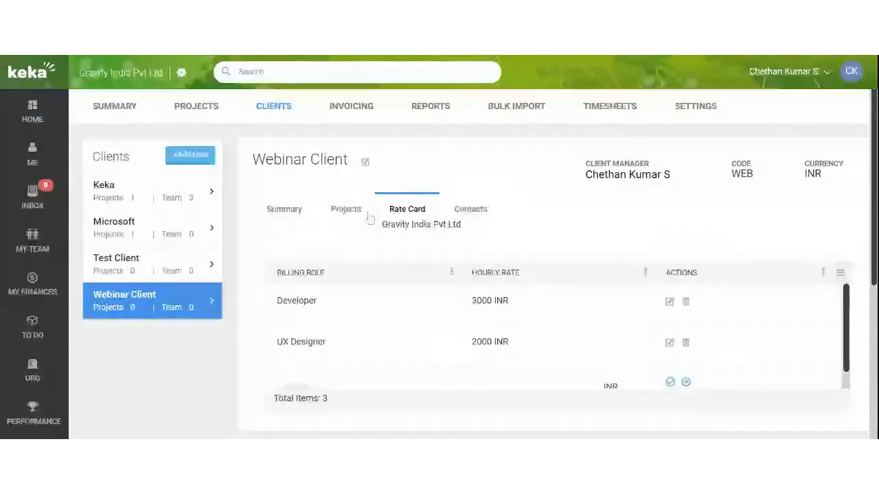
left_click(352, 213)
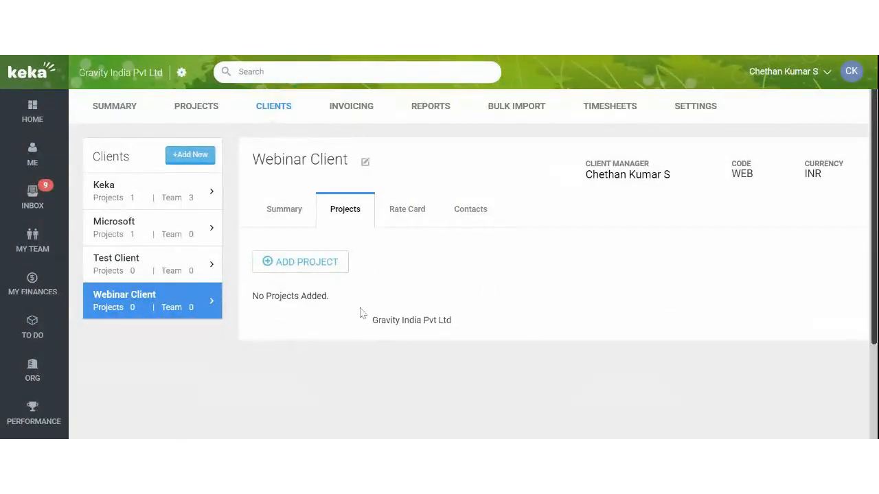
Step: Start a new project named 'Webinar Project' with project code WPRO
left_click(306, 269)
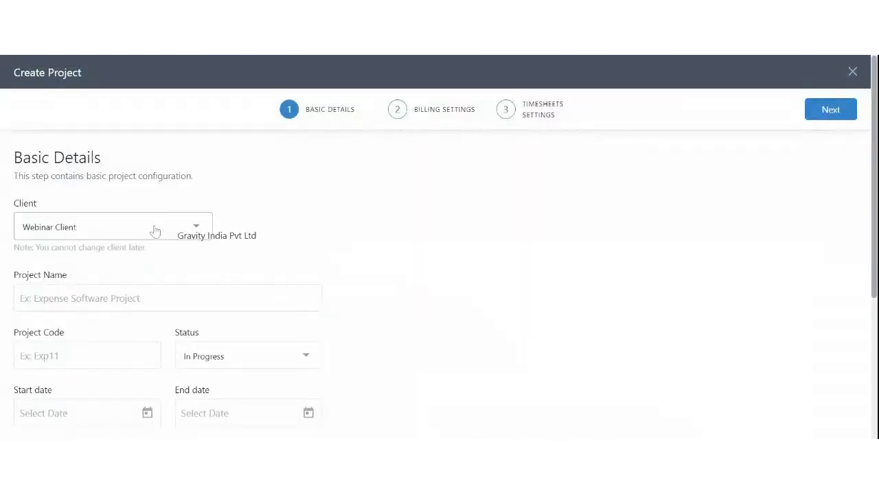
scroll(329, 250, "down", 1)
left_click(166, 238)
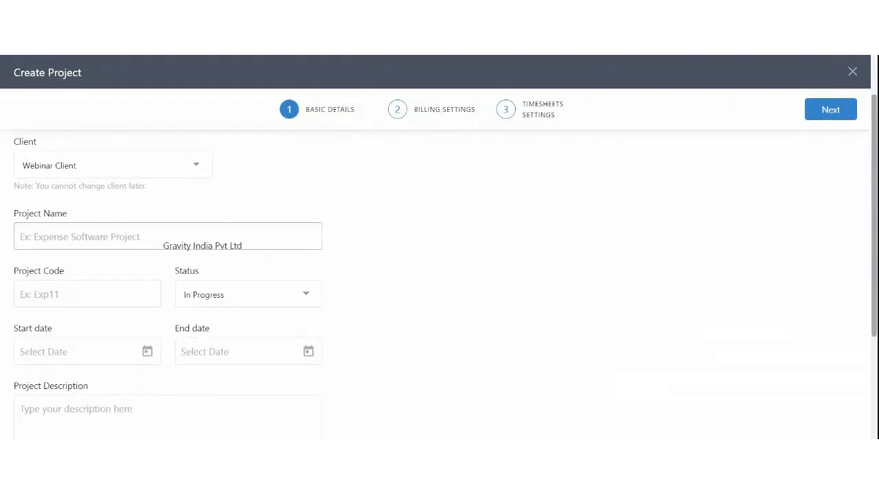
type("Webinar Project")
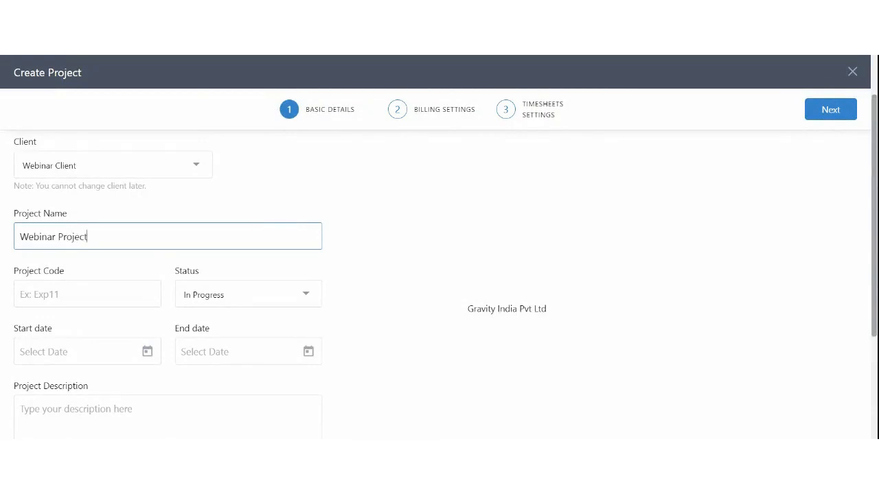
scroll(507, 308, "down", 1)
left_click(143, 239)
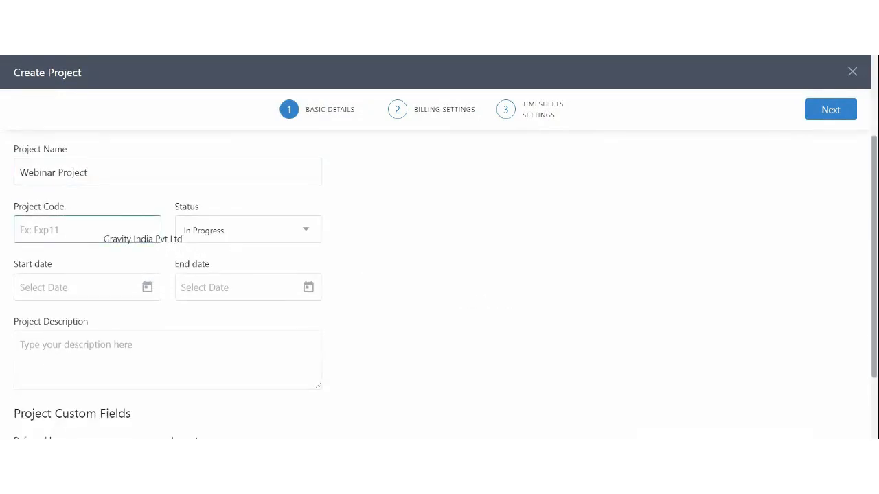
type("WPRO")
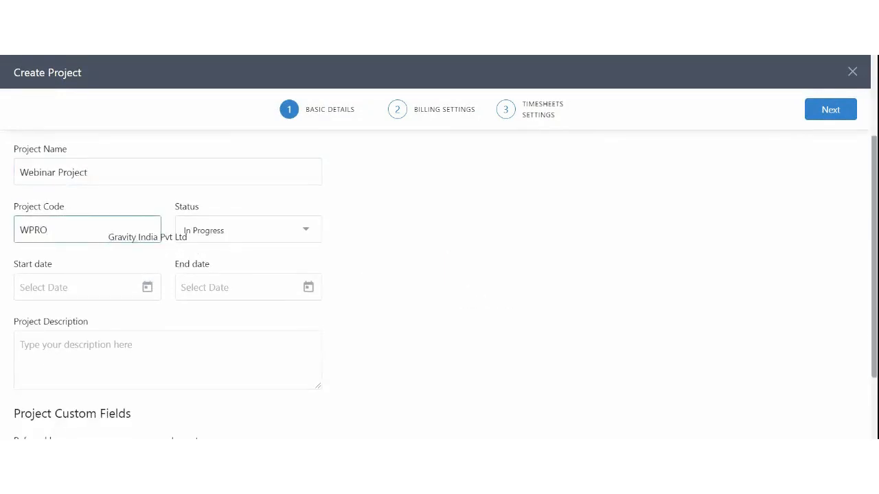
Step: Keep the project status as In Progress
left_click(206, 231)
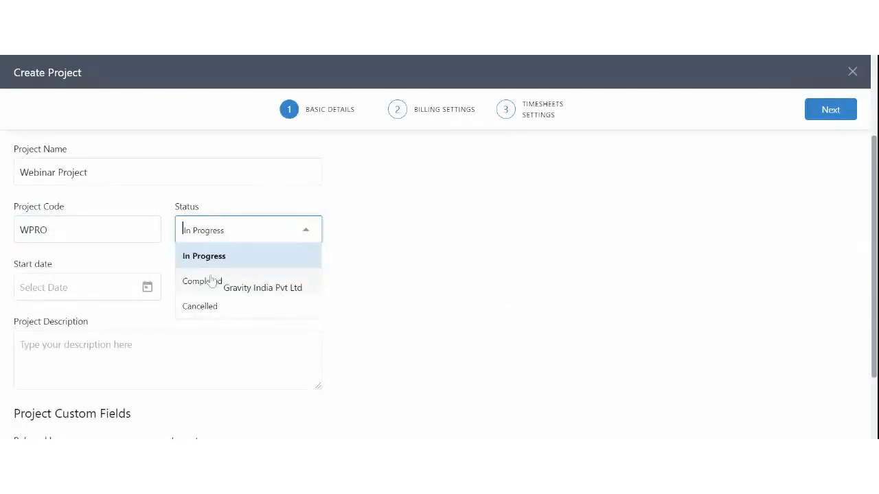
left_click(414, 275)
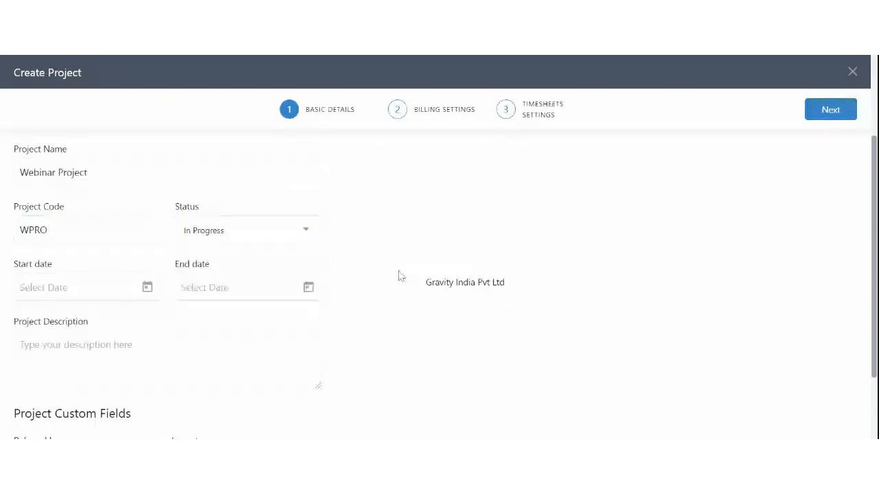
scroll(314, 263, "down", 2)
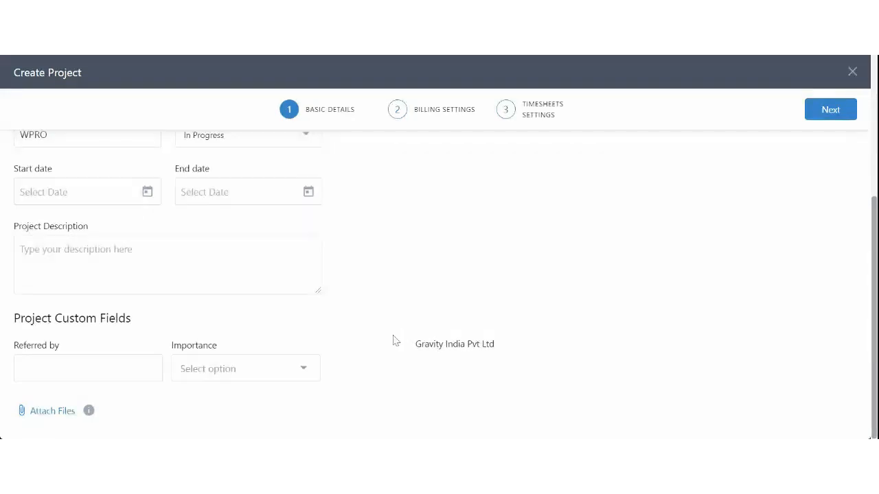
left_click_drag(173, 347, 222, 353)
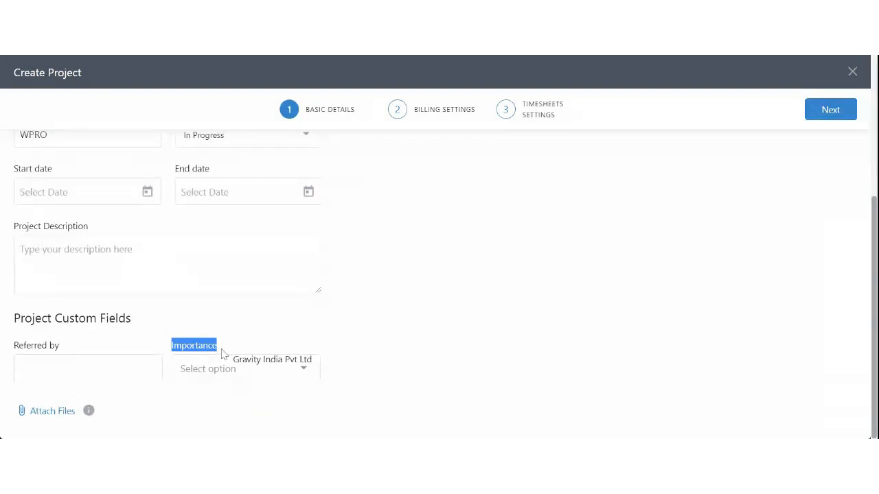
left_click(210, 381)
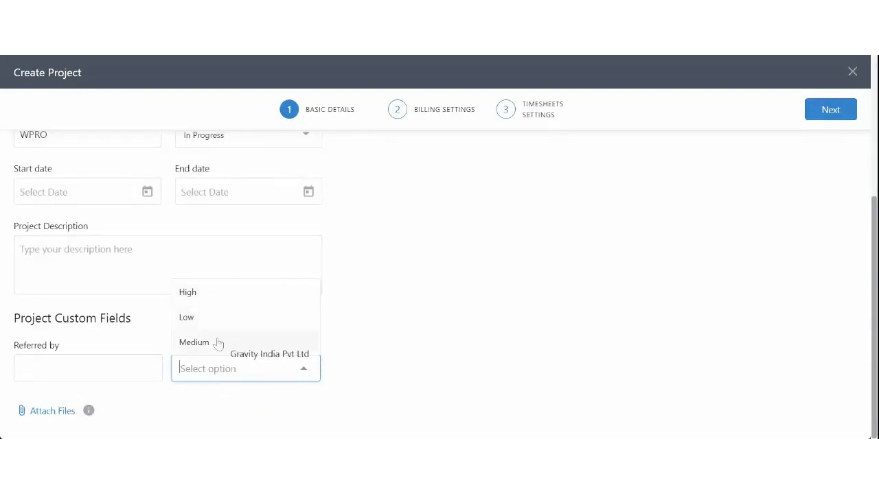
left_click(457, 354)
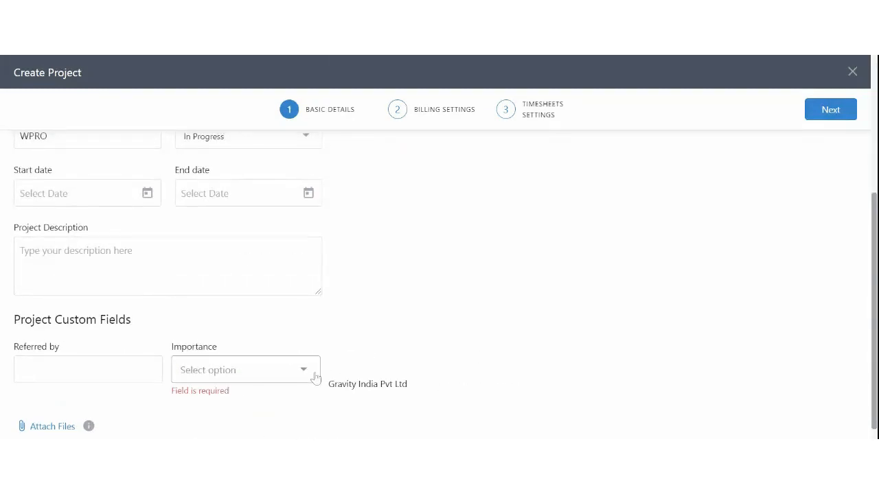
scroll(314, 377, "up", 3)
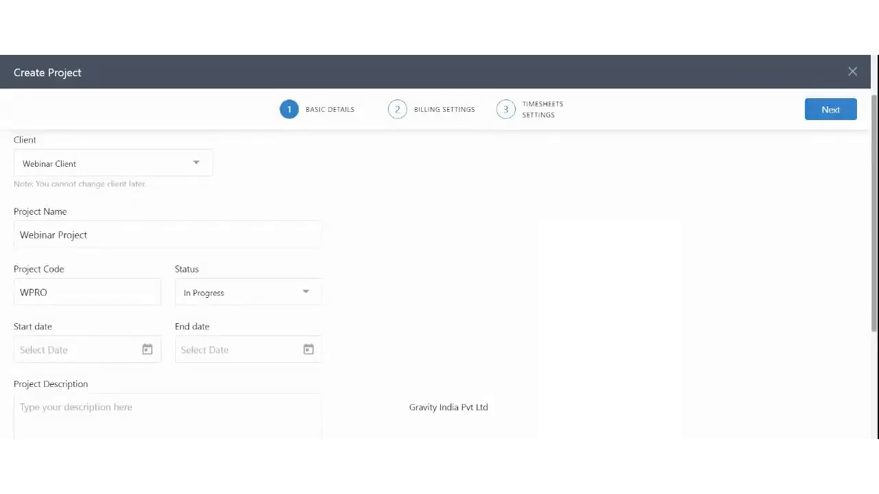
Step: Set the project to run from Aug 01 2021 to Aug 31 2021
scroll(133, 320, "down", 2)
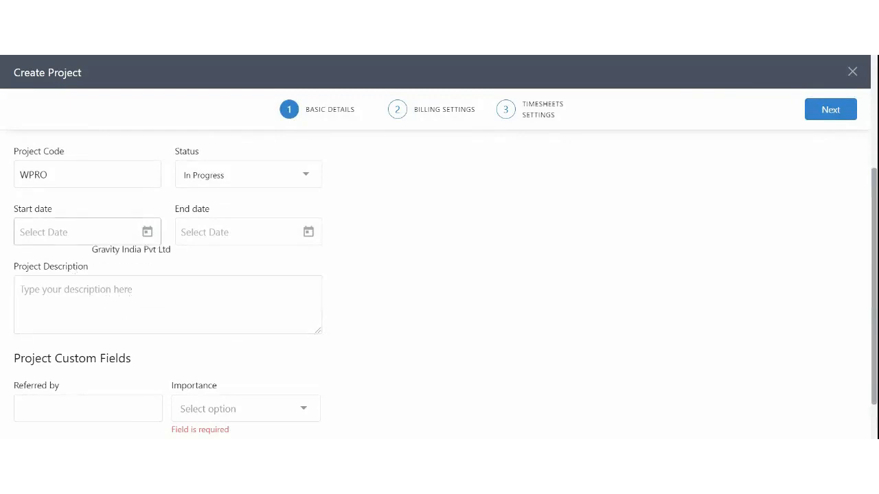
left_click(92, 235)
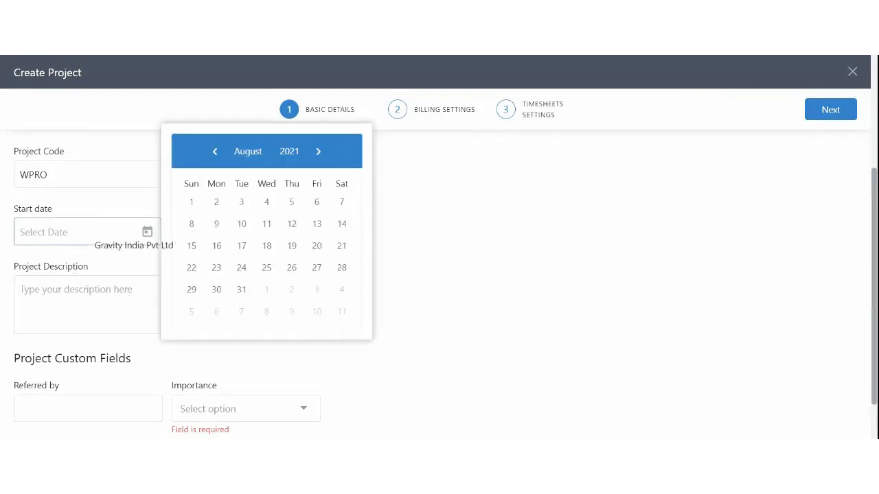
left_click(191, 202)
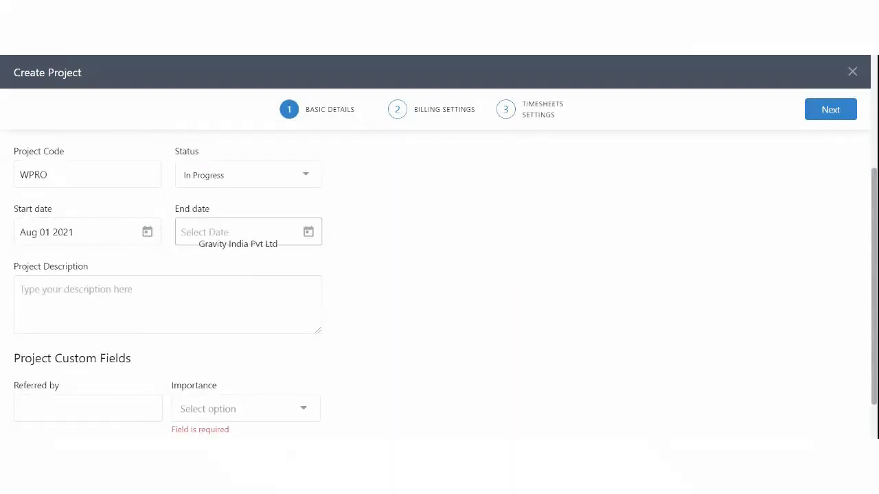
left_click(206, 232)
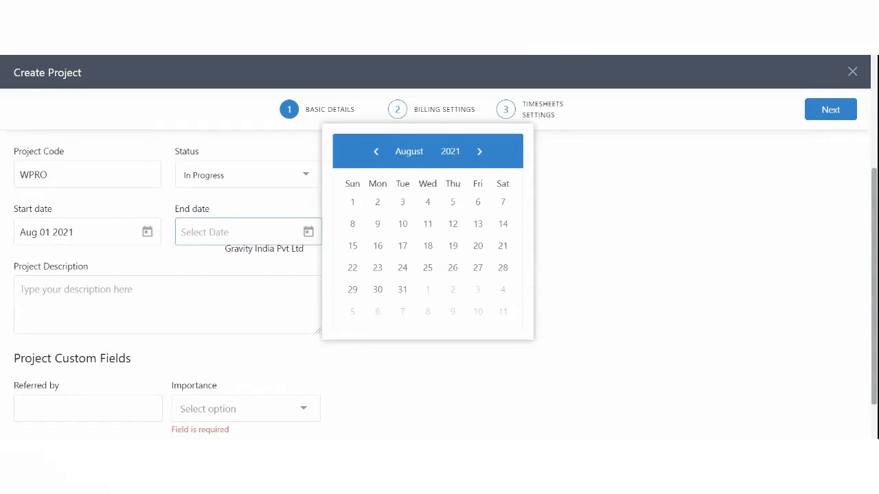
left_click(402, 290)
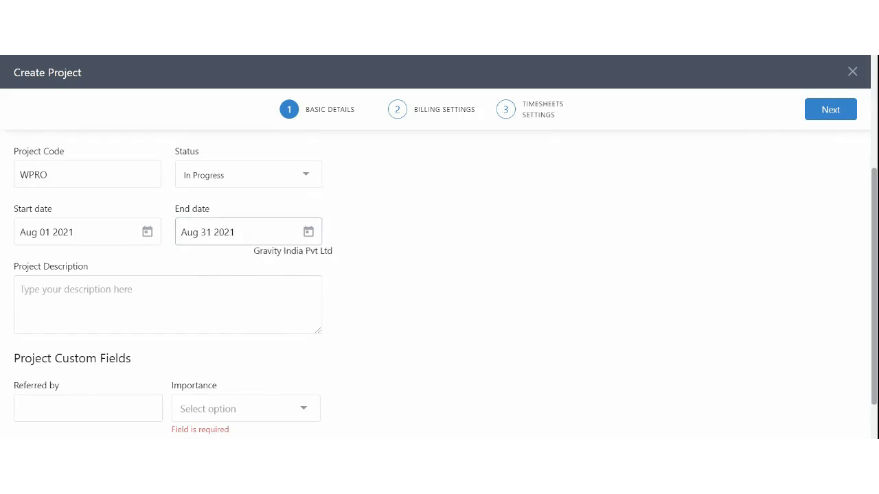
left_click_drag(236, 232, 180, 232)
left_click(243, 256)
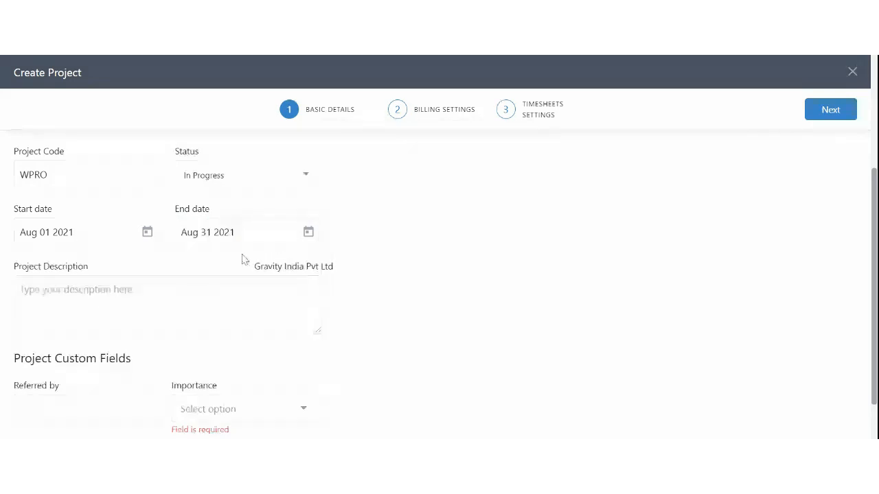
Step: Set Importance to High and continue to Billing Settings
scroll(243, 256, "down", 1)
left_click(194, 294)
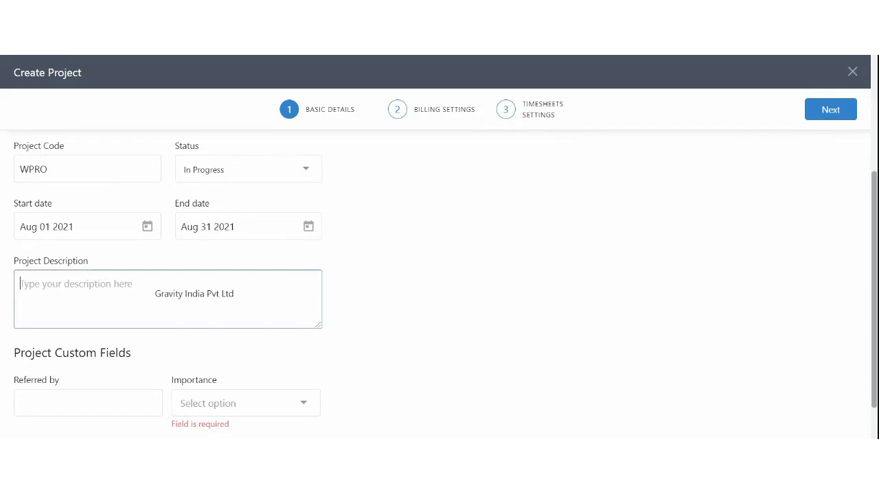
scroll(142, 289, "down", 1)
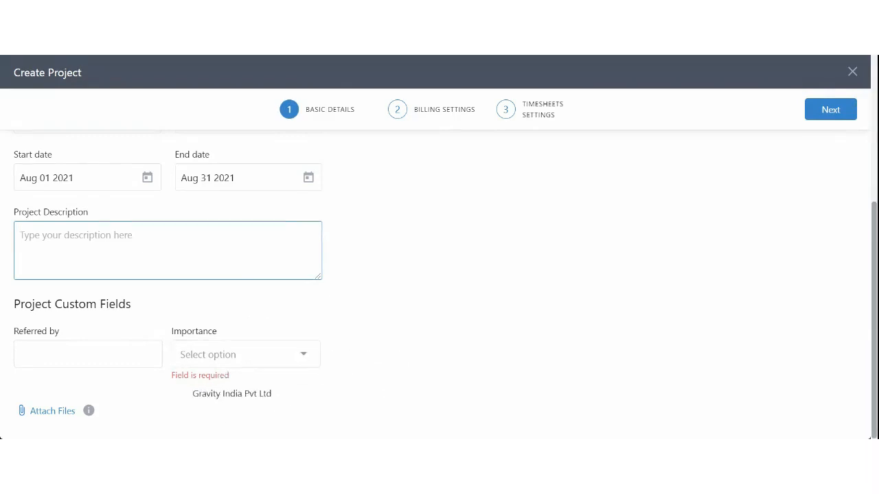
left_click(176, 381)
left_click_drag(177, 383, 242, 378)
left_click(230, 364)
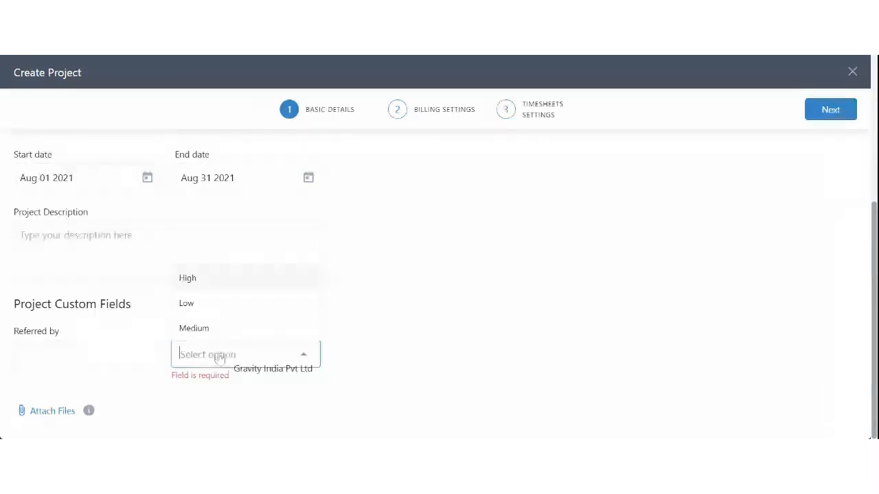
left_click(189, 278)
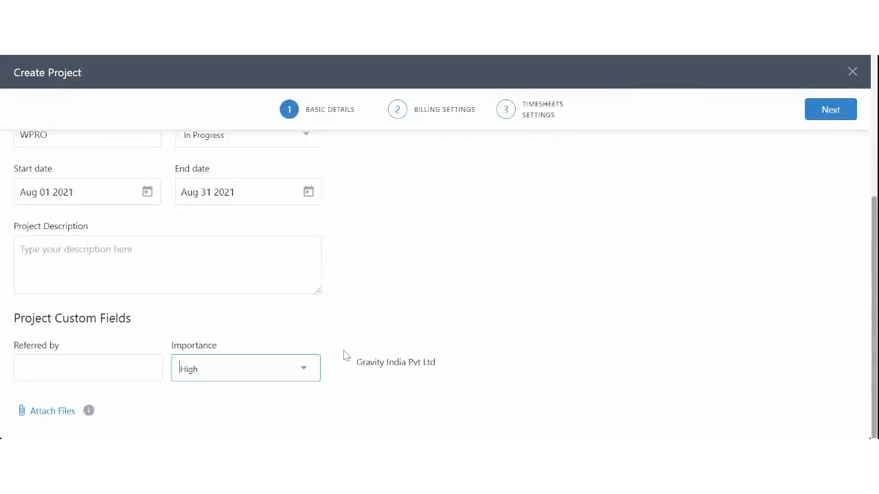
scroll(452, 353, "up", 3)
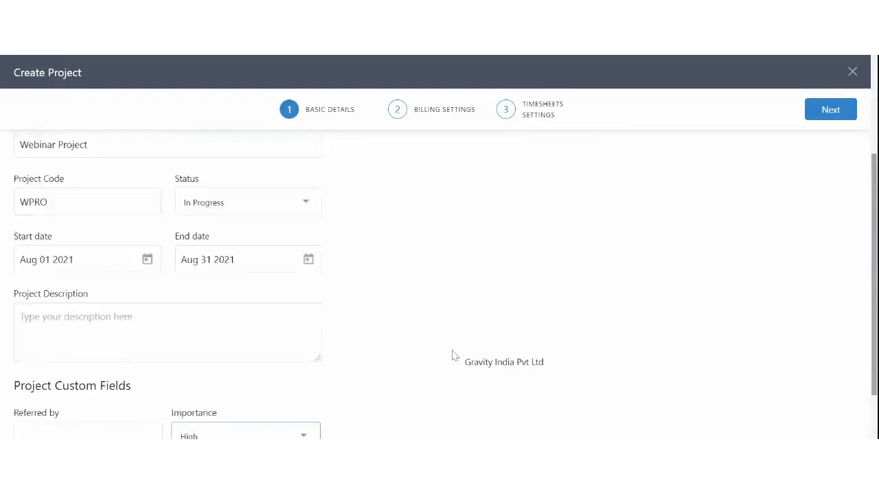
left_click(838, 109)
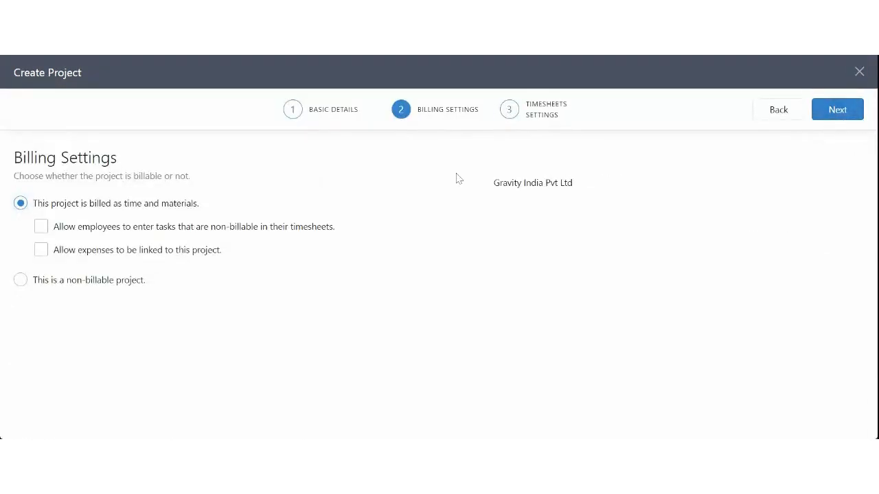
Step: Choose time-and-materials billing for the project
left_click_drag(53, 204, 200, 208)
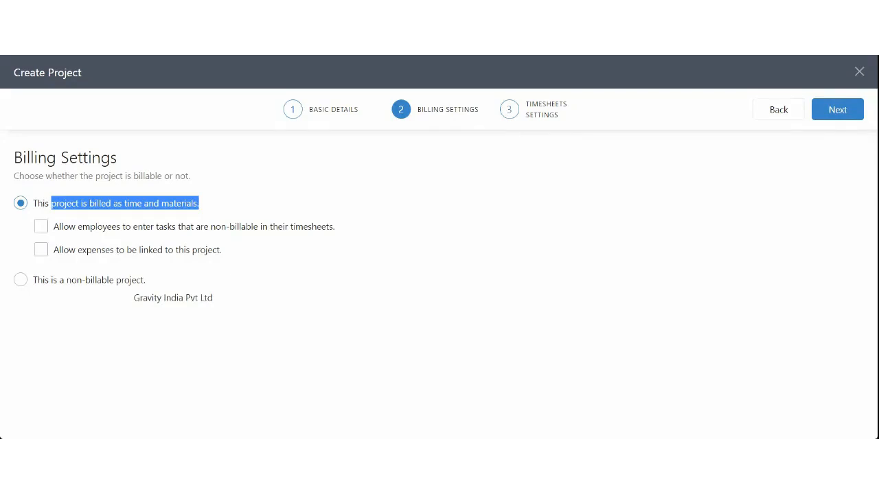
left_click(118, 281)
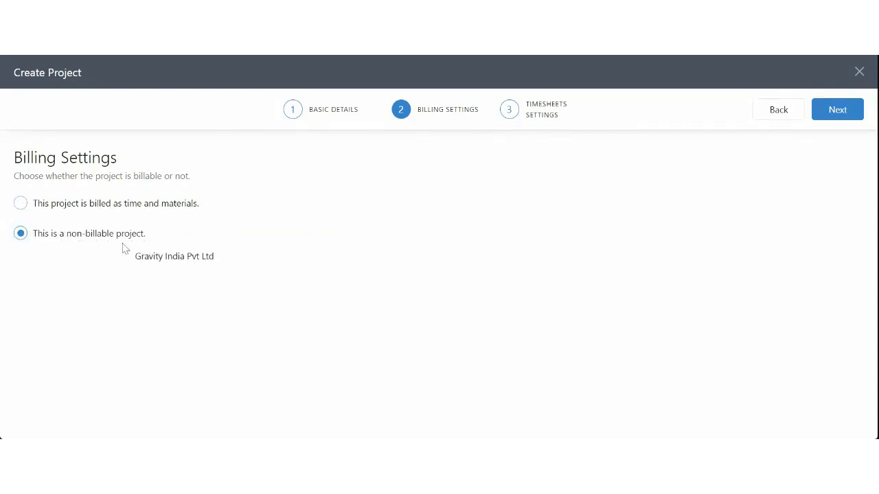
left_click(101, 210)
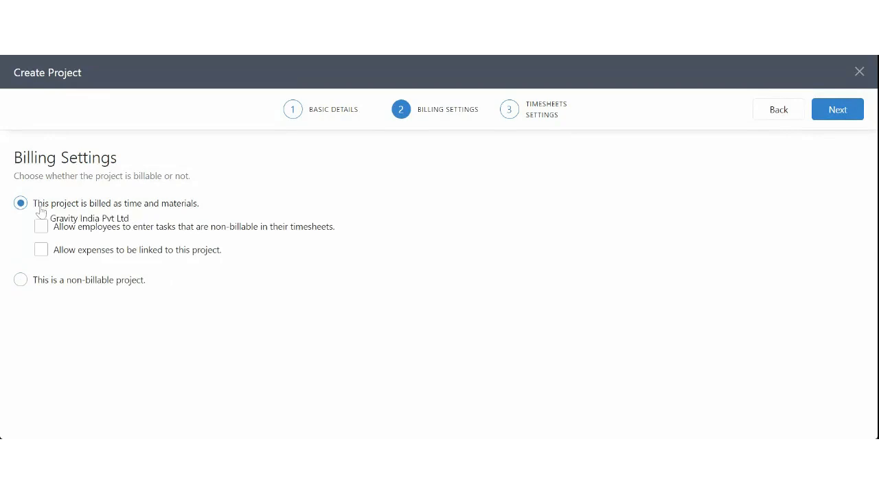
left_click_drag(38, 206, 177, 208)
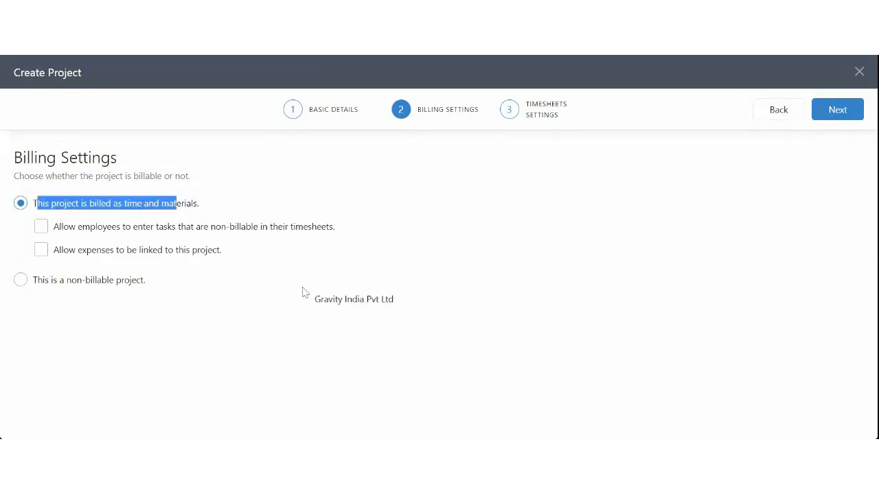
Step: Allow non-billable tasks and linked expenses, then continue to Timesheet Settings
left_click_drag(68, 229, 276, 236)
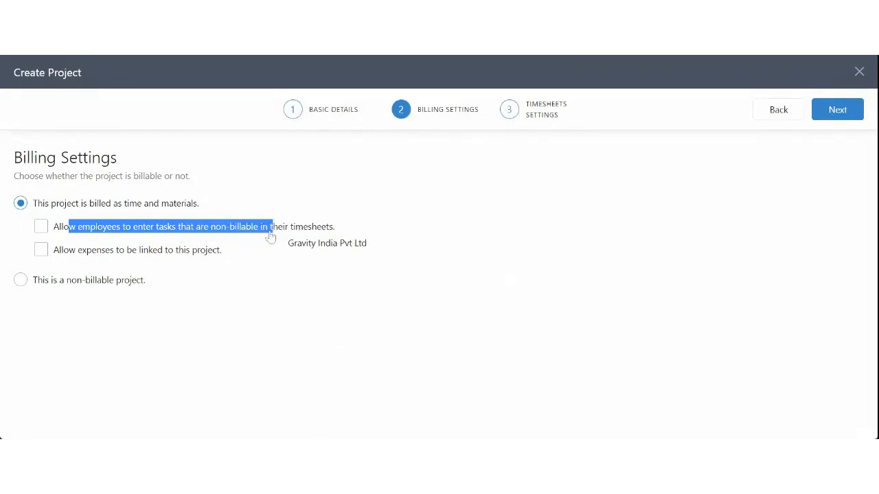
left_click(40, 229)
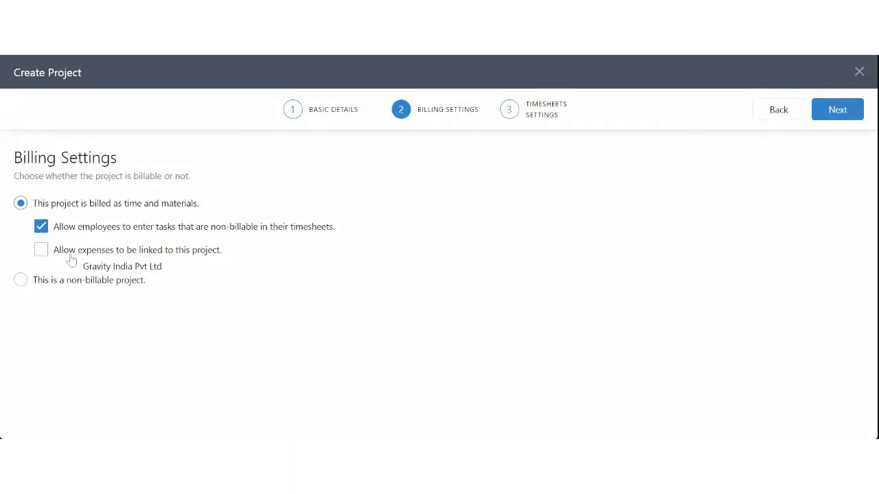
left_click_drag(70, 256, 193, 259)
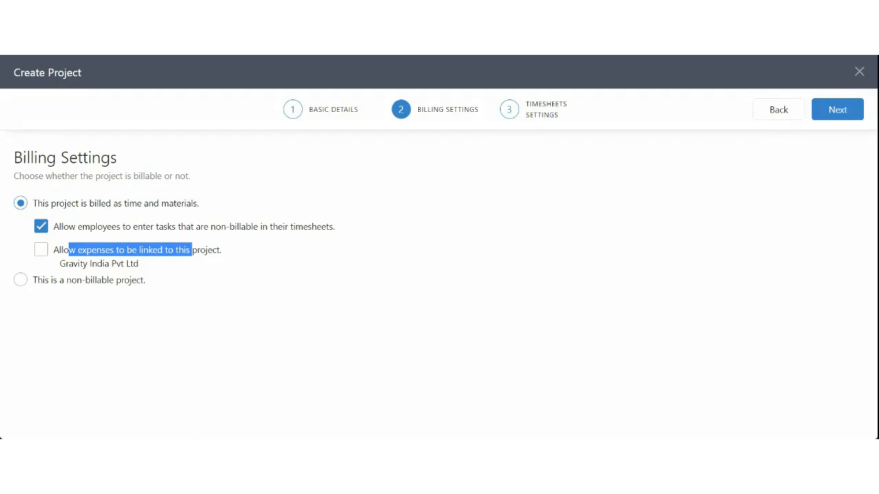
left_click(48, 257)
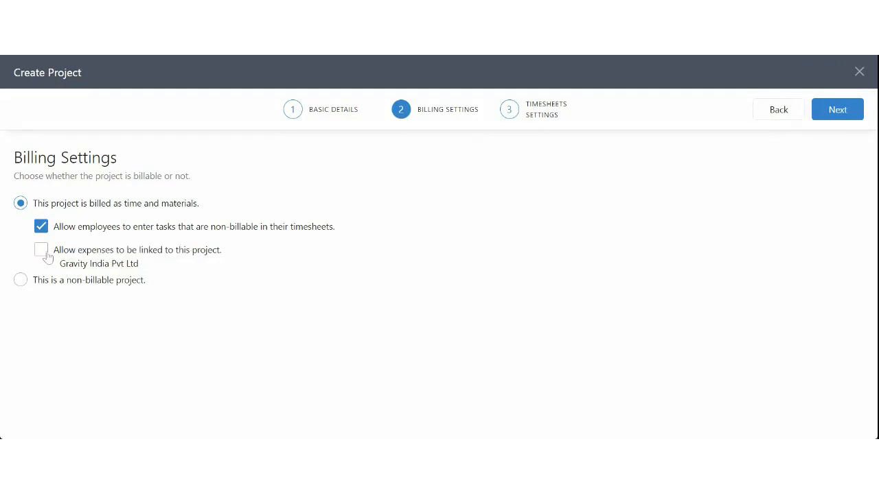
left_click(45, 253)
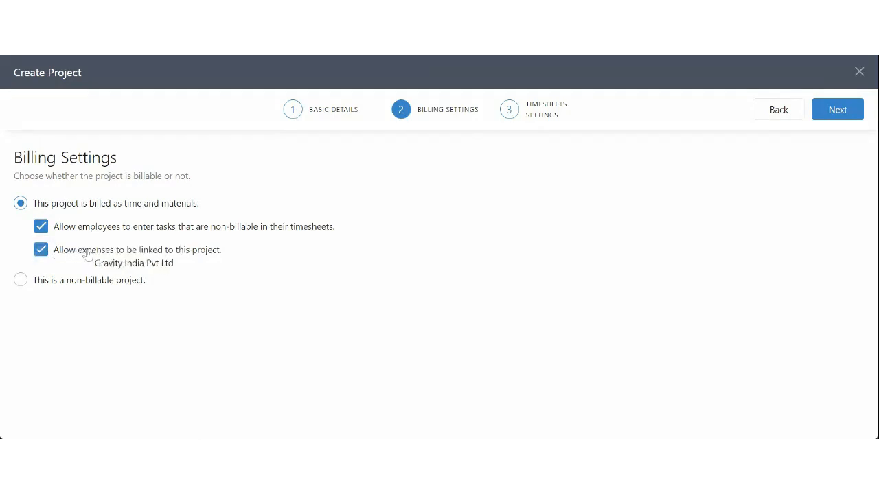
left_click_drag(83, 253, 162, 254)
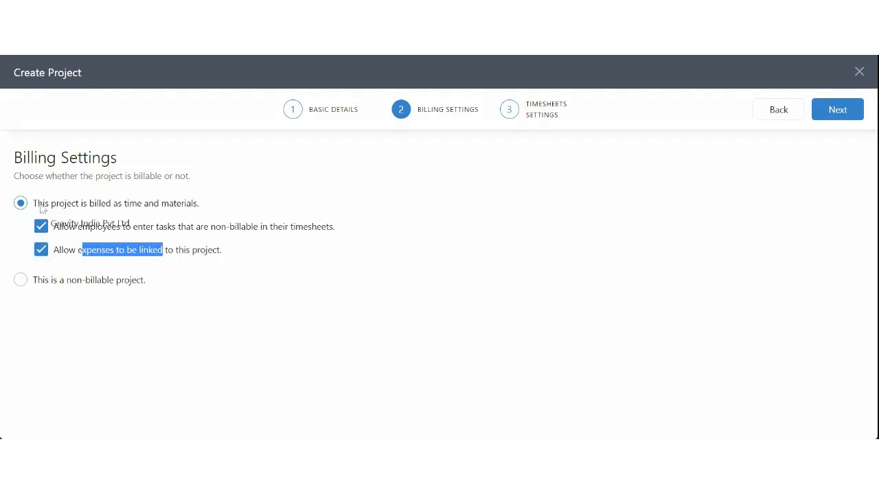
left_click(240, 261)
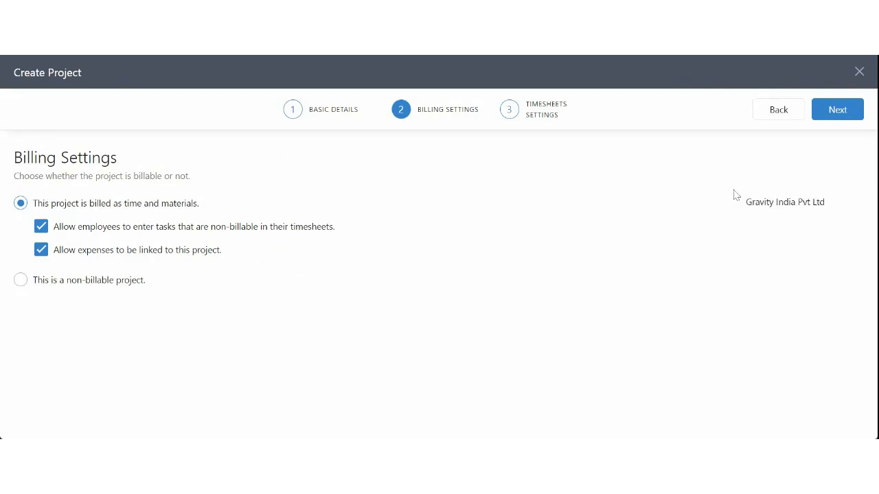
left_click(841, 117)
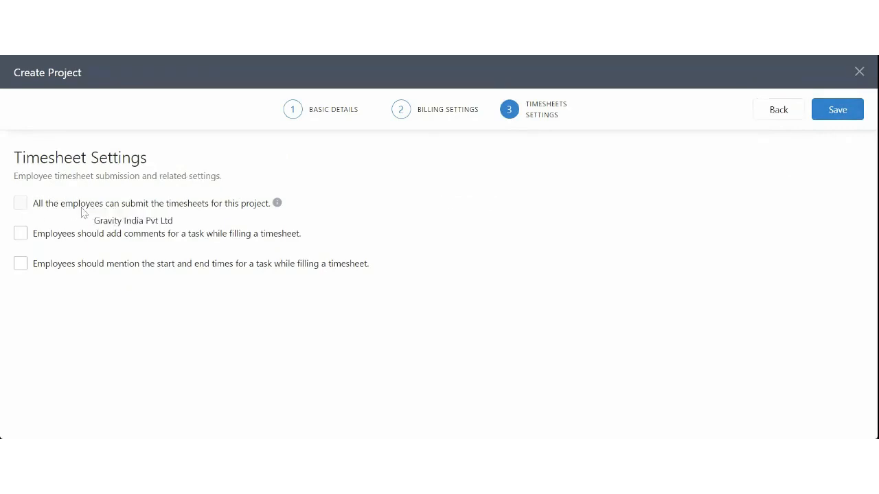
Step: Require comments on tasks in timesheets
left_click_drag(54, 204, 273, 210)
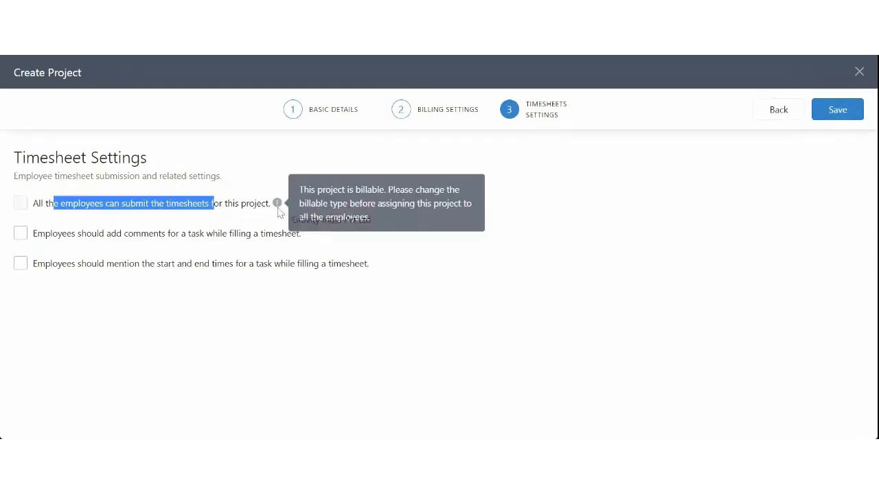
left_click(145, 314)
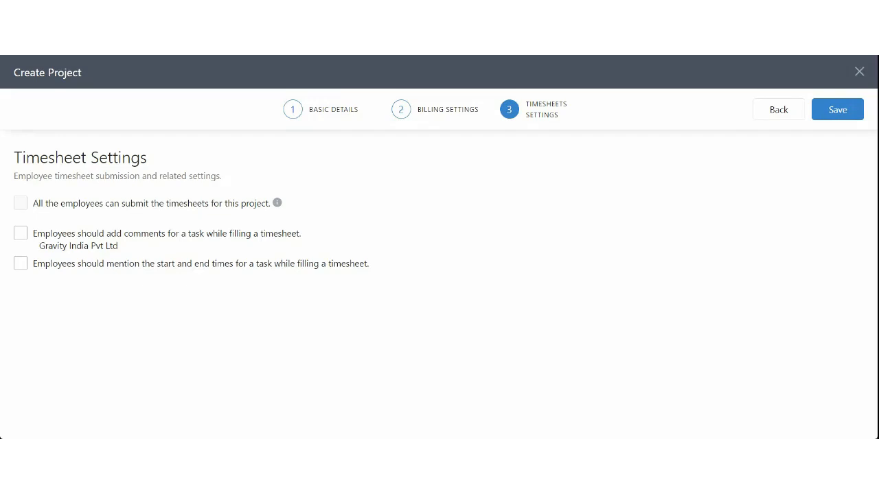
left_click(61, 237)
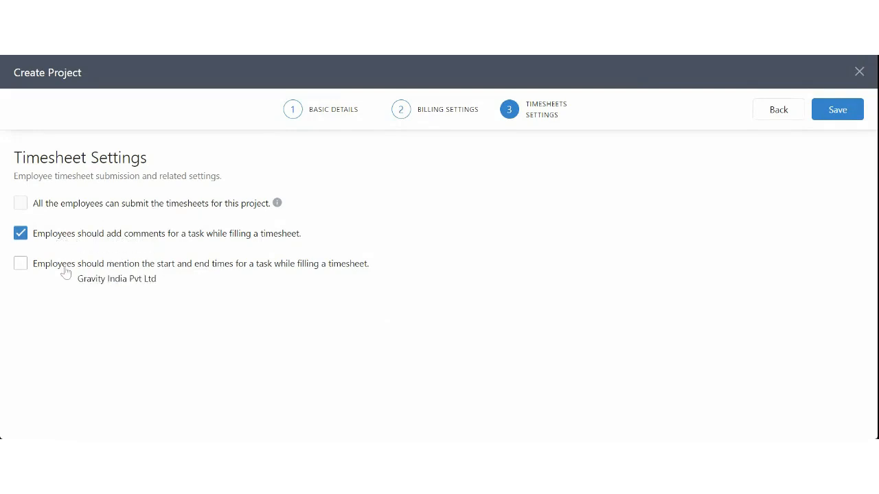
Step: Require task start and end times and turn on the task-tracking timer
left_click_drag(64, 268, 325, 267)
left_click(151, 270)
left_click(122, 269)
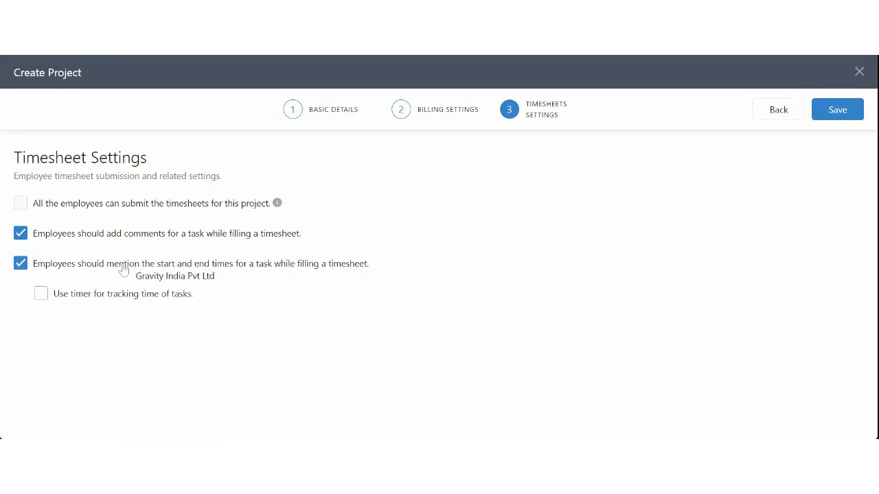
left_click(122, 269)
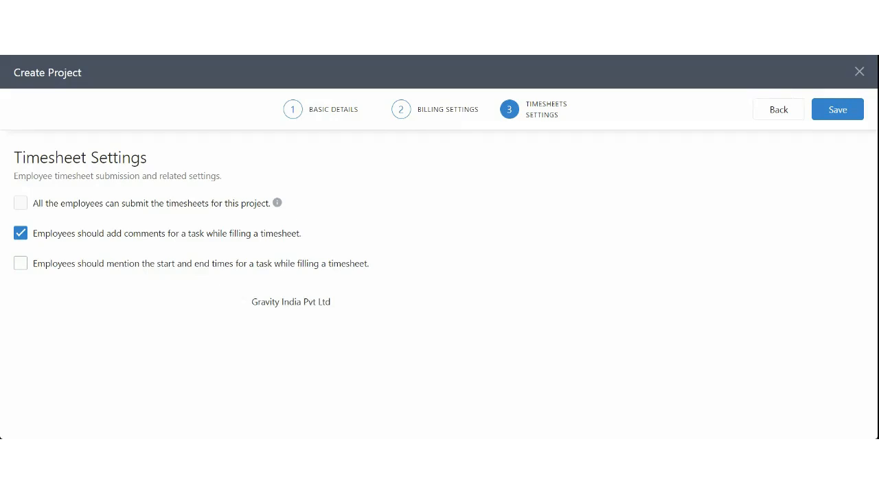
left_click(207, 270)
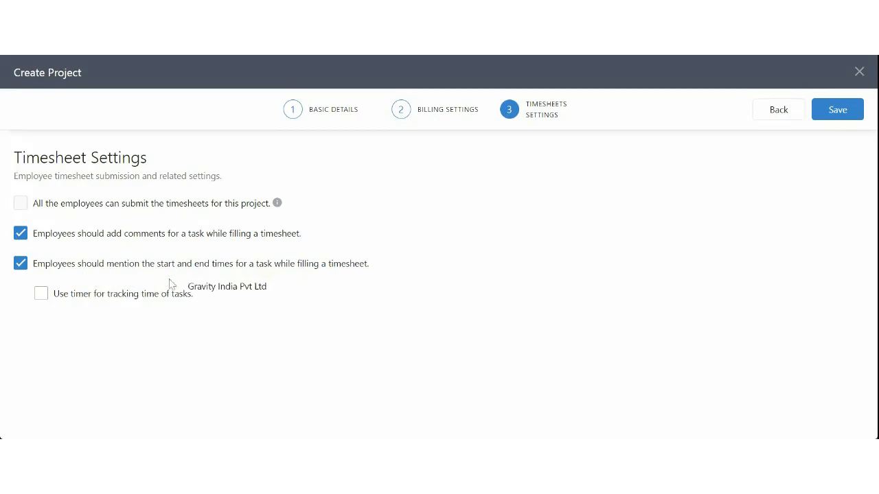
left_click_drag(62, 295, 200, 301)
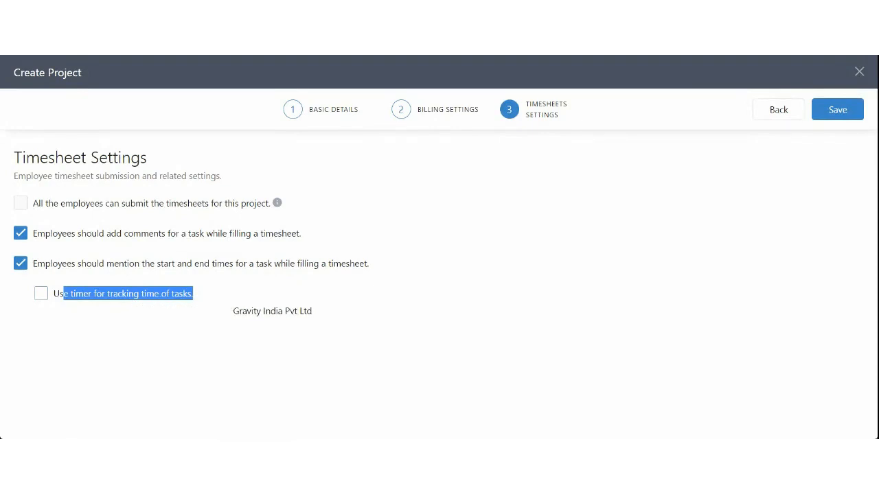
left_click(41, 293)
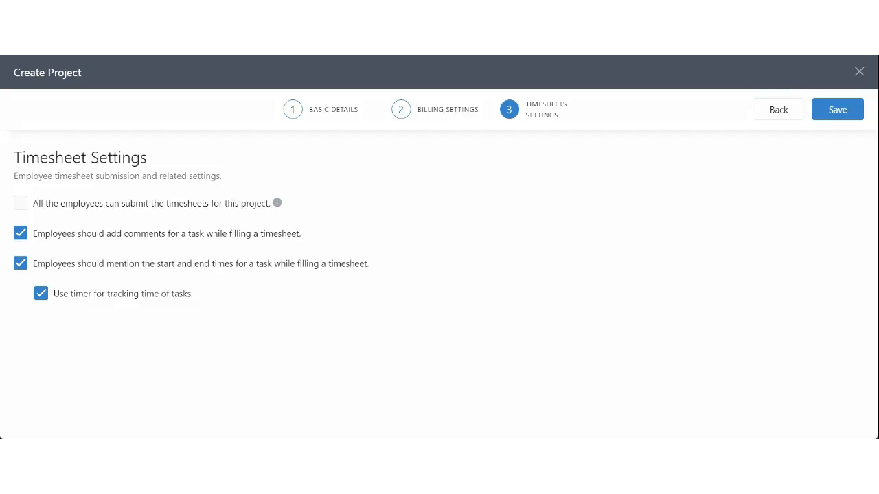
Step: Save the Webinar Project and find it In Progress in Webinar Client's project list
left_click(838, 113)
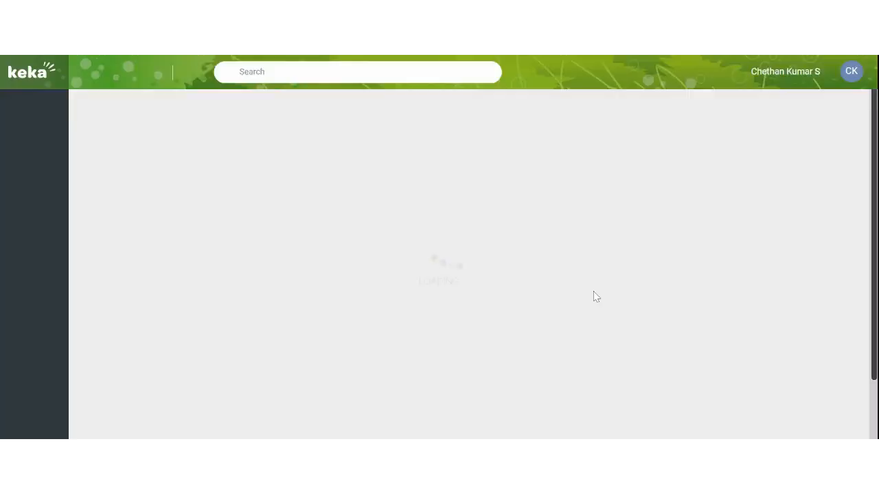
scroll(490, 298, "down", 1)
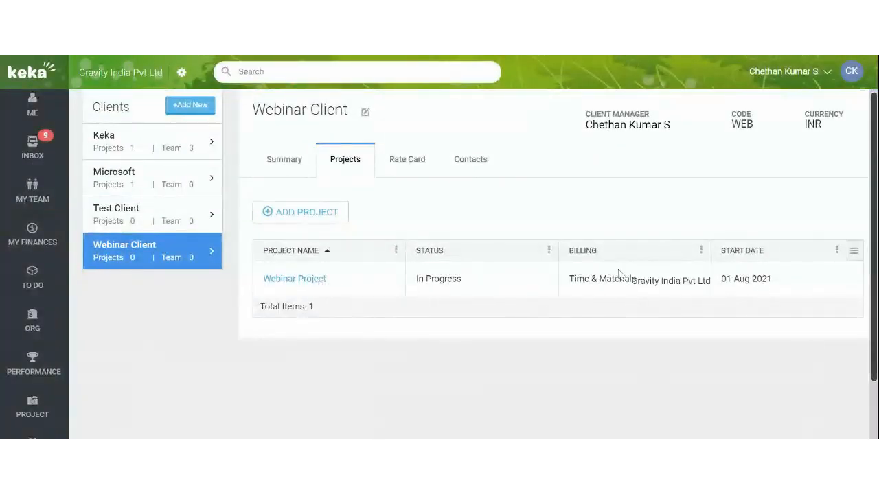
Step: Open Webinar Project and scroll through its Summary hours, health and revenue charts
left_click(302, 281)
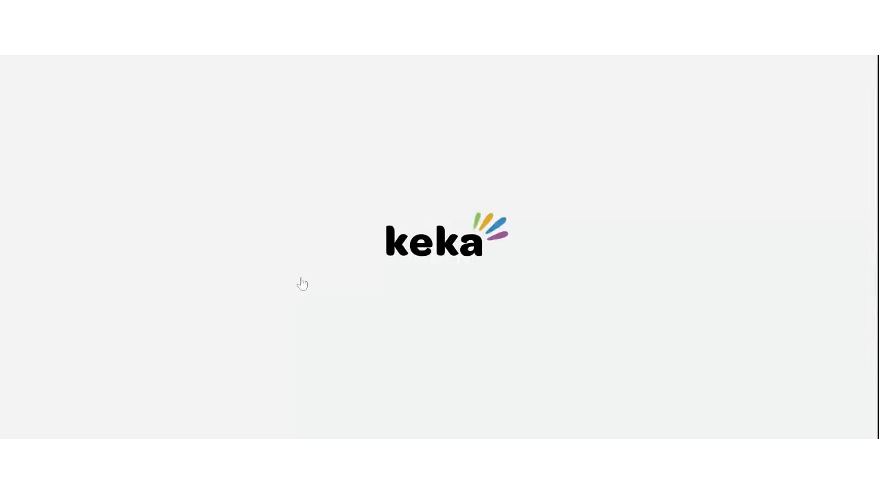
scroll(301, 282, "down", 1)
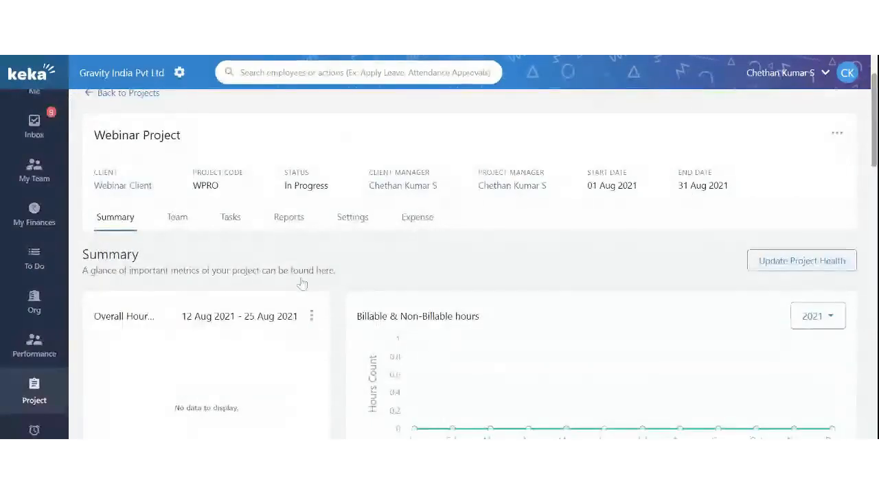
scroll(480, 302, "up", 1)
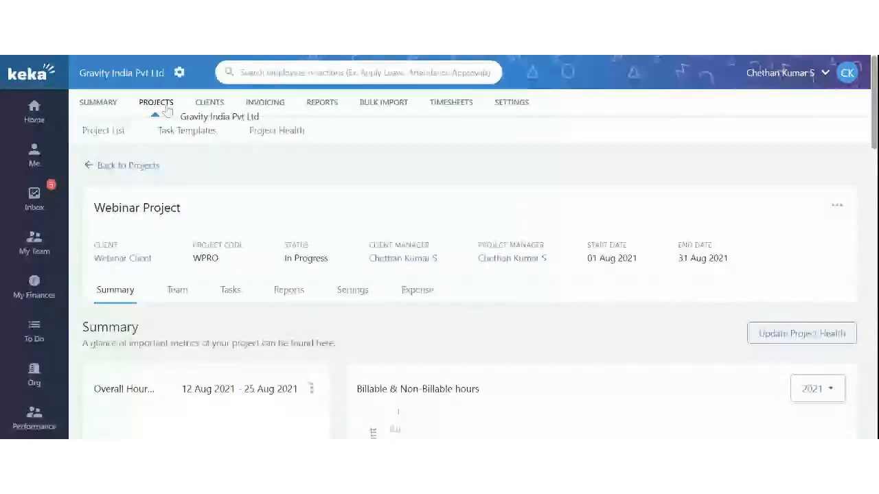
scroll(274, 212, "down", 1)
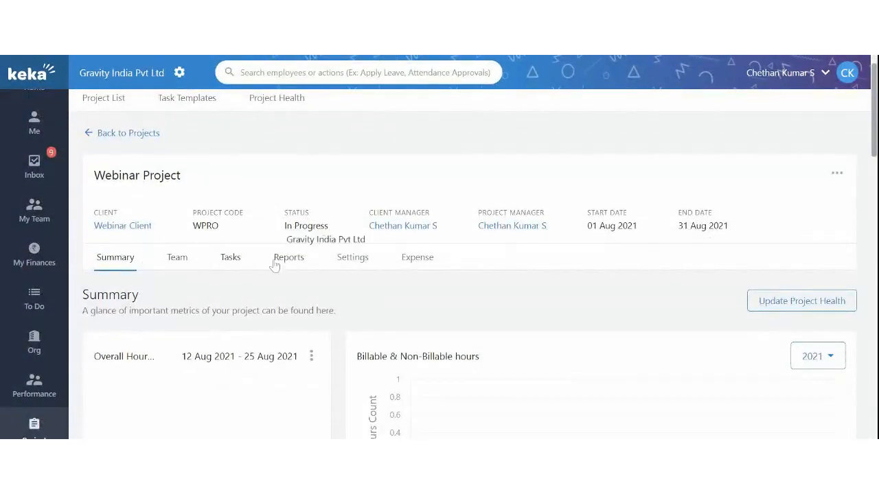
scroll(369, 275, "down", 5)
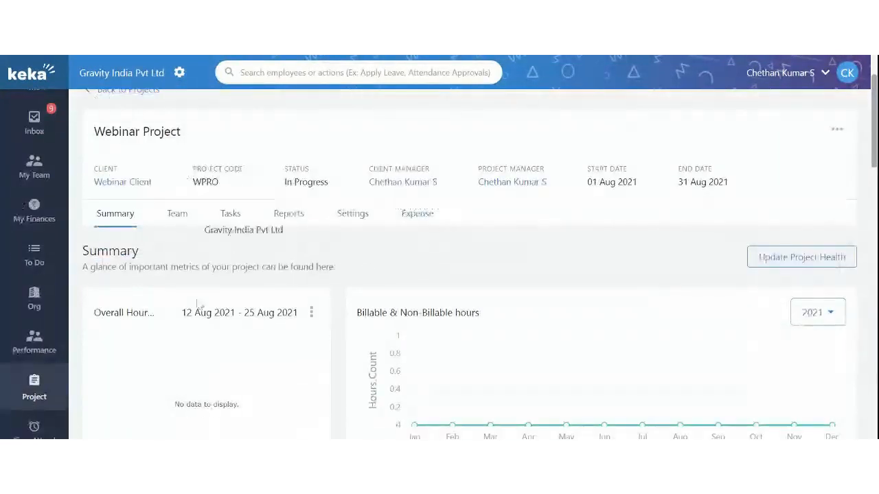
scroll(212, 318, "up", 3)
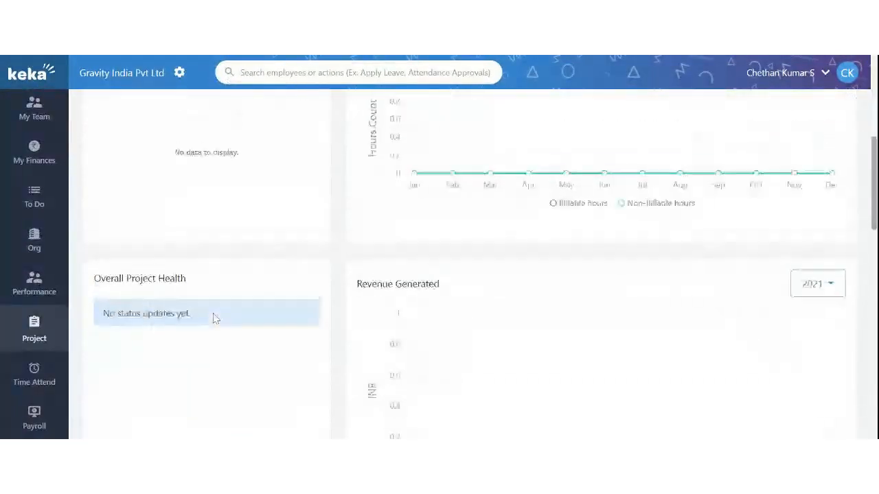
scroll(439, 268, "up", 1)
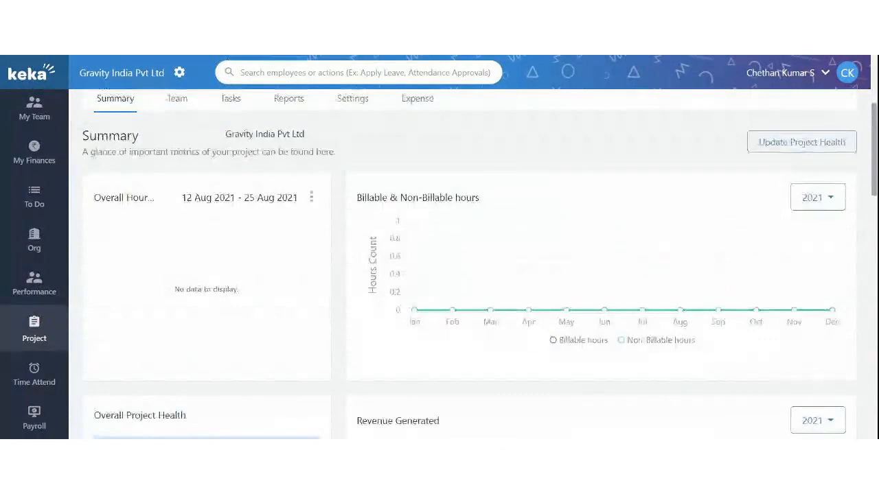
scroll(192, 147, "up", 1)
Step: On the Team tab, start a resource row and pick an employee from the search
left_click(183, 140)
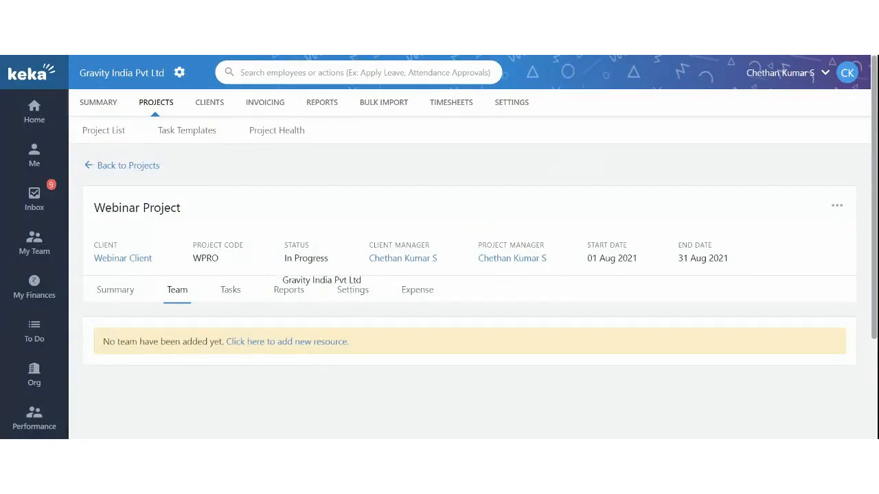
scroll(261, 304, "down", 1)
left_click(261, 305)
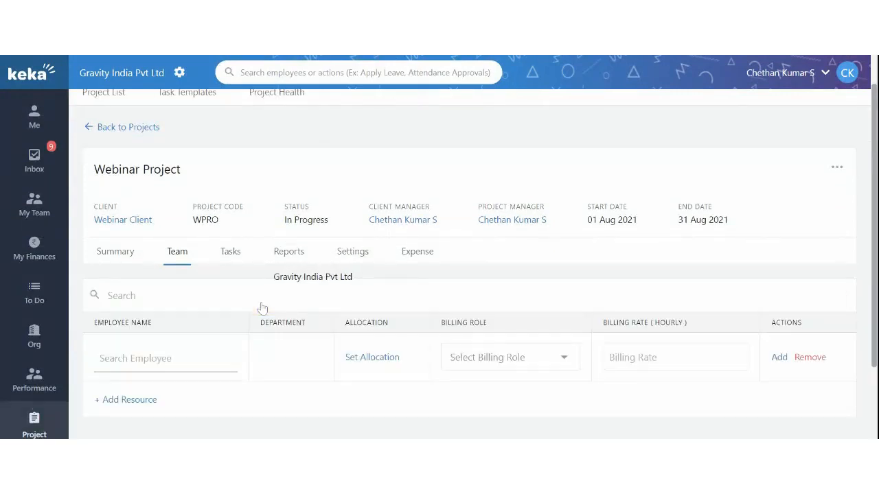
scroll(261, 307, "down", 1)
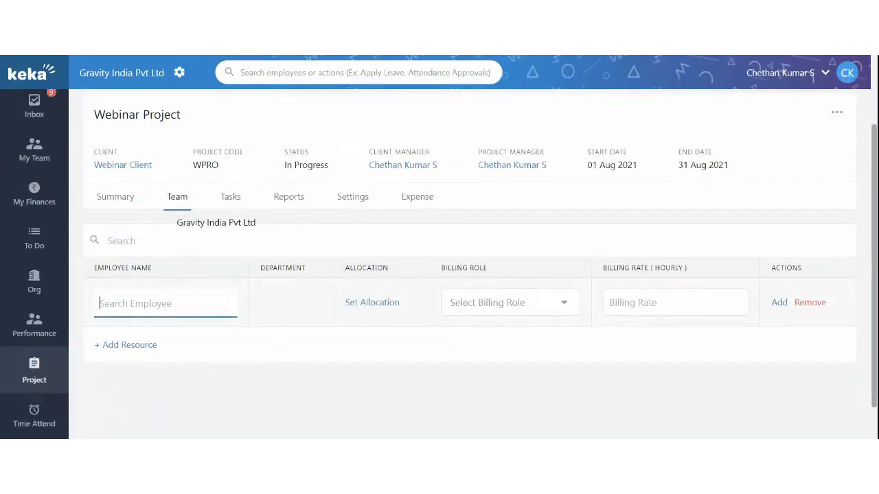
type("prane")
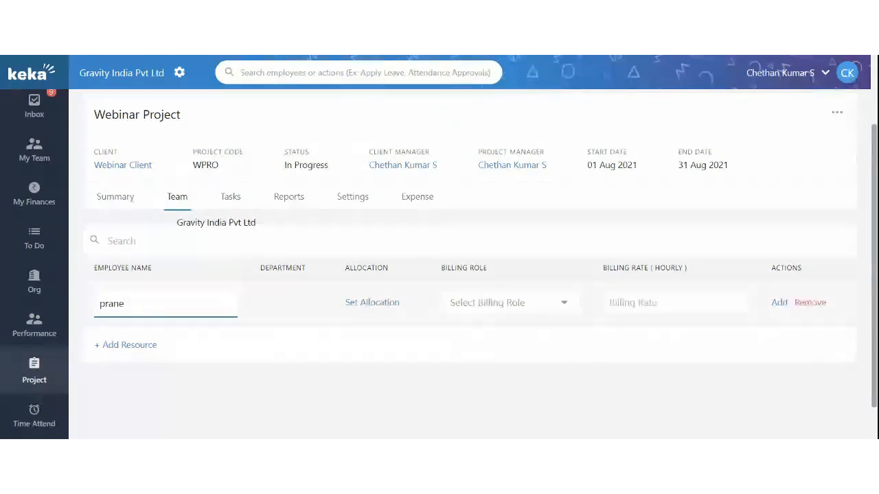
left_click(175, 337)
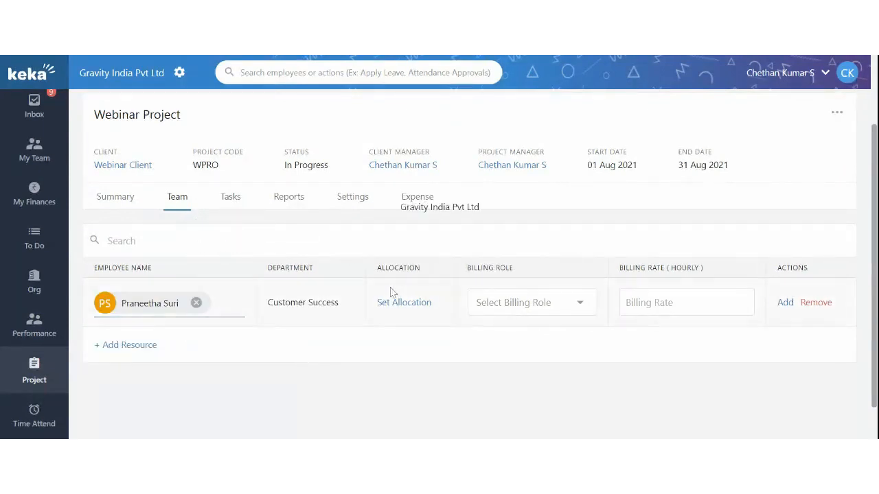
Step: Set the trial resource's allocation from August 1 to August 31
left_click(409, 303)
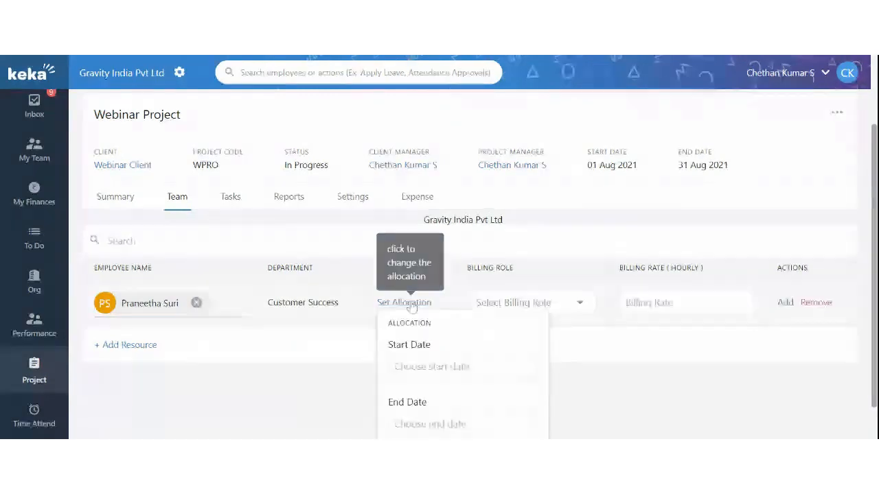
scroll(303, 363, "down", 1)
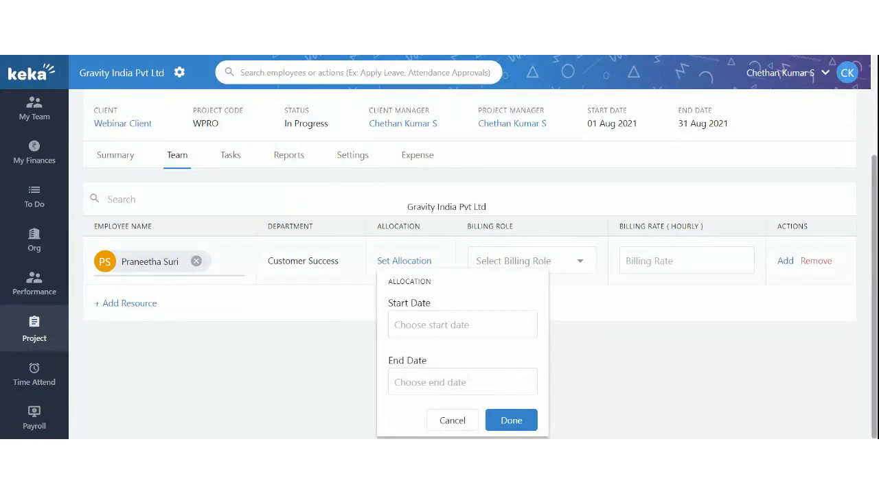
left_click(439, 324)
left_click(387, 173)
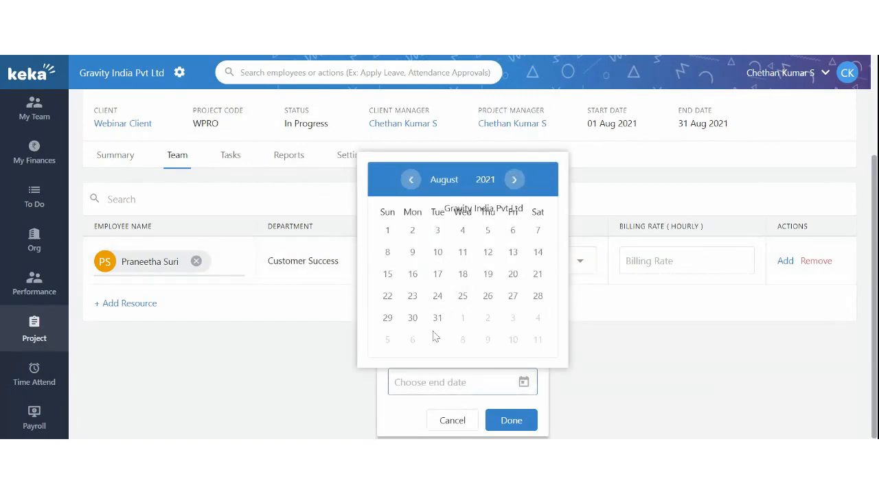
left_click(438, 318)
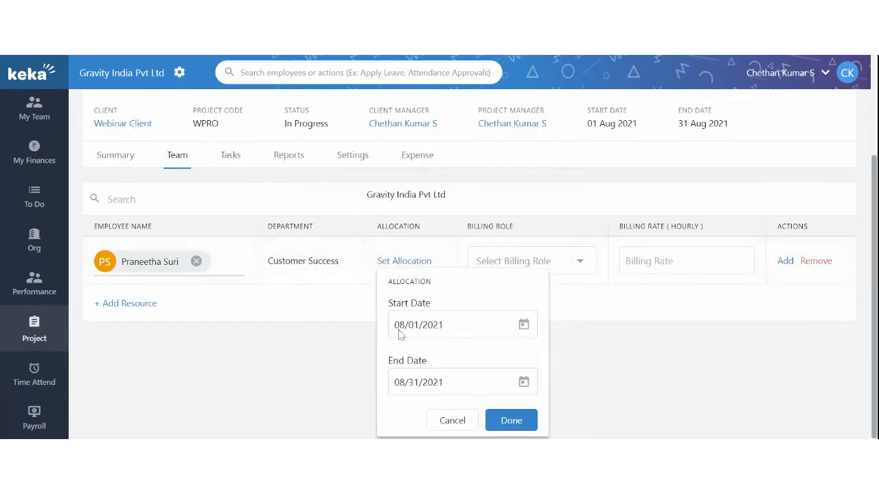
left_click(510, 421)
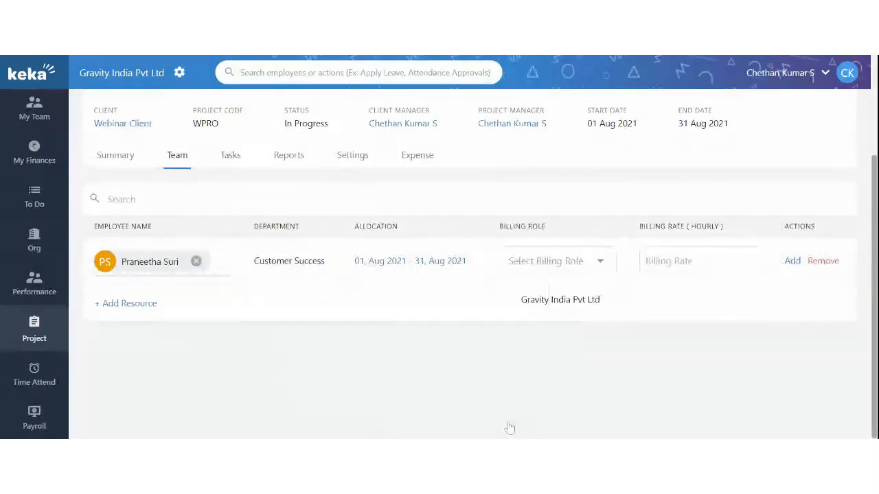
Step: Try creating a new billing role, then remove the incomplete resource row
left_click(565, 263)
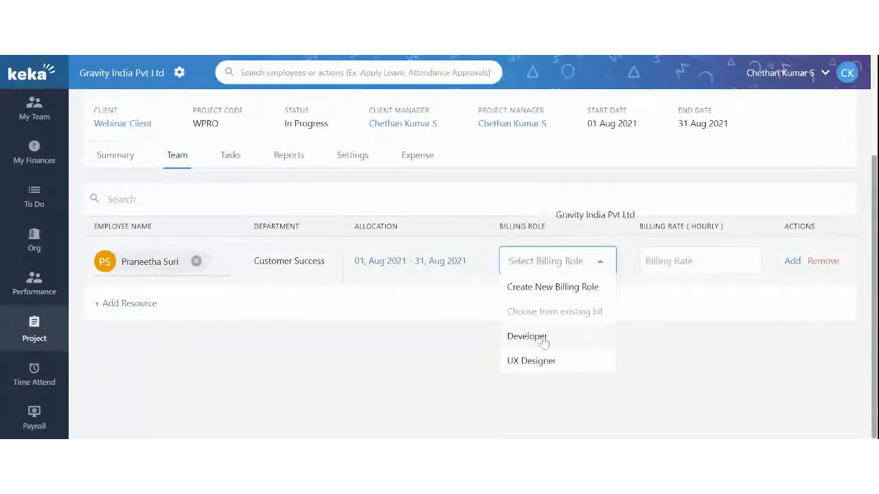
left_click(538, 288)
left_click(530, 265)
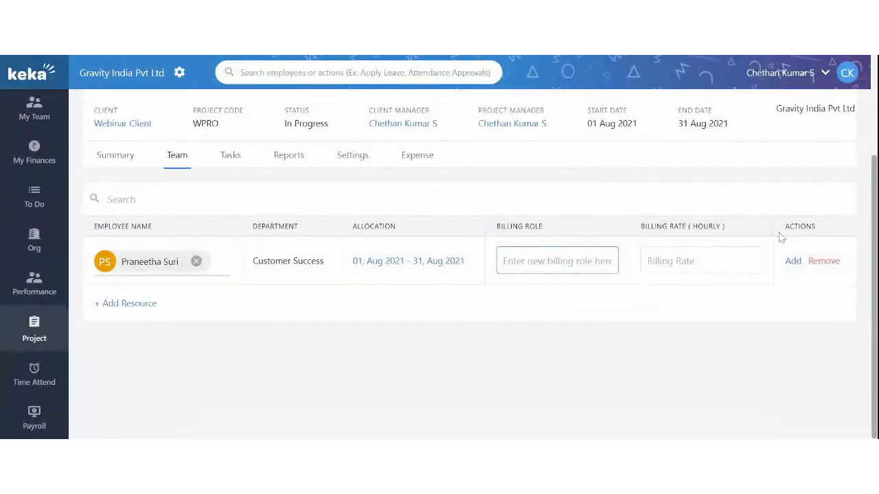
left_click(817, 262)
left_click(821, 267)
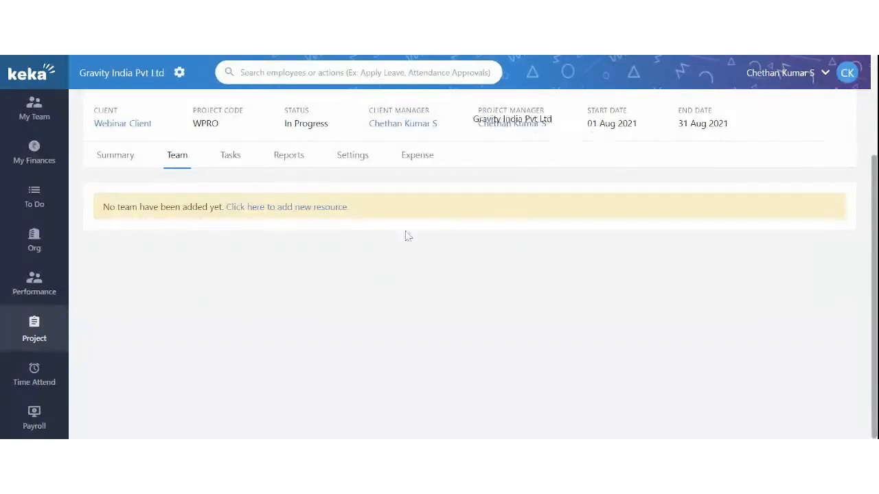
Step: Start a fresh resource row and select the Customer Success employee
left_click(281, 205)
left_click(151, 265)
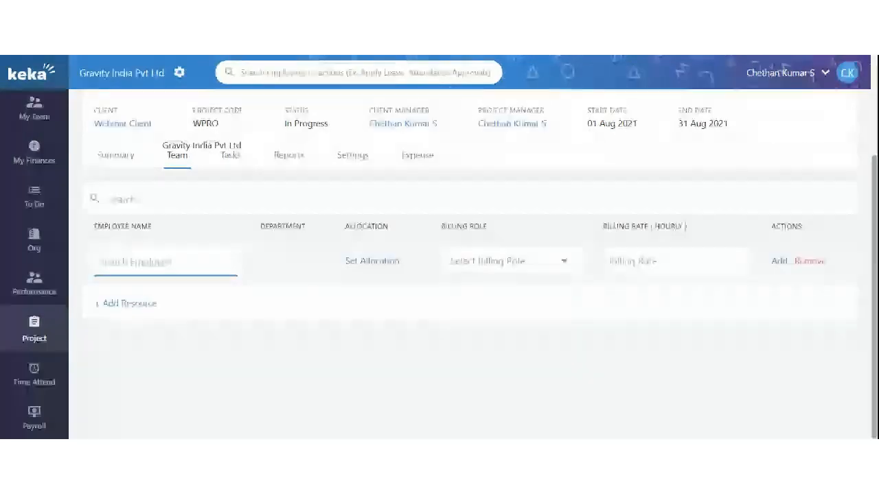
type("pranee")
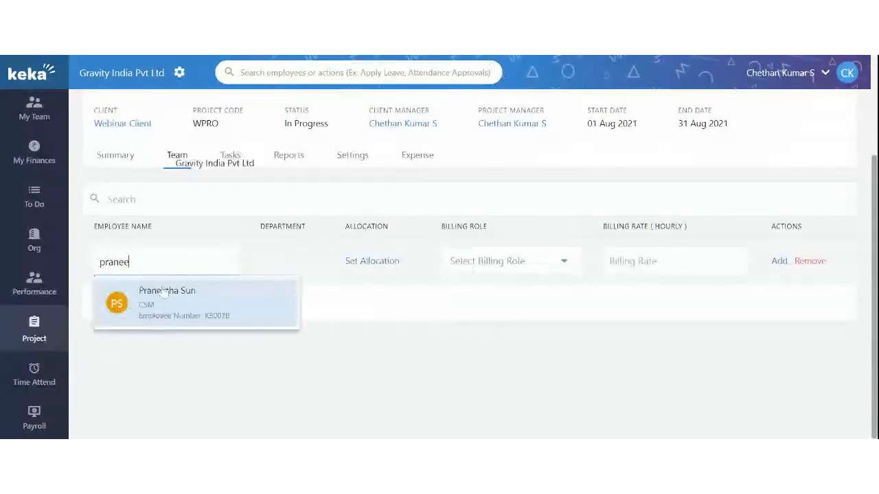
left_click(166, 297)
Step: Allocate the employee Aug 1–31, 2021 as Developer at 3000 per hour and save
left_click(406, 263)
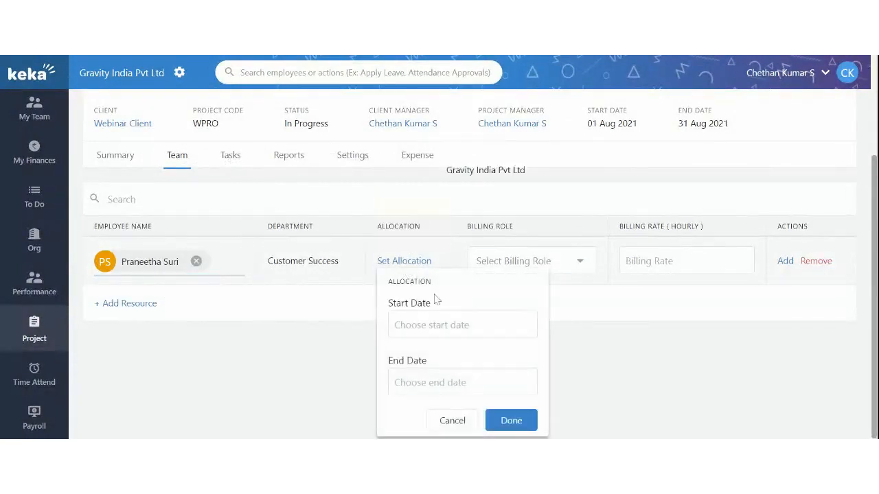
left_click(462, 325)
left_click(387, 173)
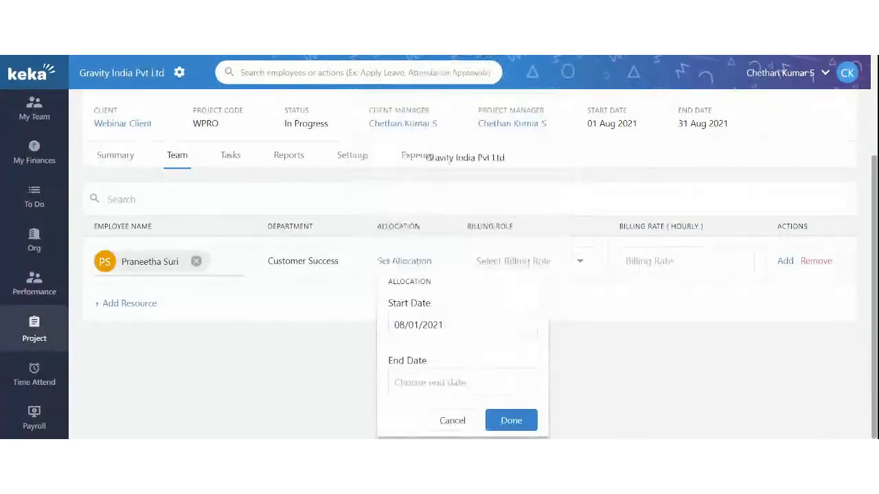
left_click(462, 383)
left_click(437, 319)
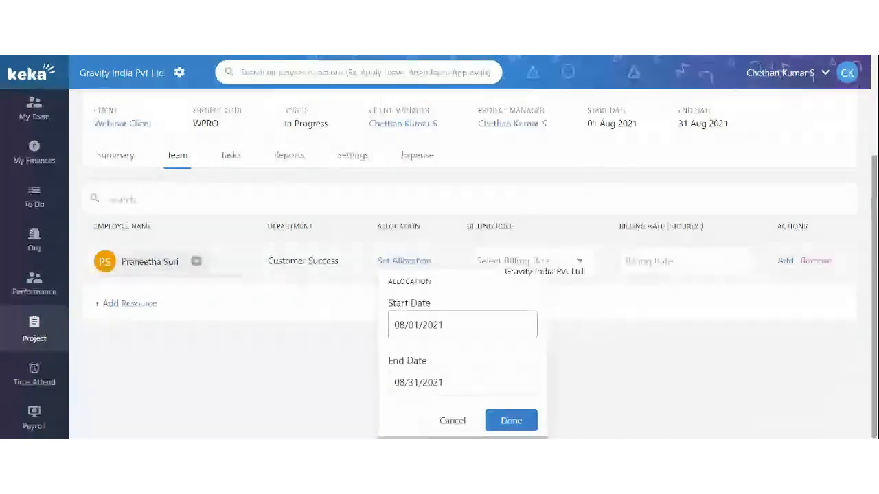
left_click(512, 421)
left_click(543, 271)
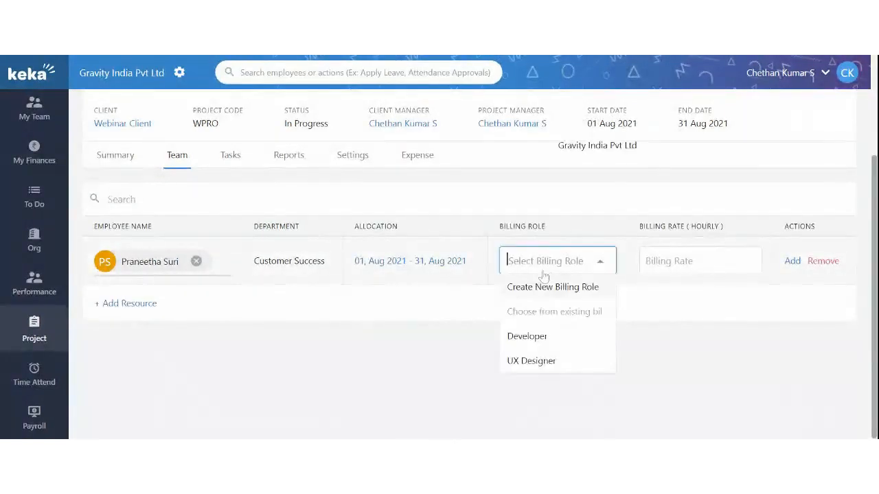
left_click(529, 336)
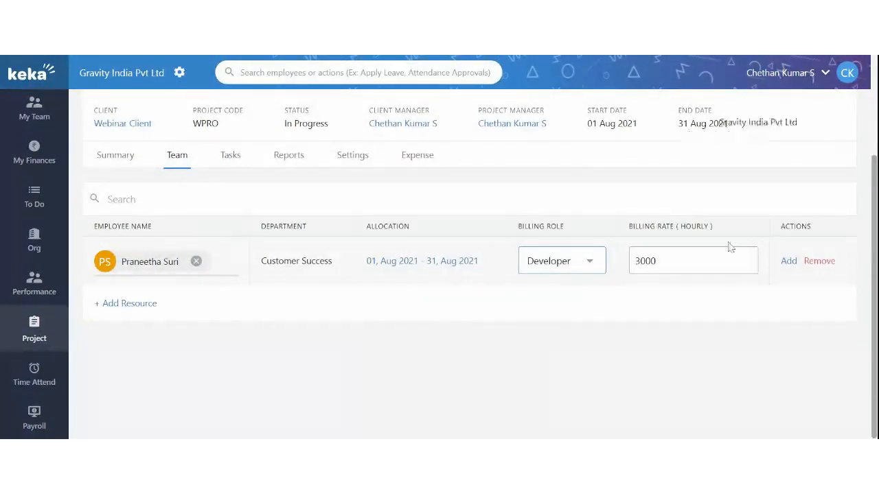
left_click(788, 262)
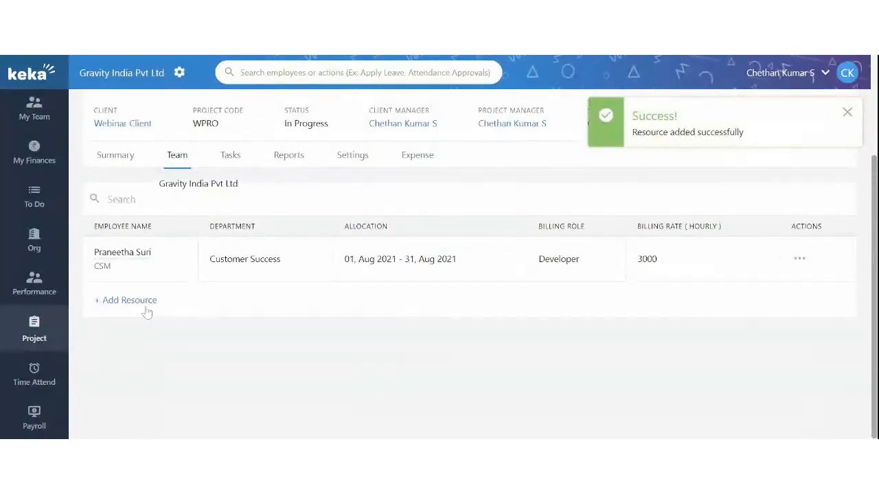
Step: Open the Tasks tab, scroll through the phases, and add a blank Aug 01–31, 2021 task row
left_click(237, 164)
scroll(309, 323, "down", 1)
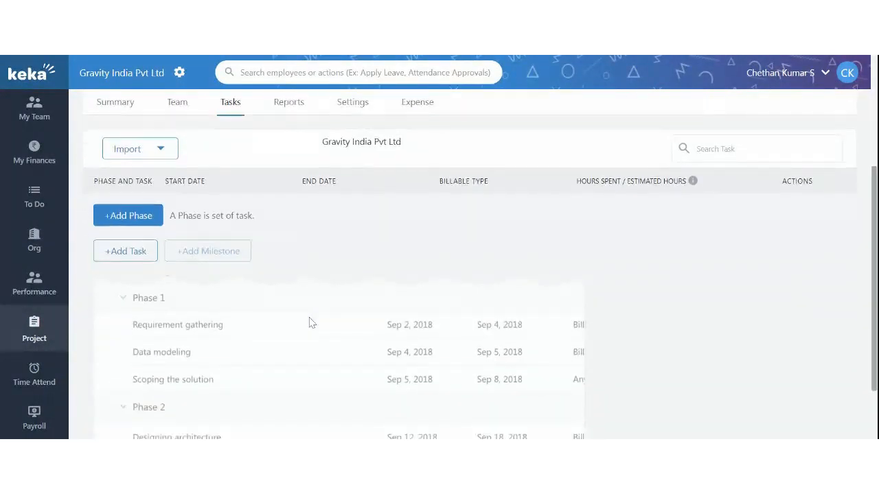
scroll(310, 324, "down", 2)
scroll(279, 334, "up", 4)
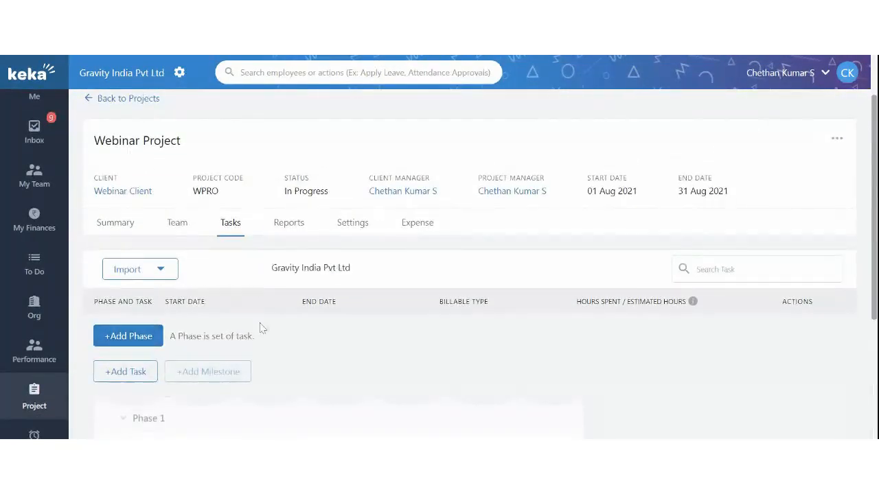
scroll(118, 333, "down", 1)
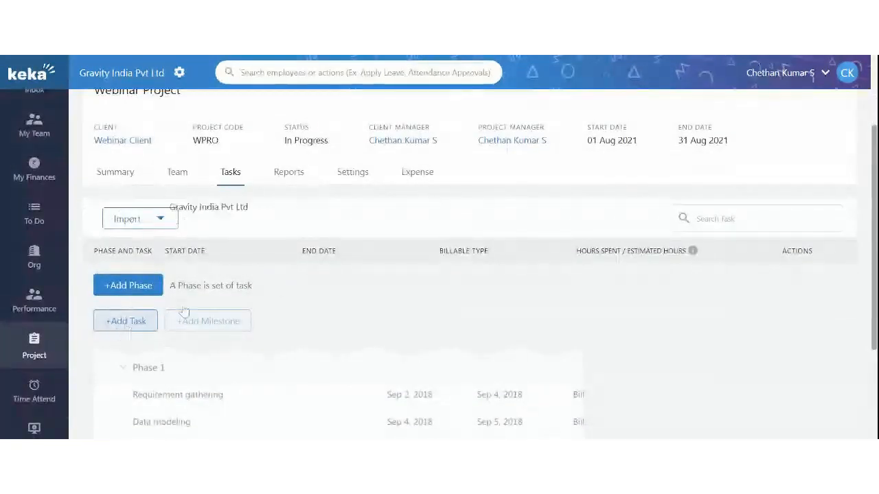
scroll(279, 289, "up", 3)
scroll(280, 288, "down", 3)
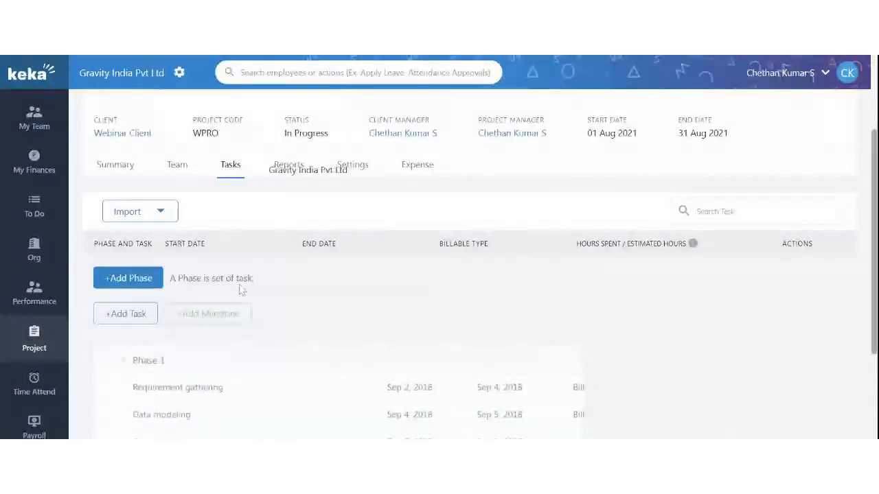
left_click(122, 316)
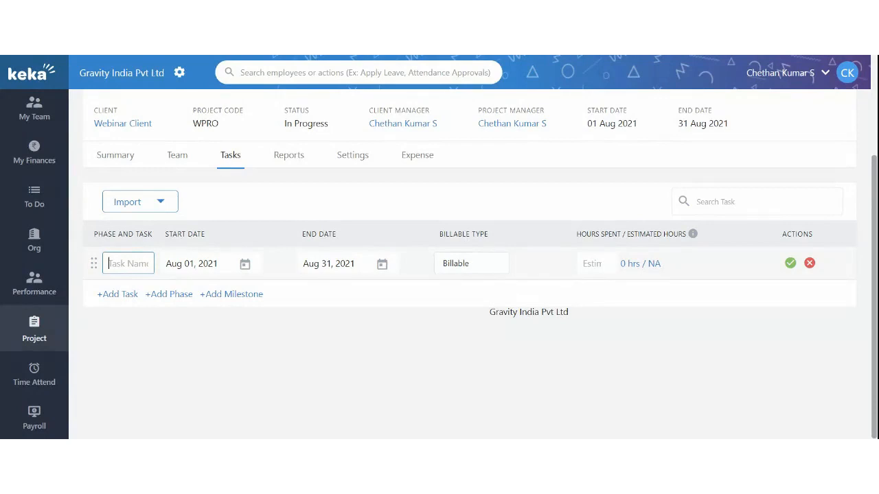
Step: Save the Billable task 'First Webinar' for Aug 01–31, 2021 with a 1-hour estimate
left_click(439, 364)
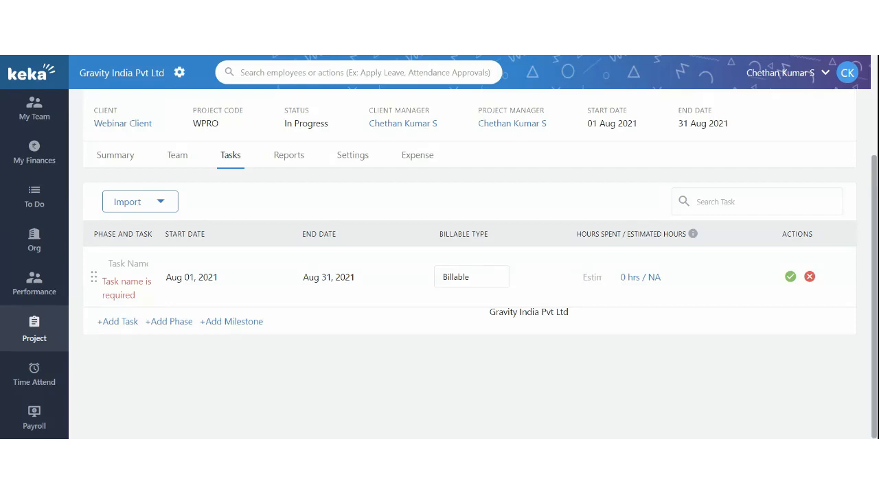
left_click(128, 264)
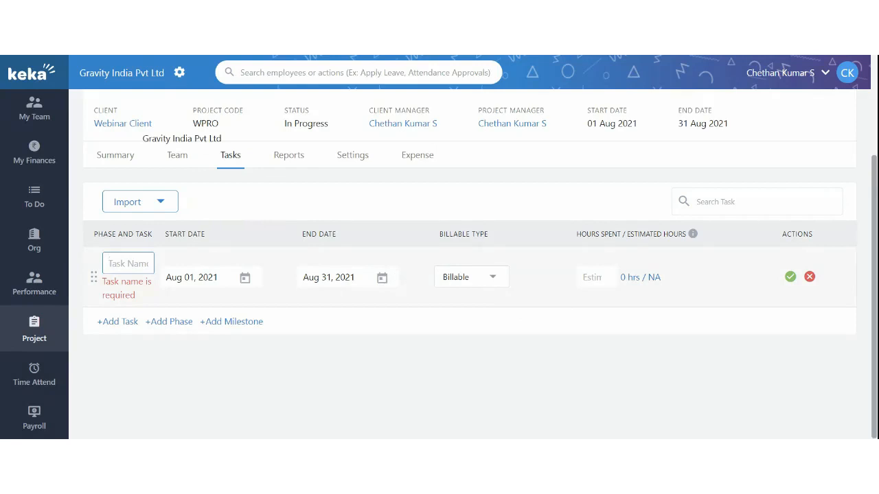
type("First")
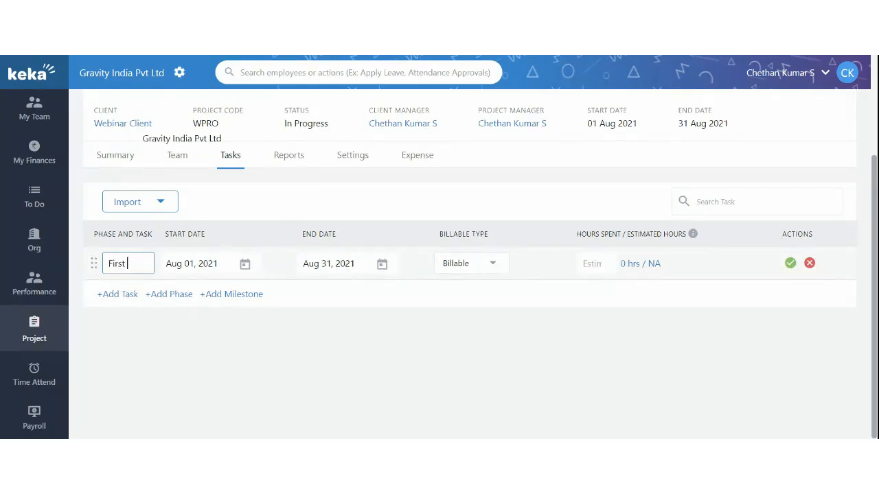
type(" Webinar")
left_click(228, 311)
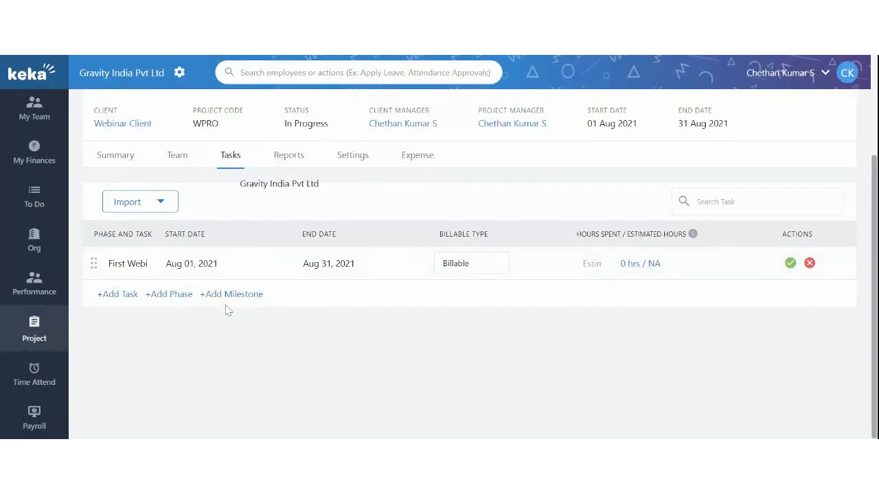
left_click(462, 273)
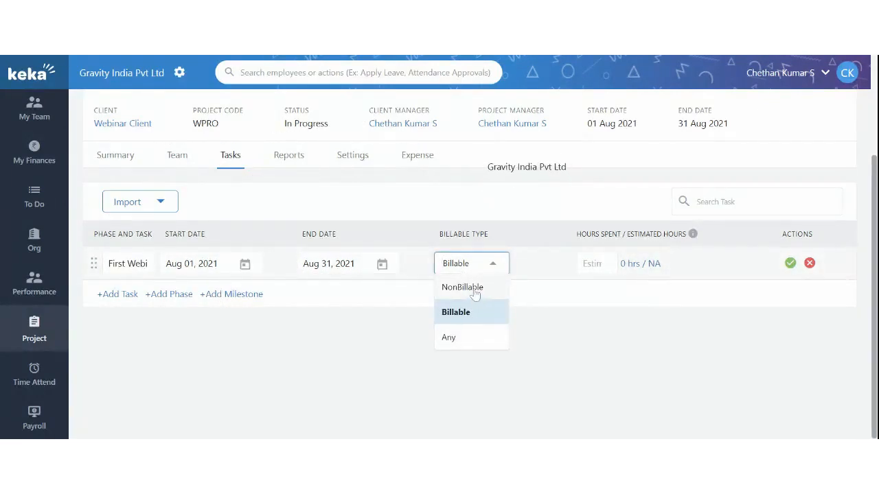
left_click(414, 298)
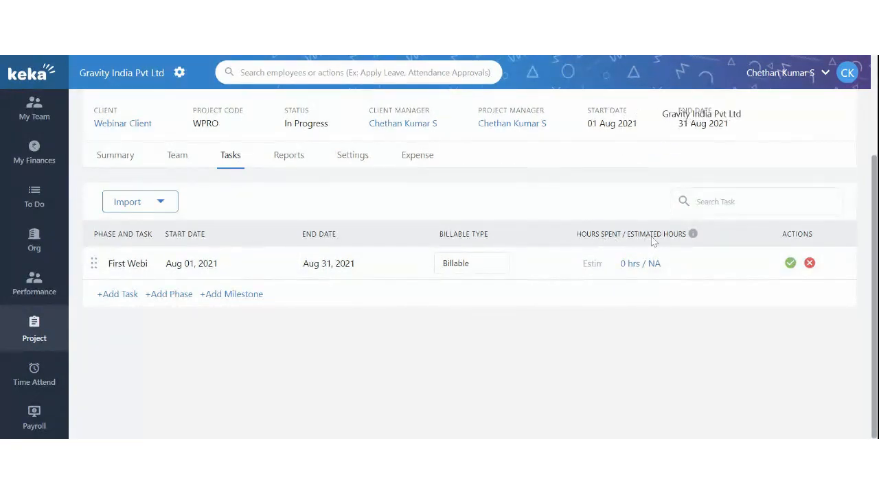
left_click_drag(652, 237, 688, 240)
left_click(596, 265)
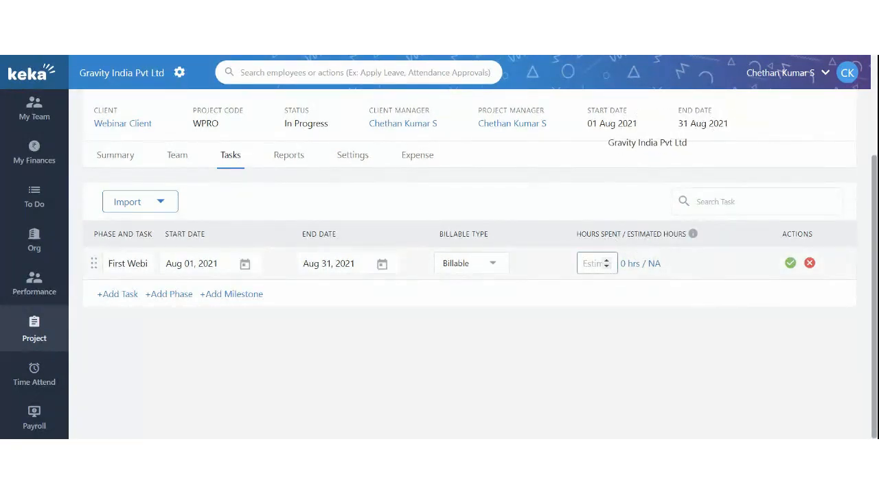
type("1")
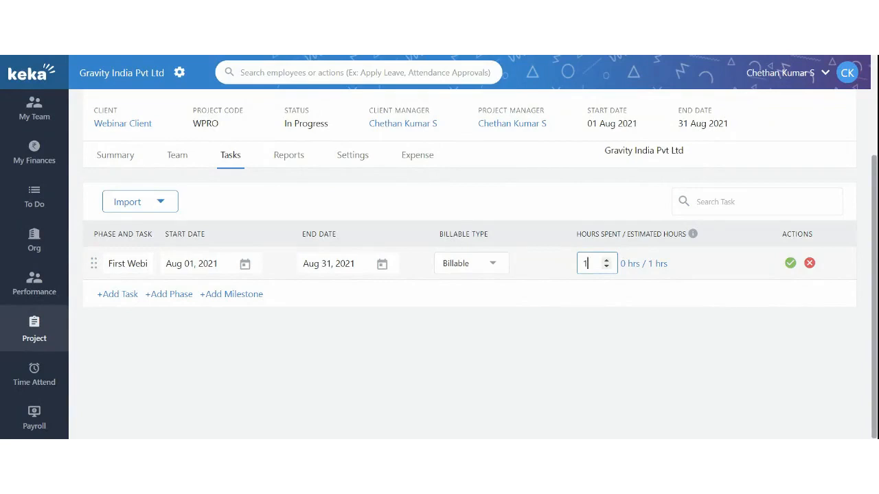
left_click(794, 264)
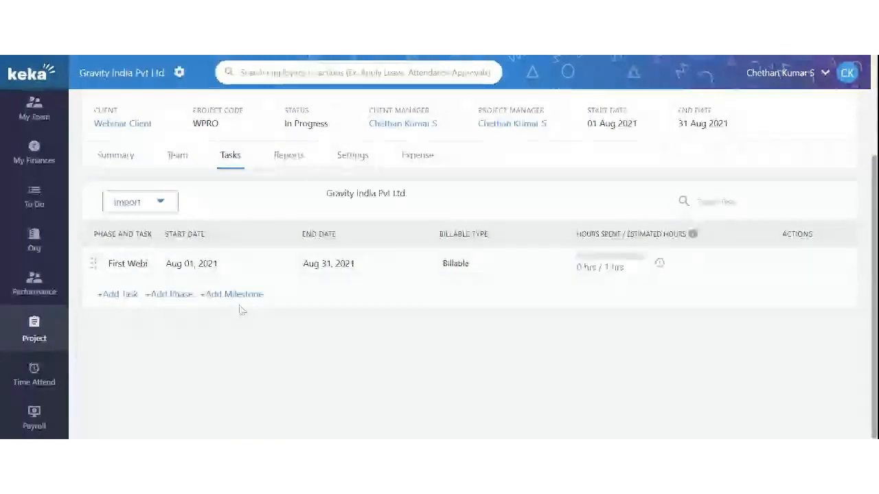
Step: Add a task 'Second Webinar' estimated at 2 hours
left_click(116, 295)
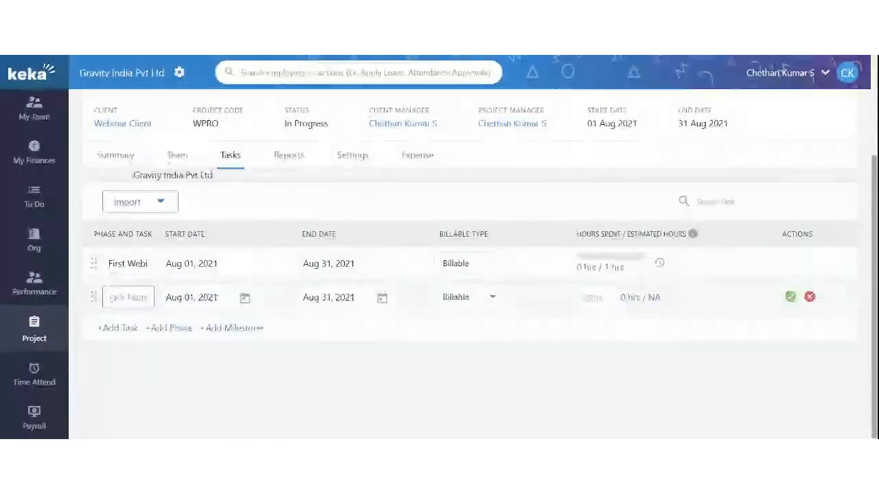
type("Second")
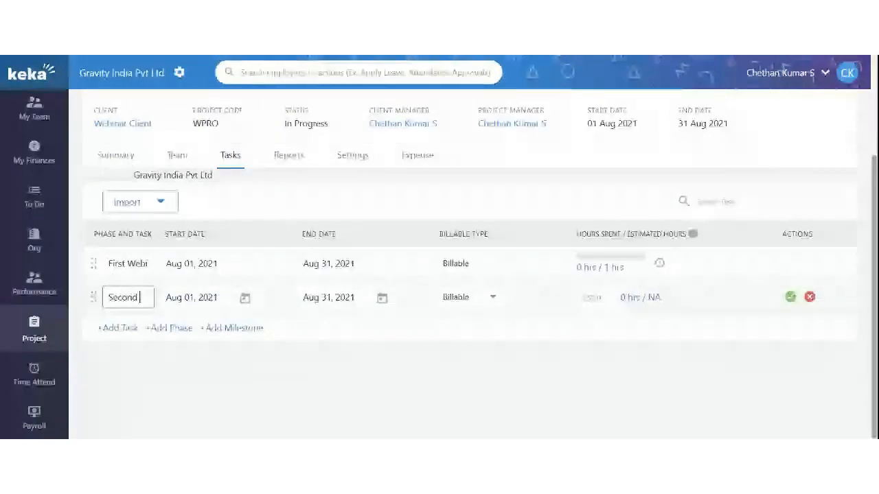
type(" Webinar")
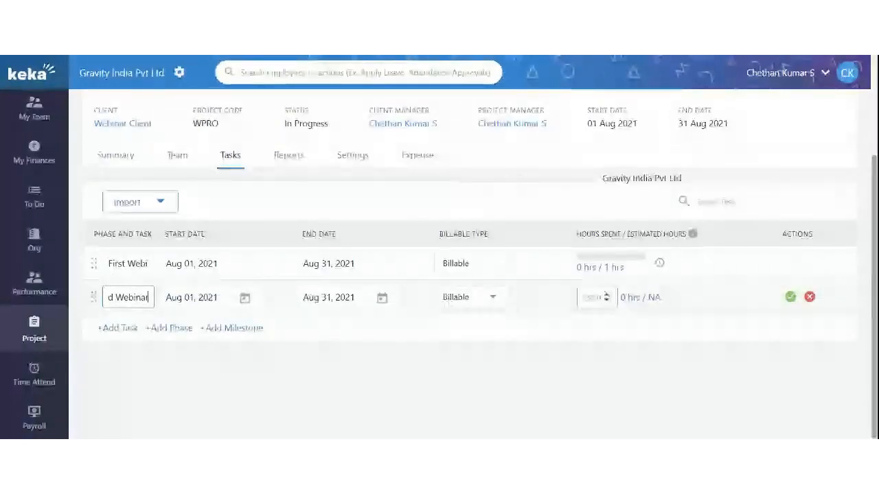
left_click(592, 297)
type("2")
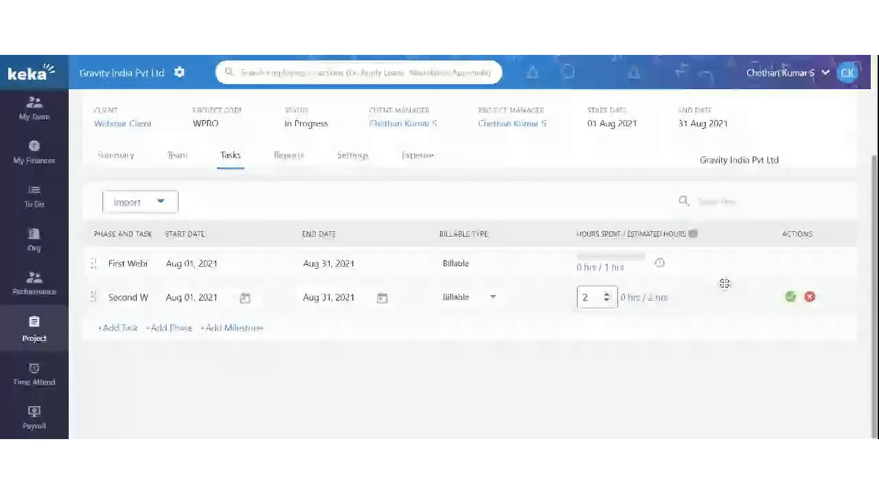
left_click(791, 296)
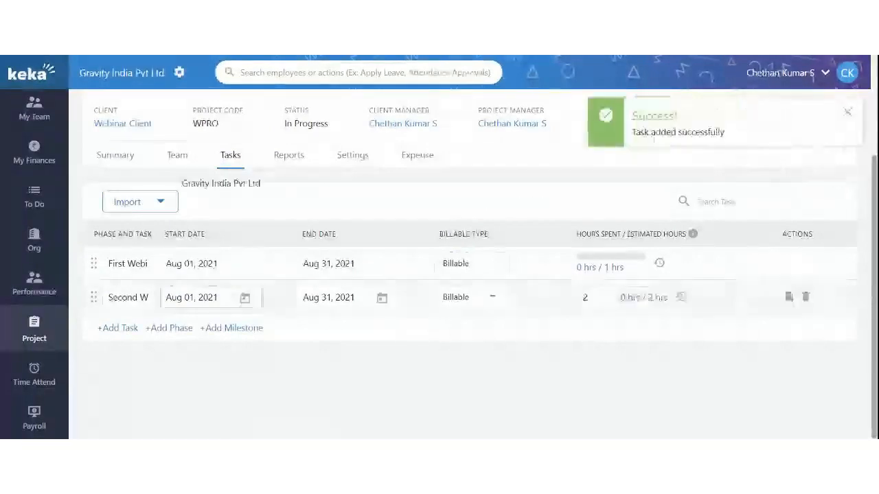
Step: Add a new phase named 'First Phase completed'
left_click(169, 328)
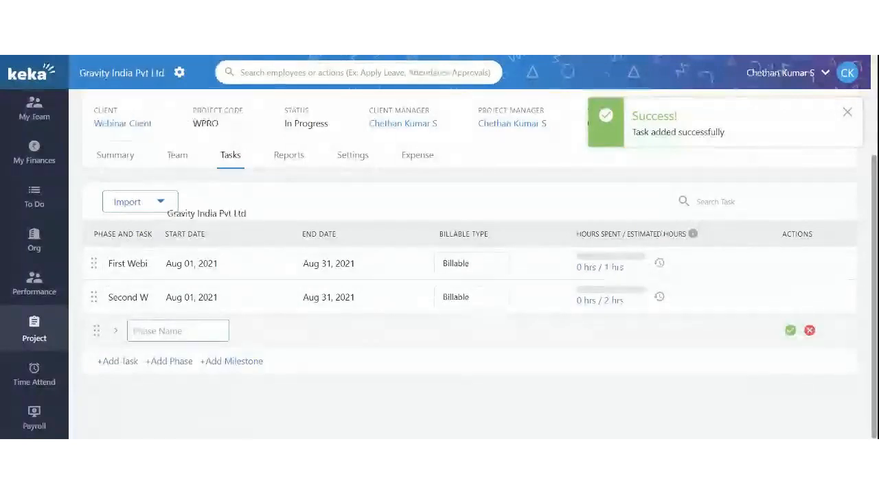
type("C")
key("BackSpace")
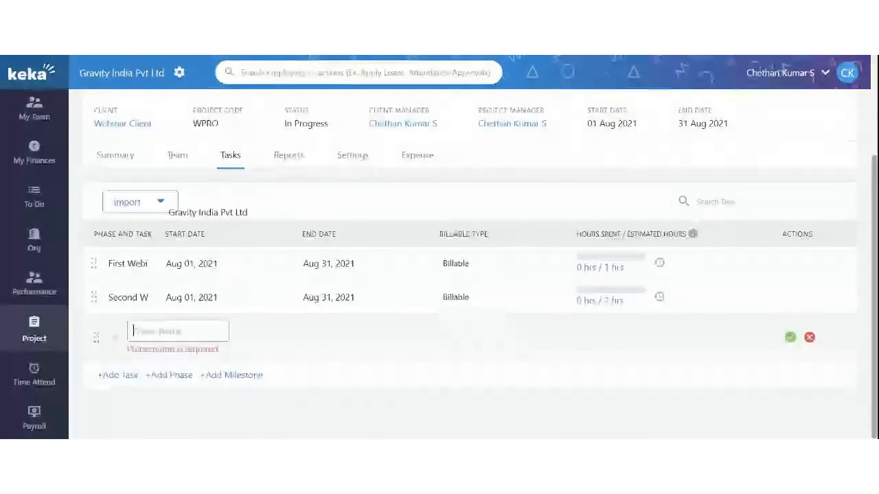
type("First Phase")
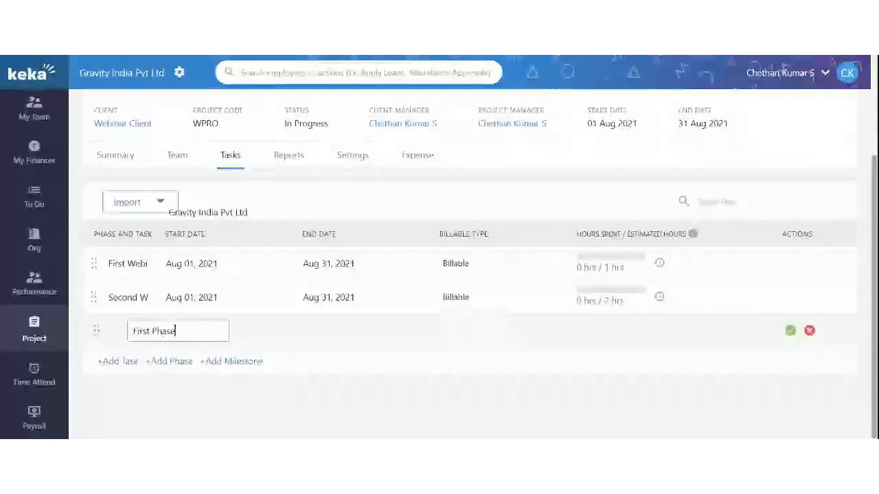
type(" completed")
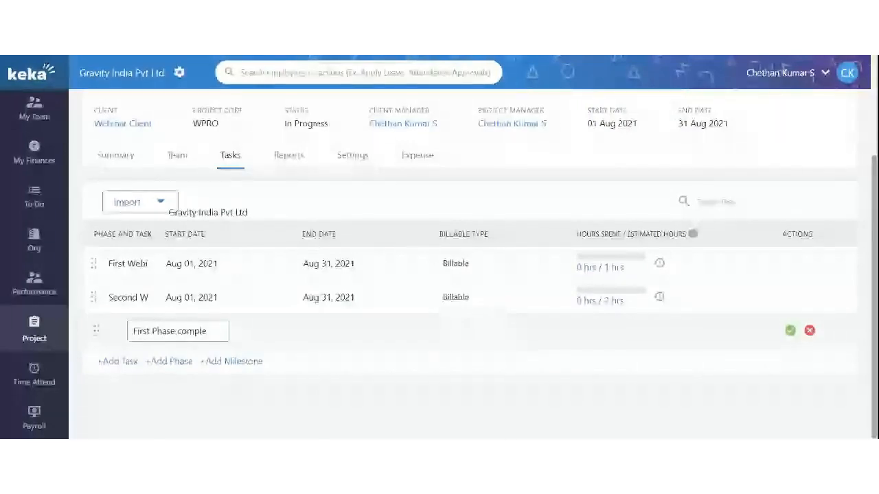
left_click(790, 331)
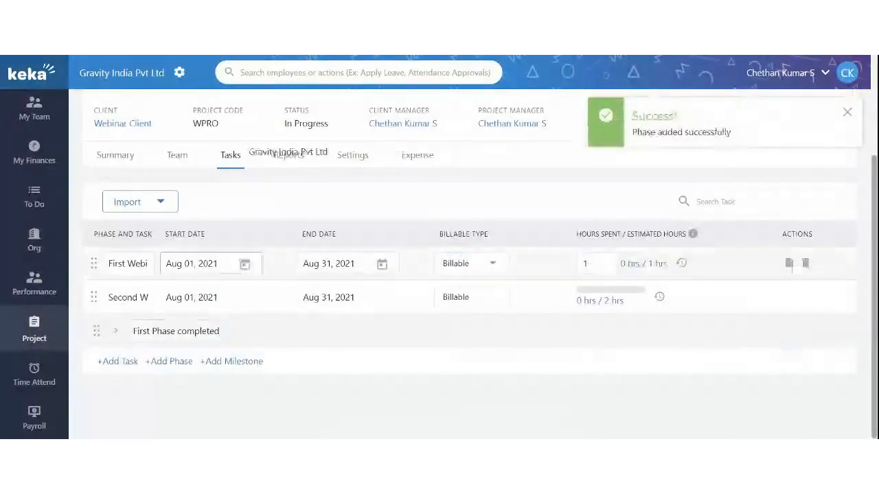
Step: Expand the new phase, start a milestone under it, then discard it
left_click(116, 333)
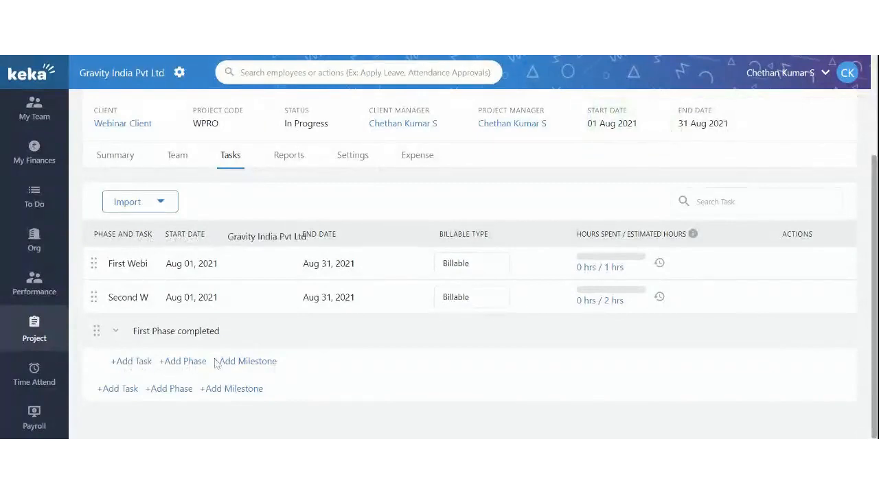
left_click(252, 366)
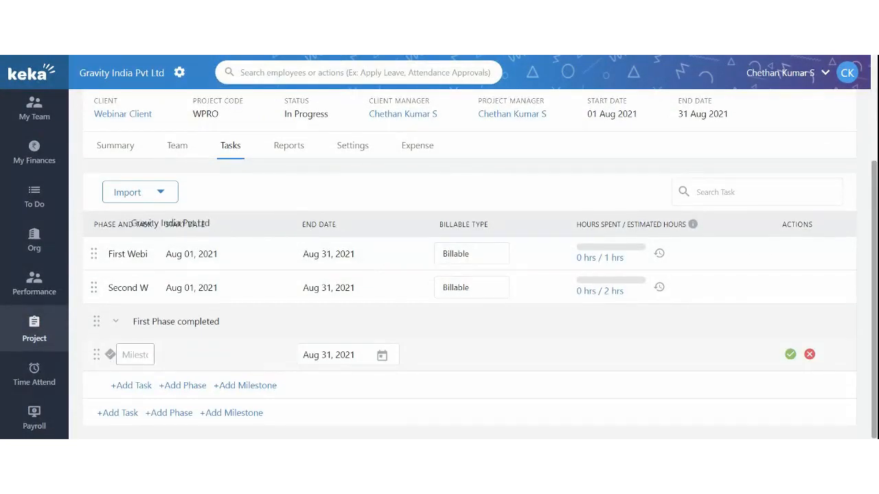
left_click(126, 355)
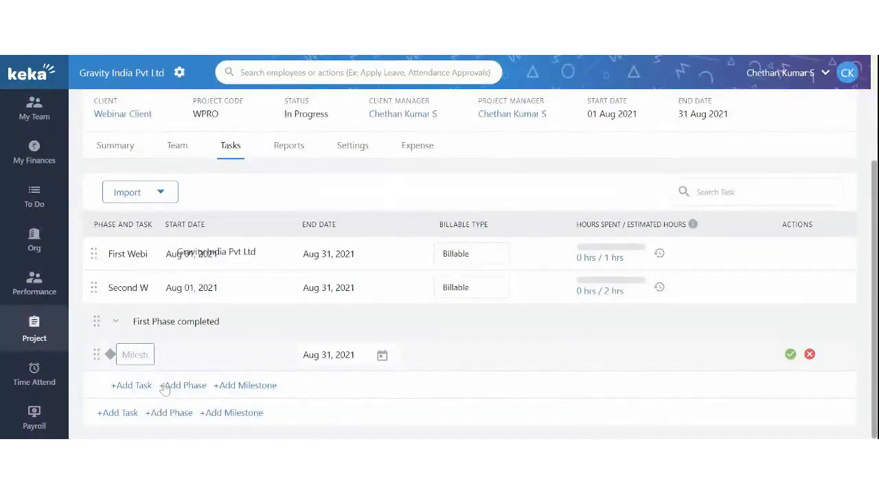
left_click(809, 355)
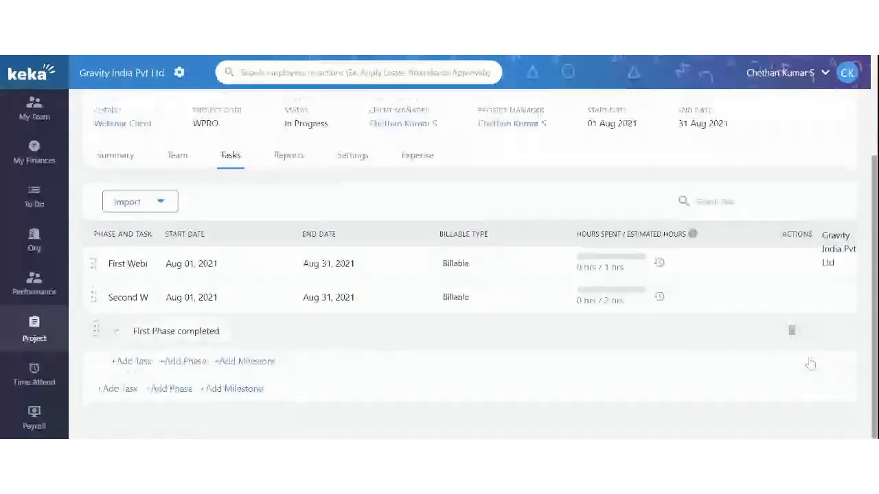
Step: Delete the 'First Phase completed' phase and go to the project's Approval Chain settings
left_click(791, 329)
left_click(623, 173)
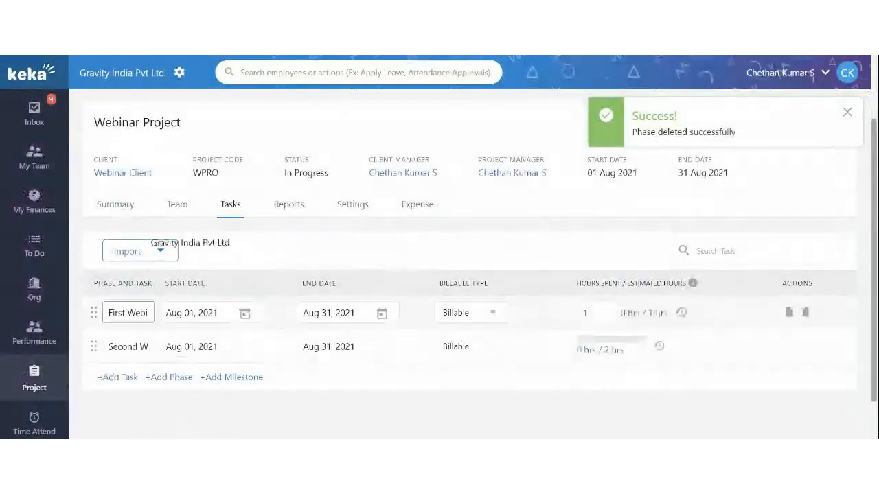
scroll(342, 355, "up", 1)
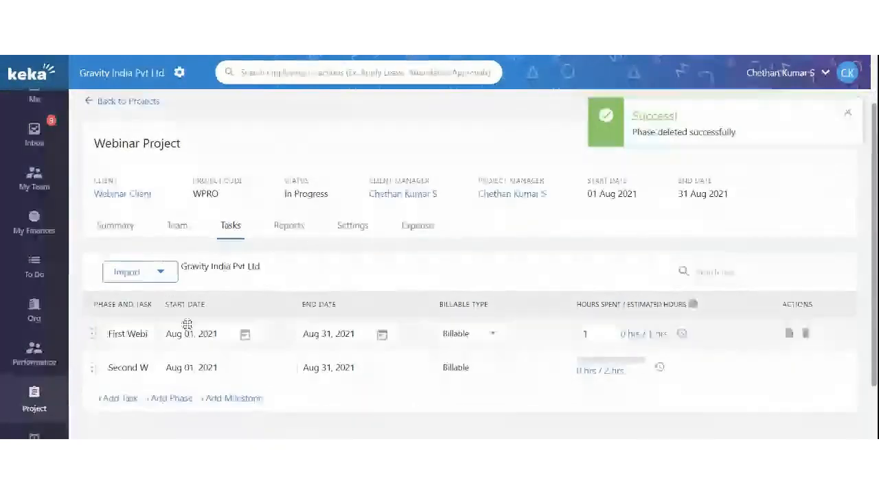
left_click(357, 234)
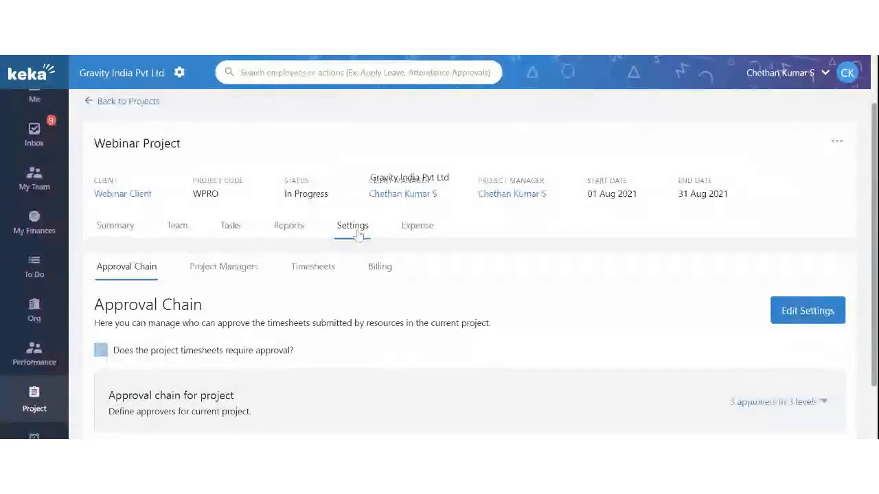
Step: Delete the Level 3 Client Manager approver, leaving Reporting Manager then Project Manager
scroll(362, 285, "down", 1)
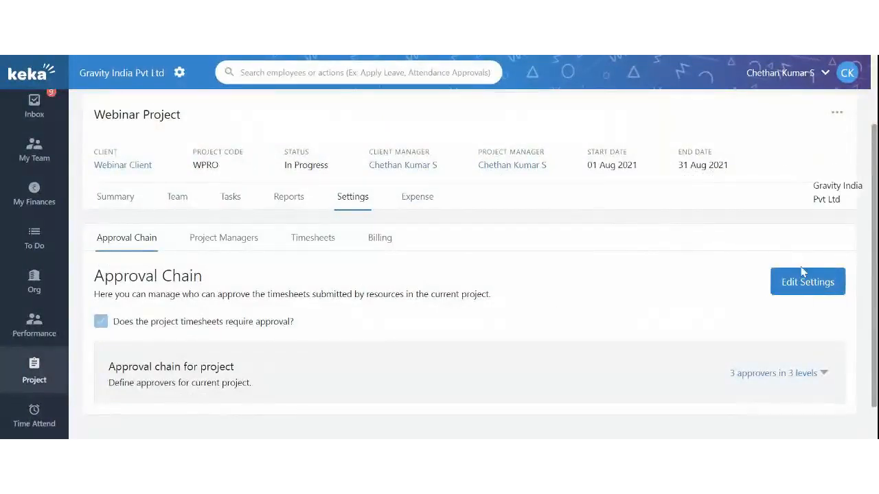
left_click(783, 282)
scroll(780, 283, "down", 1)
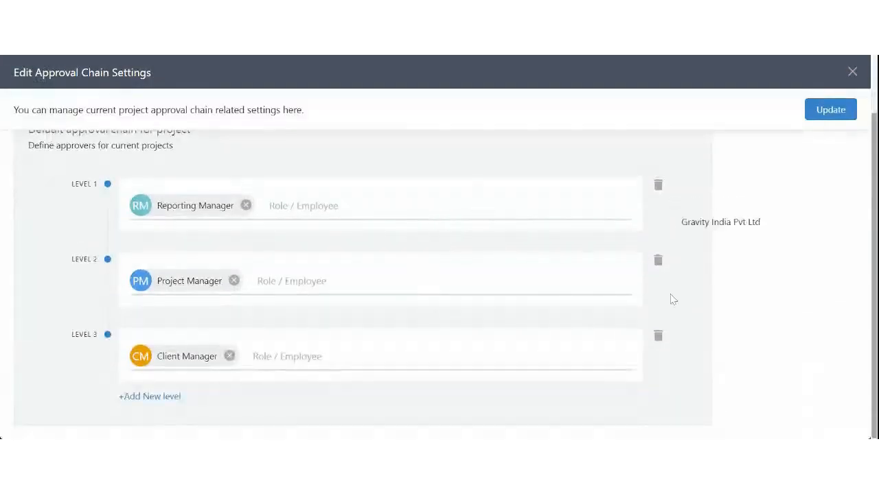
left_click(659, 335)
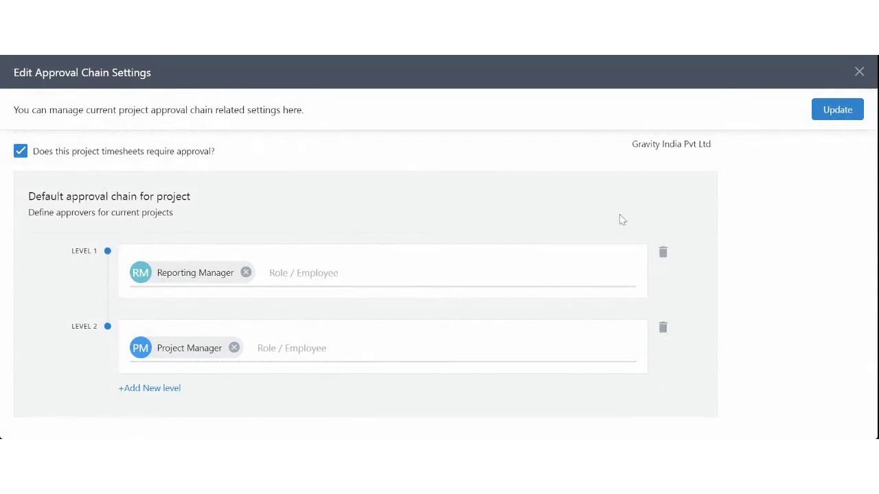
left_click(838, 116)
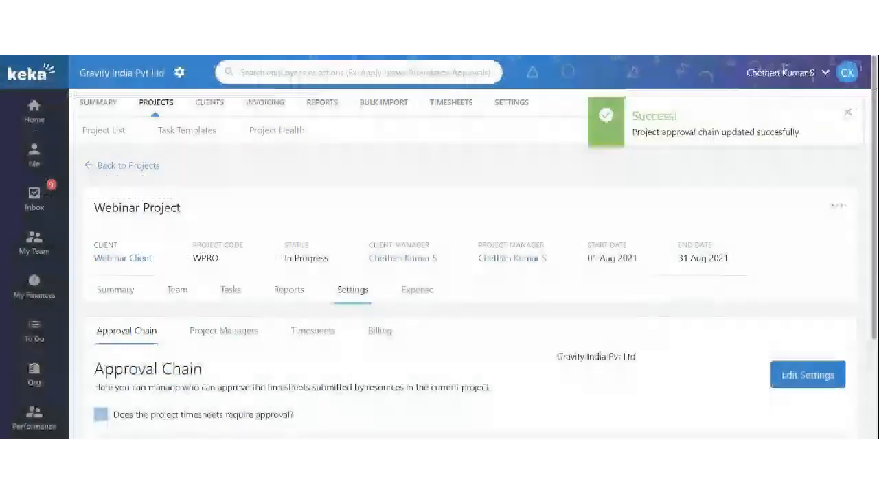
scroll(797, 329, "down", 3)
scroll(474, 275, "up", 3)
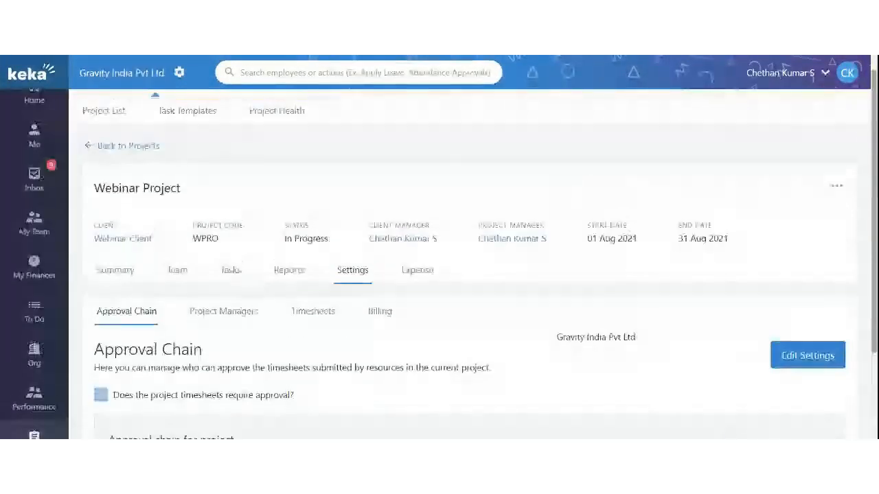
Step: Check the project's Expense tab, which has no expenses yet
left_click(418, 270)
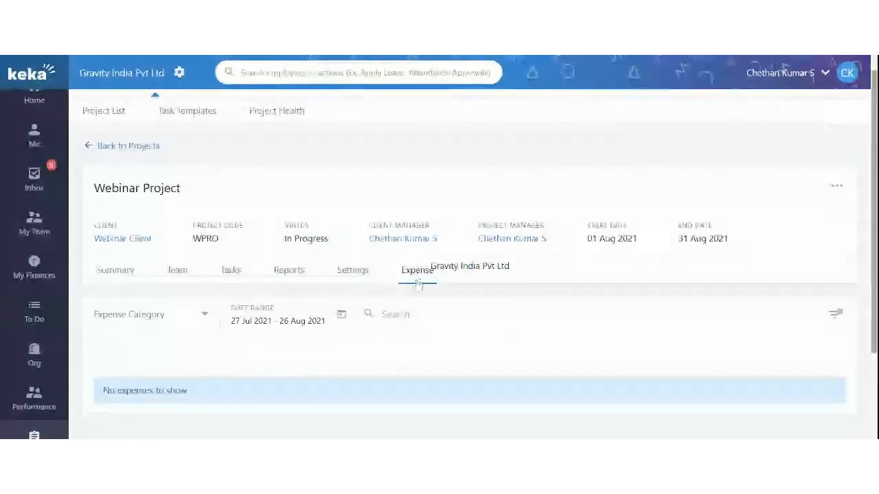
scroll(410, 337, "down", 1)
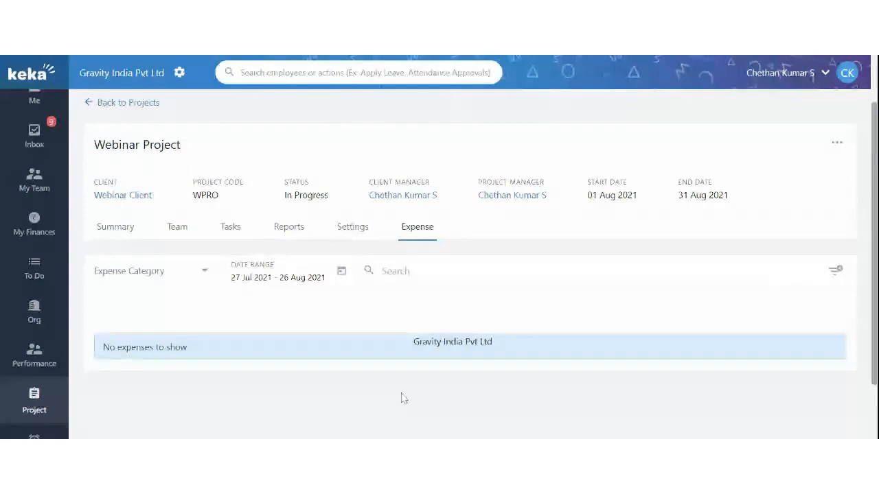
scroll(401, 399, "down", 2)
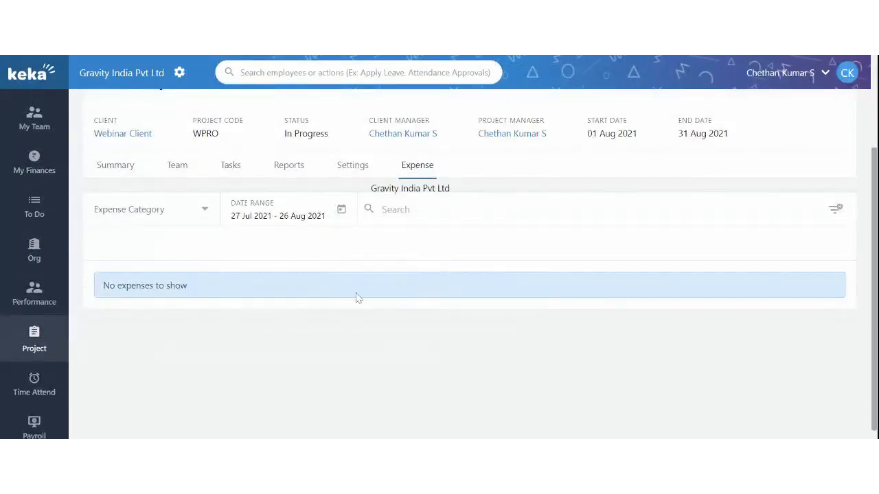
Step: Open Settings > Project Managers to review the manager's task, team and financial permissions
left_click(352, 166)
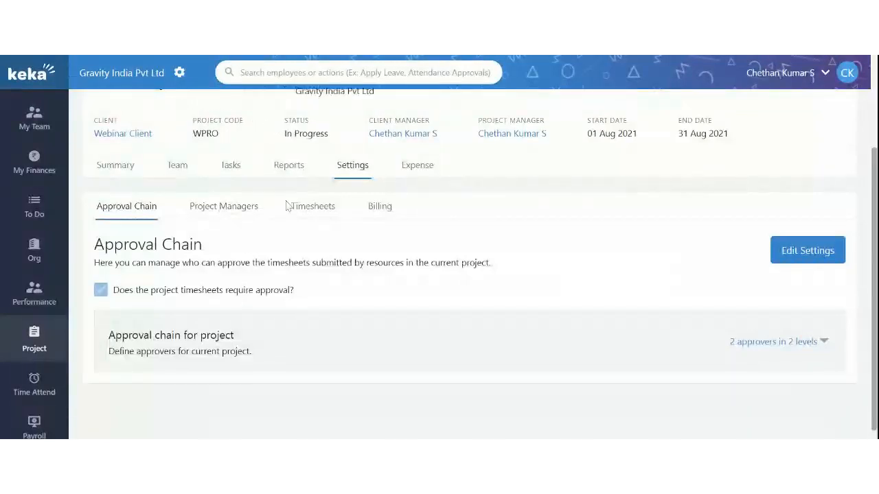
left_click(234, 208)
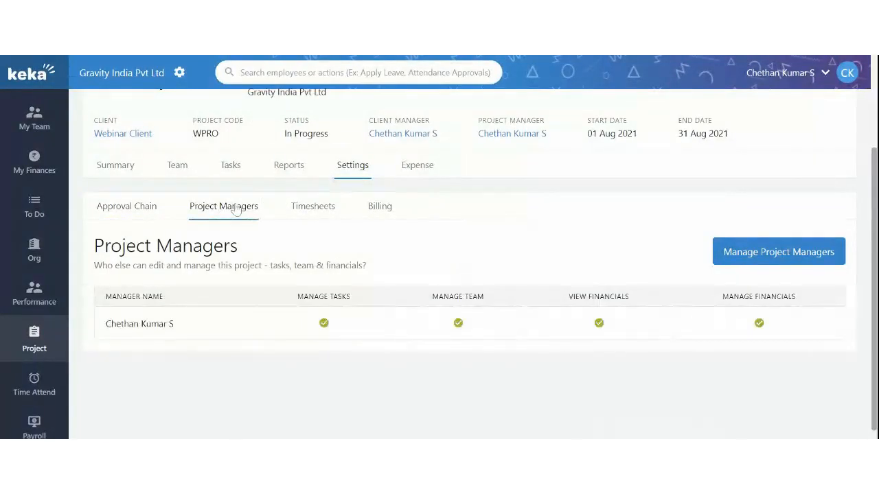
left_click_drag(121, 324, 169, 324)
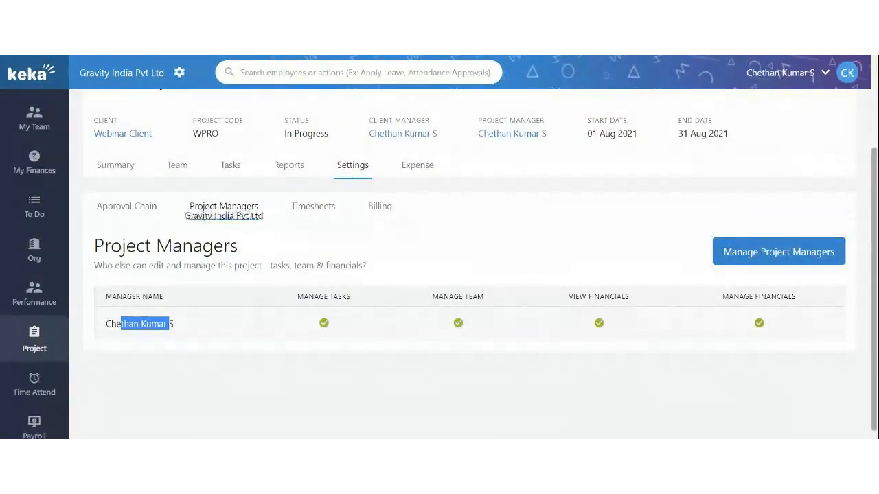
left_click(173, 328)
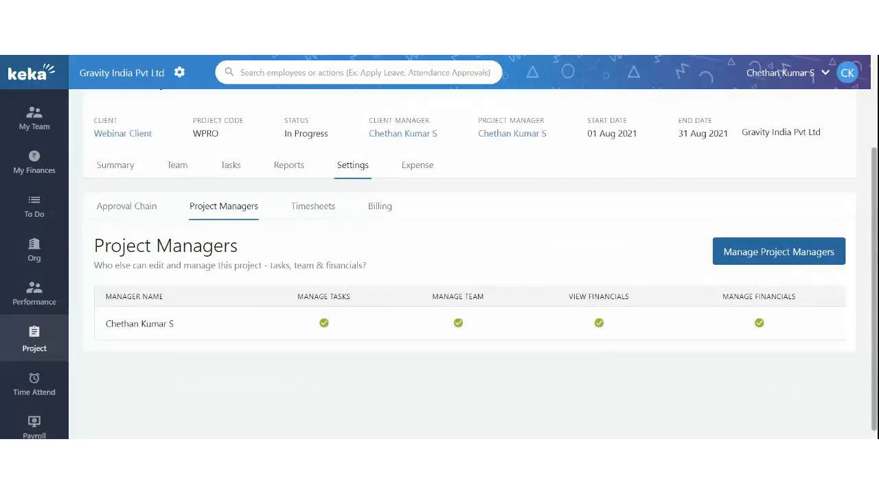
Step: Save the searched employee as a second project manager with Manage Tasks and Manage Team rights, then view the Team list
left_click(729, 252)
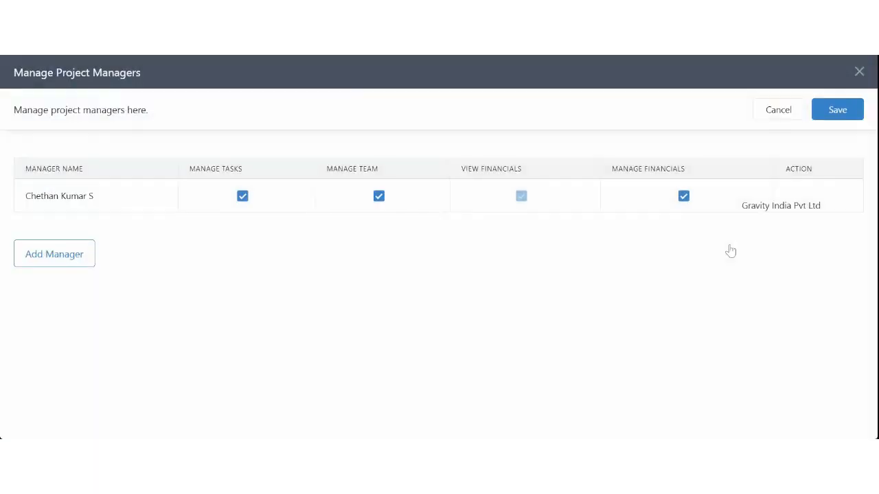
left_click(55, 254)
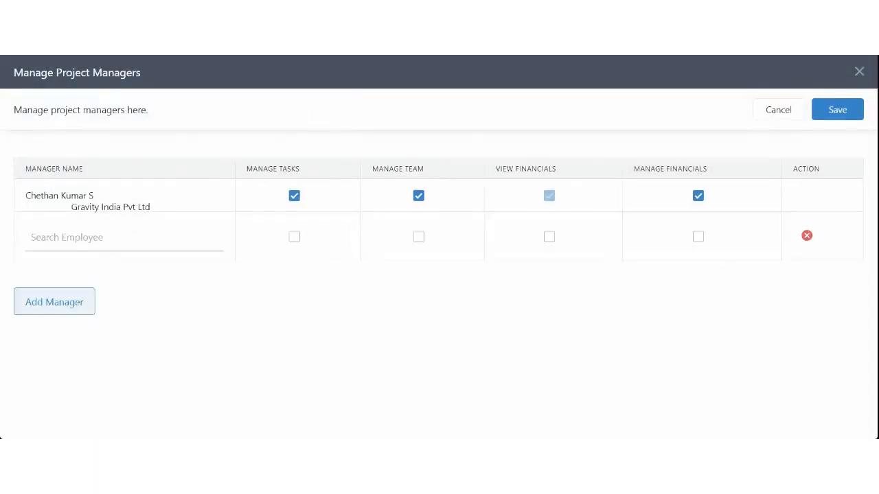
type("jave")
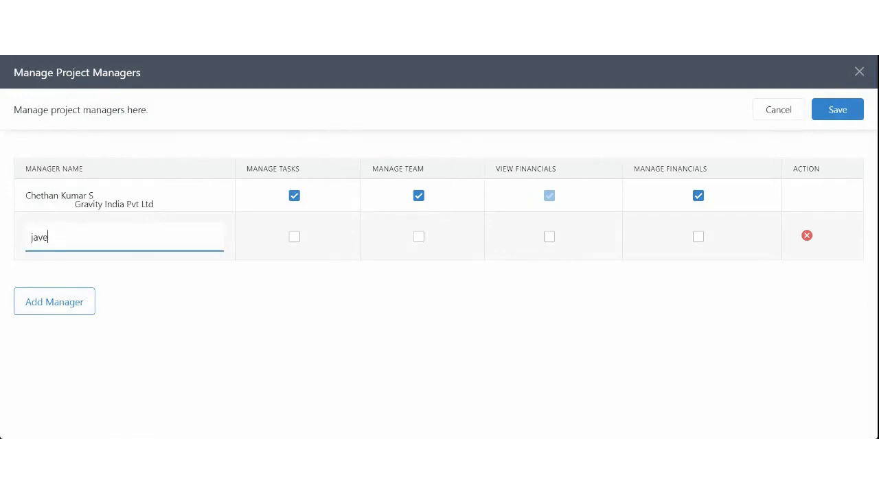
left_click(121, 271)
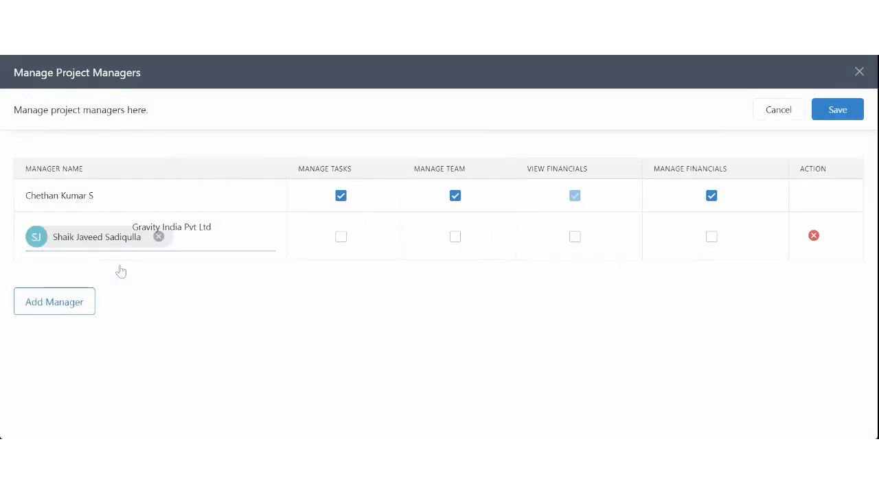
left_click(342, 239)
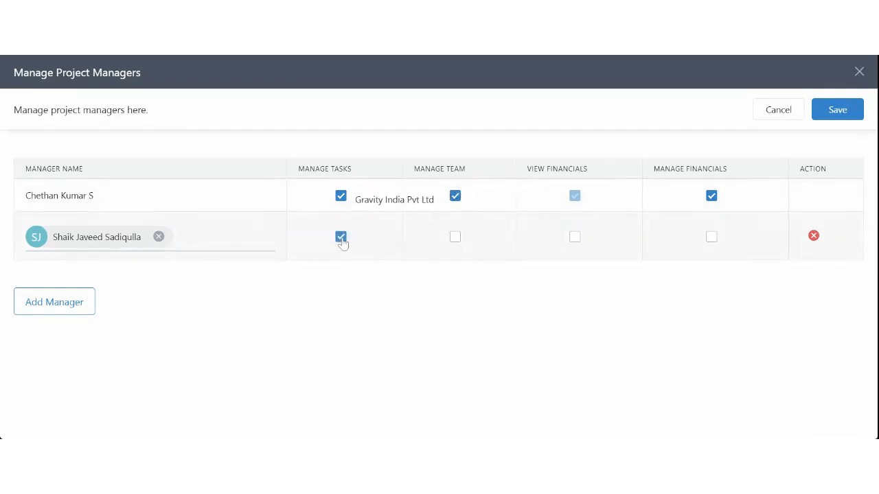
left_click(456, 239)
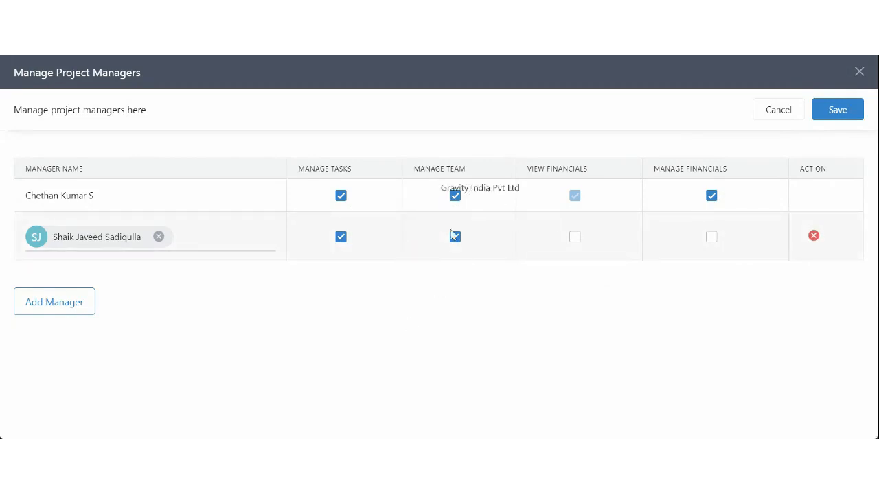
left_click(842, 111)
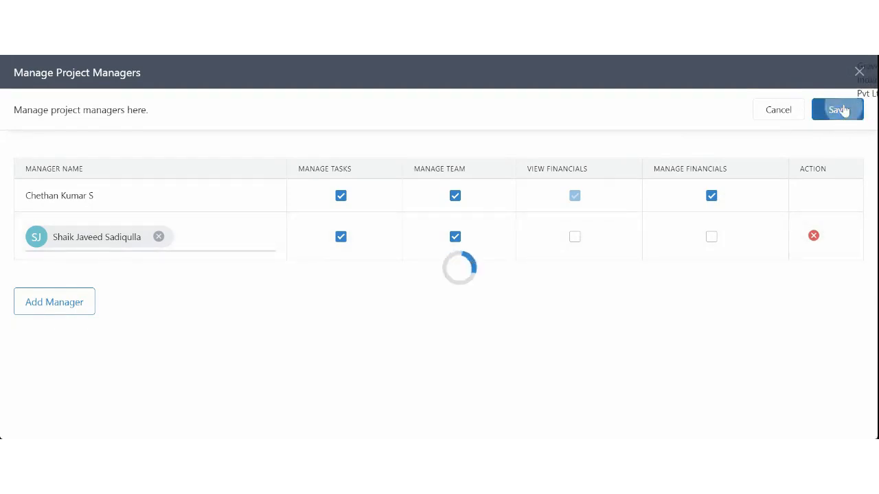
scroll(618, 302, "down", 1)
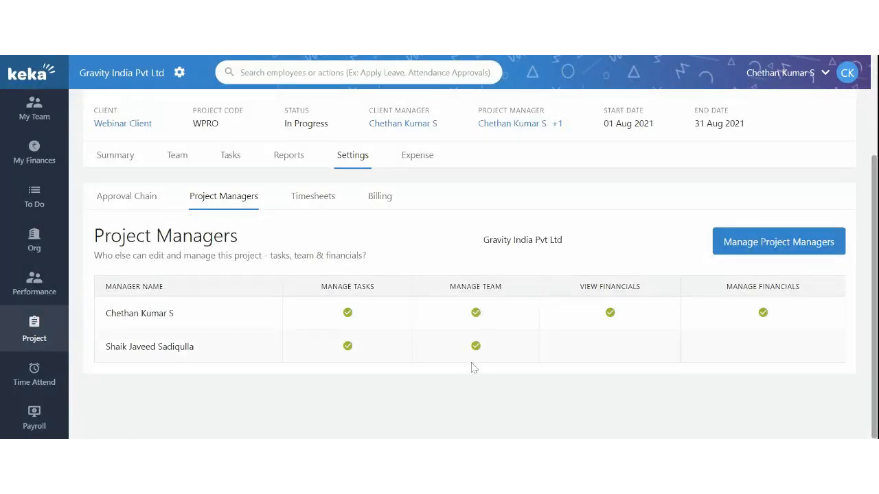
left_click(178, 156)
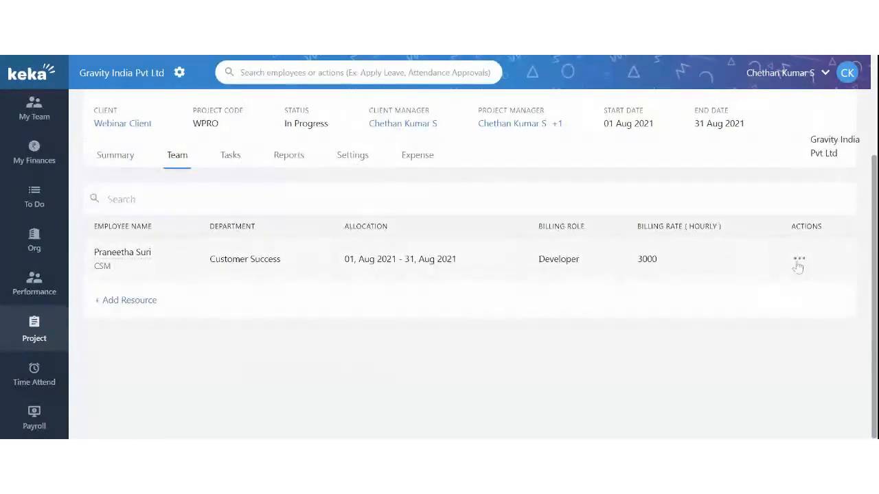
Step: Save the Developer resource's allocation as 01–31 Aug 2021, then view the project's Tasks list
left_click(799, 260)
left_click(755, 292)
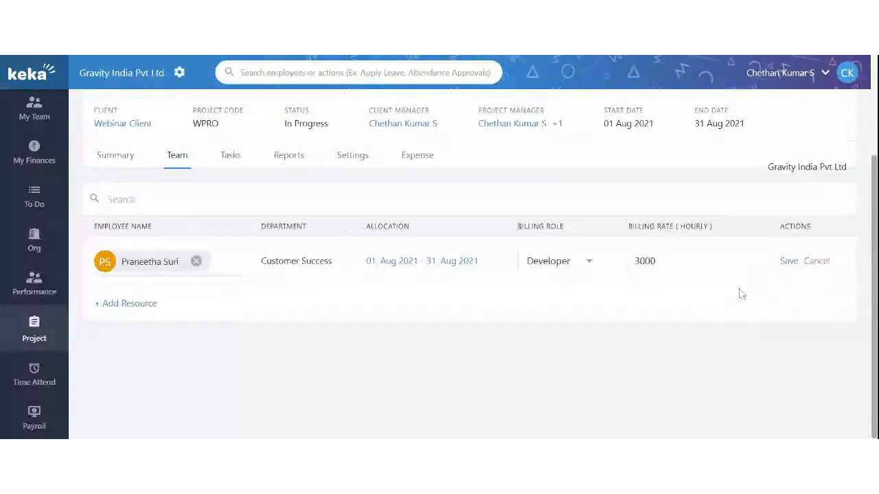
left_click(456, 260)
left_click(447, 325)
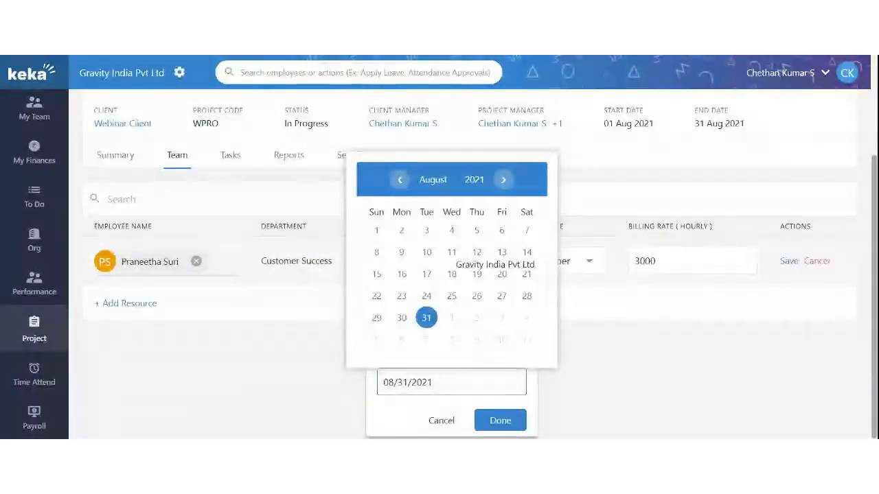
left_click(426, 319)
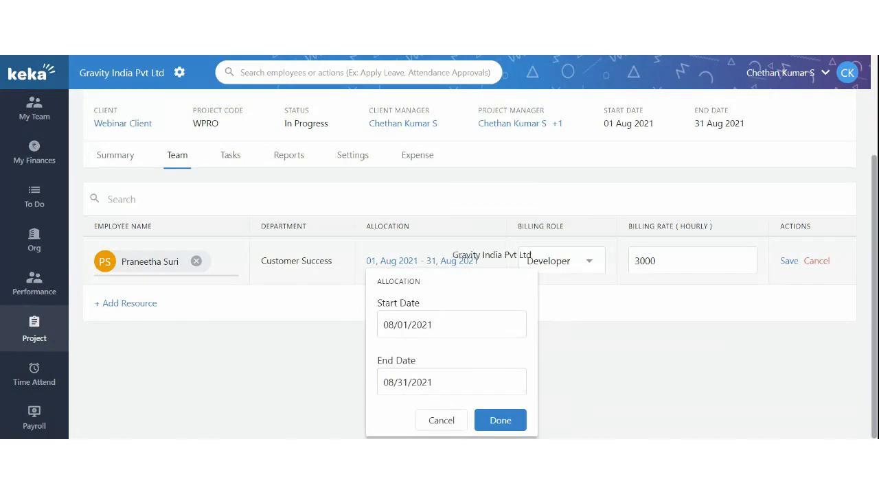
left_click(498, 421)
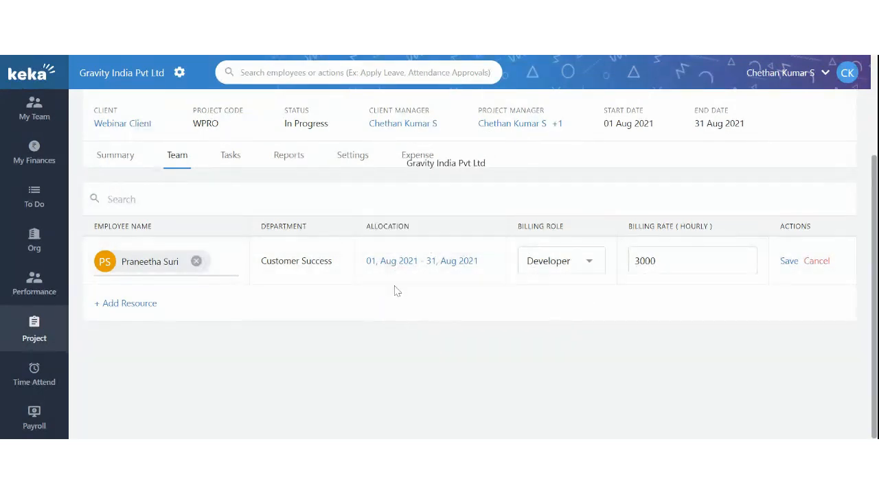
scroll(395, 290, "up", 1)
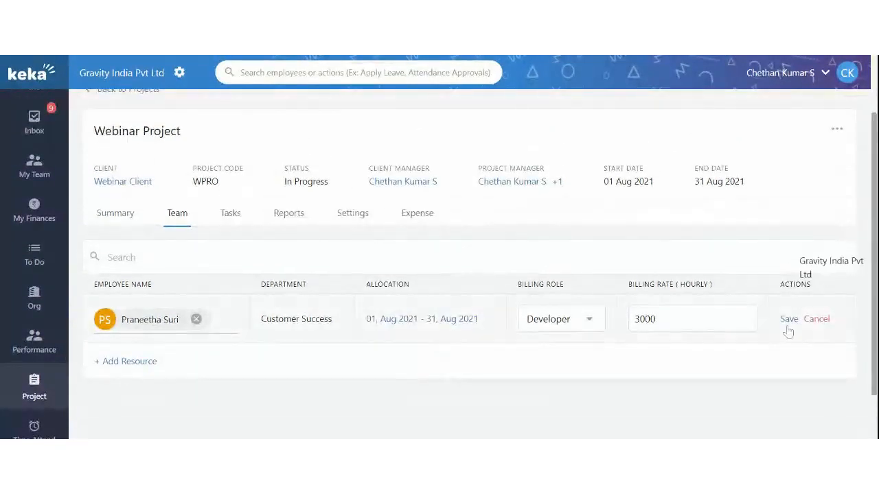
left_click(789, 320)
left_click(227, 216)
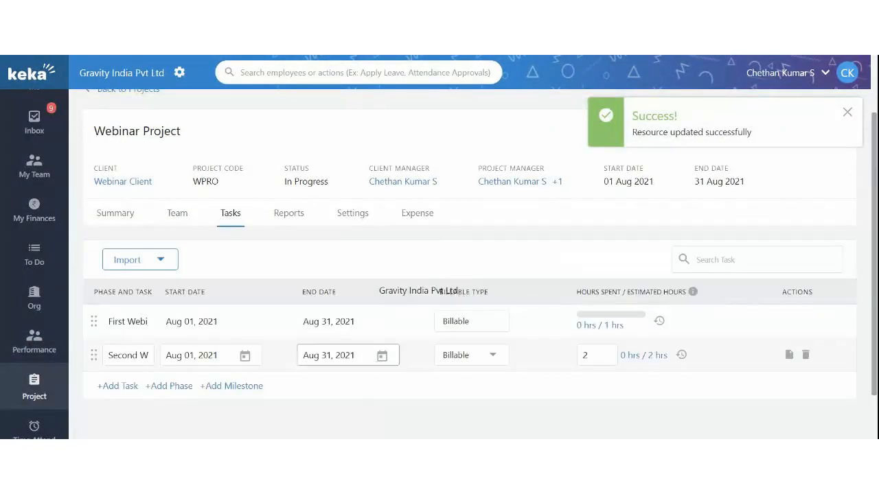
Step: Review the Webinar Project's Summary tab, with its overall hours and billable/non-billable charts
scroll(402, 275, "up", 1)
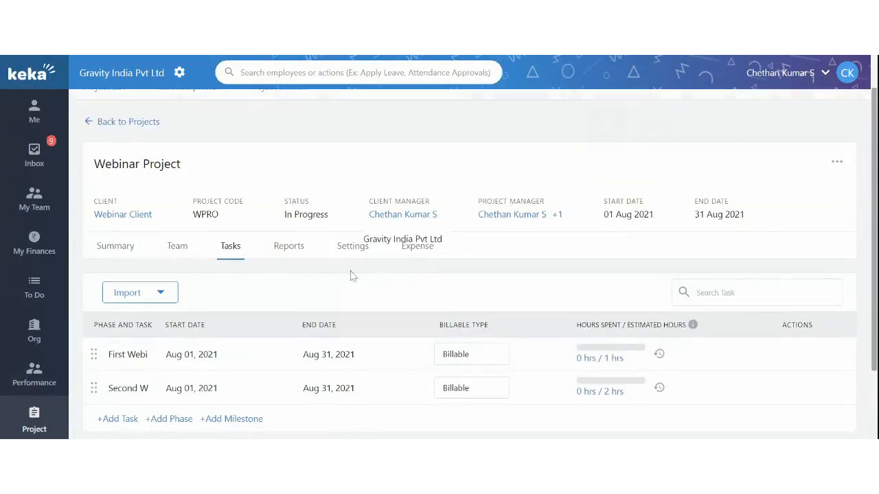
left_click(108, 253)
scroll(291, 313, "down", 2)
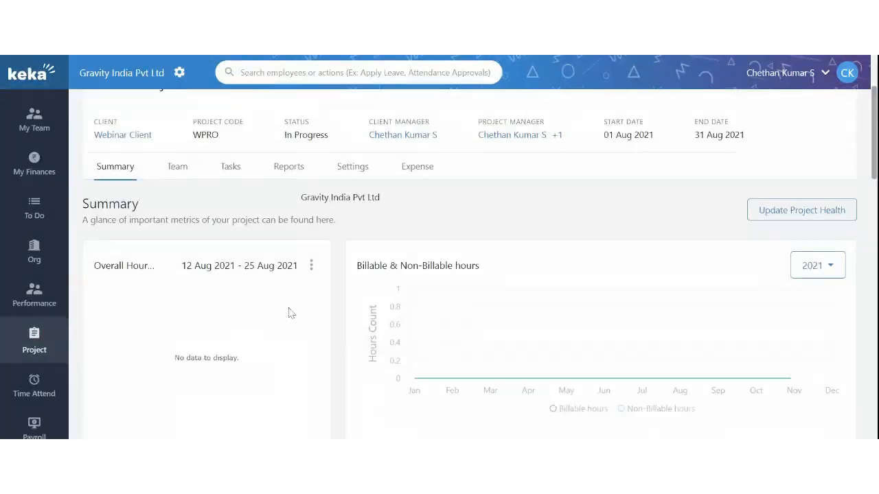
scroll(290, 313, "up", 3)
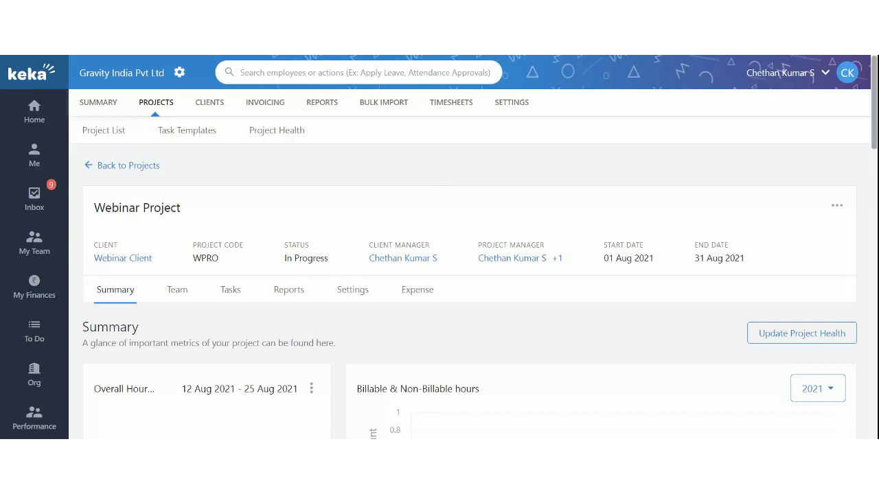
scroll(401, 255, "down", 2)
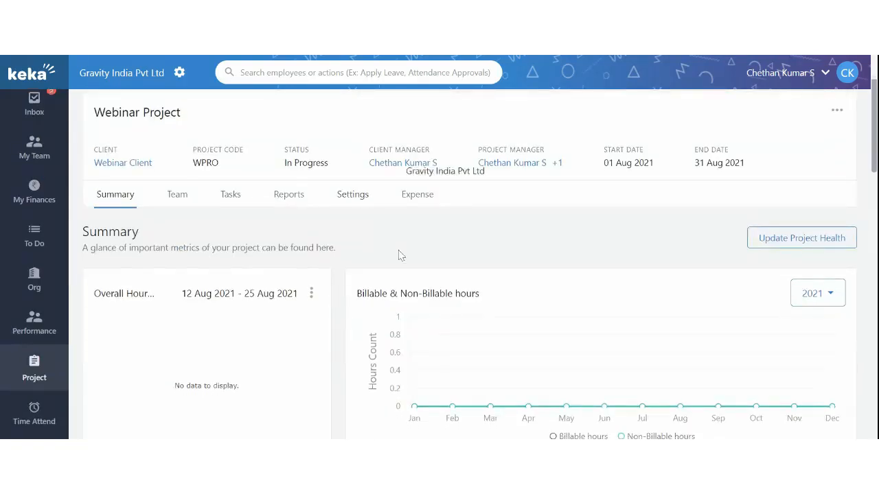
scroll(484, 232, "up", 2)
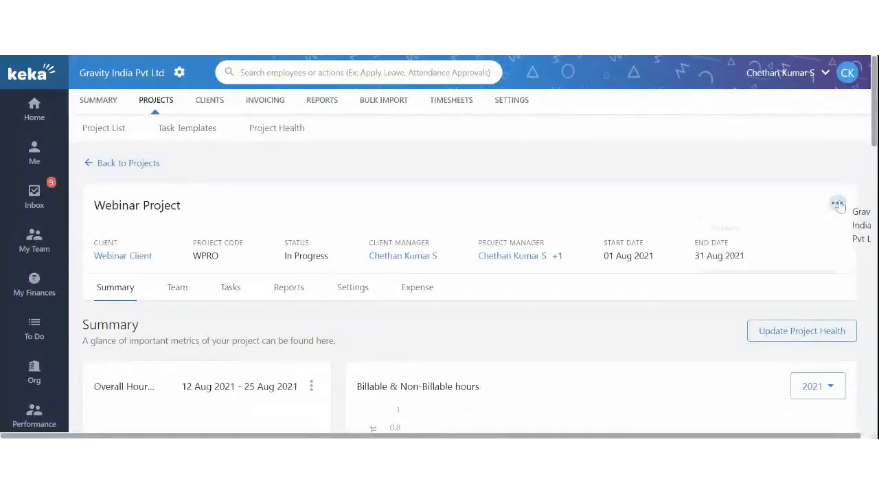
Step: Update the Webinar Project's end date to 30 Sep 2021 and save it
left_click(837, 203)
left_click(770, 229)
scroll(664, 232, "down", 2)
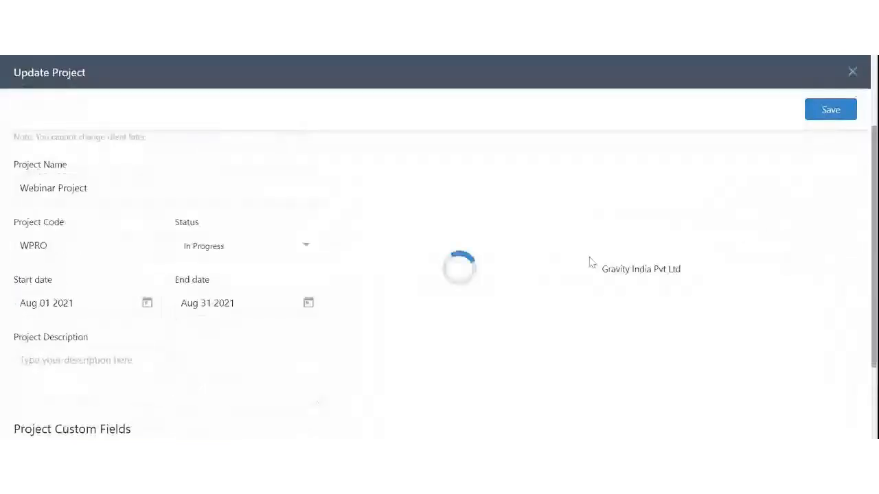
left_click(284, 304)
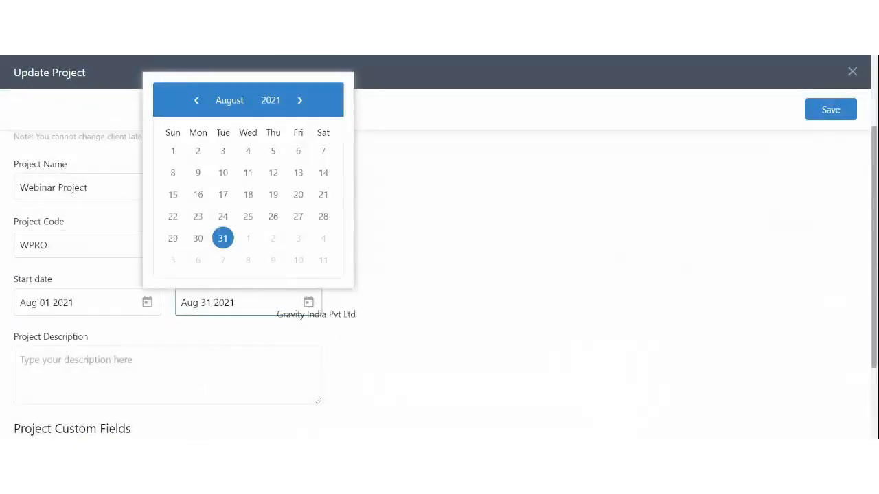
left_click(299, 100)
left_click(277, 242)
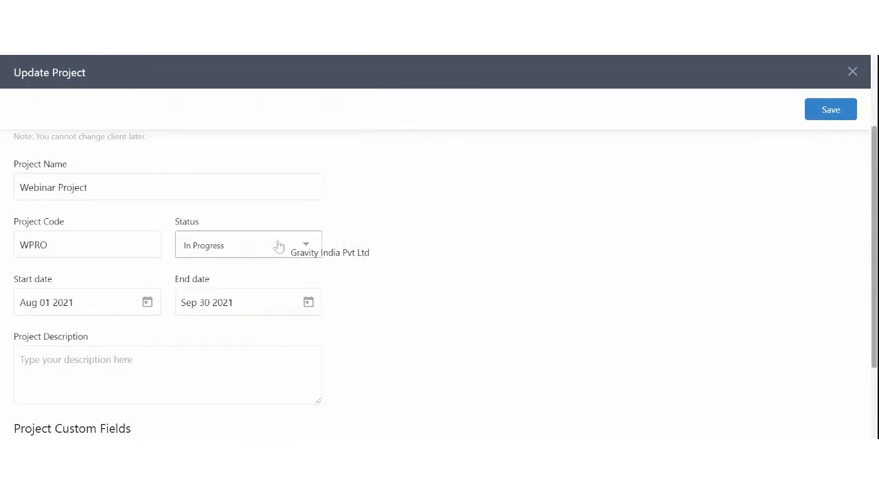
left_click(824, 116)
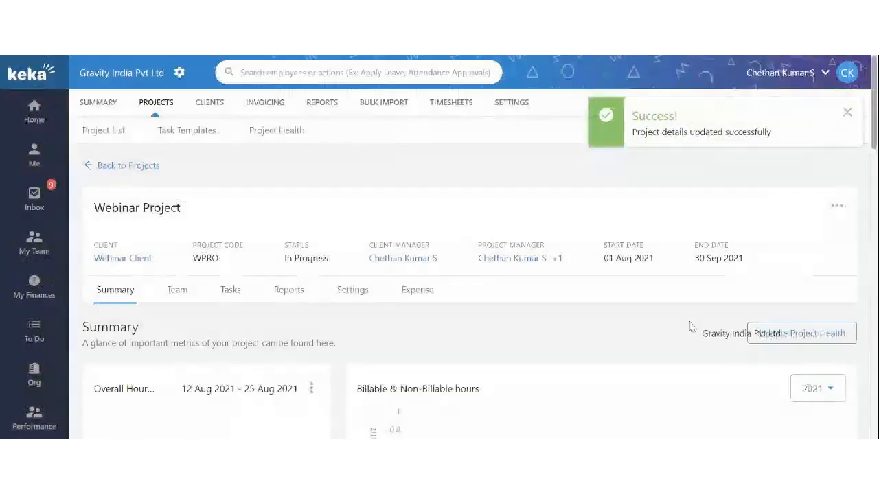
scroll(692, 324, "up", 3)
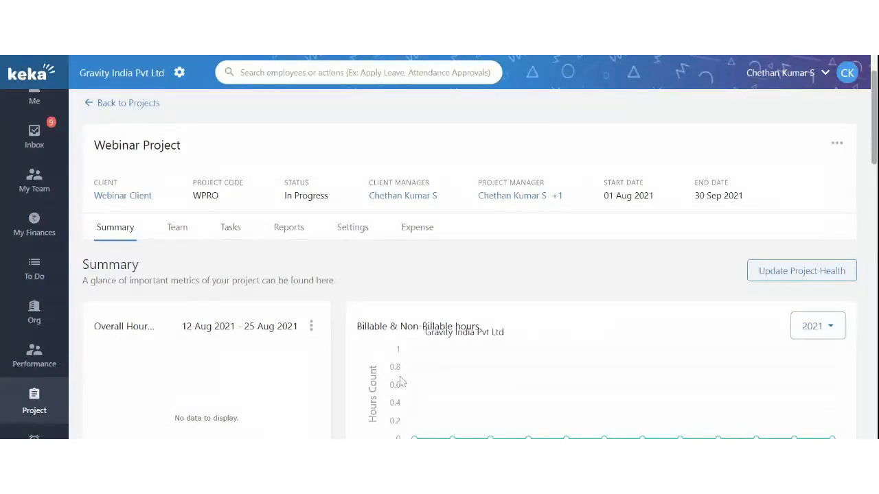
Step: On the Team tab, compare the Developer's 01–31 Aug 2021 allocation with the project's end date
left_click(182, 232)
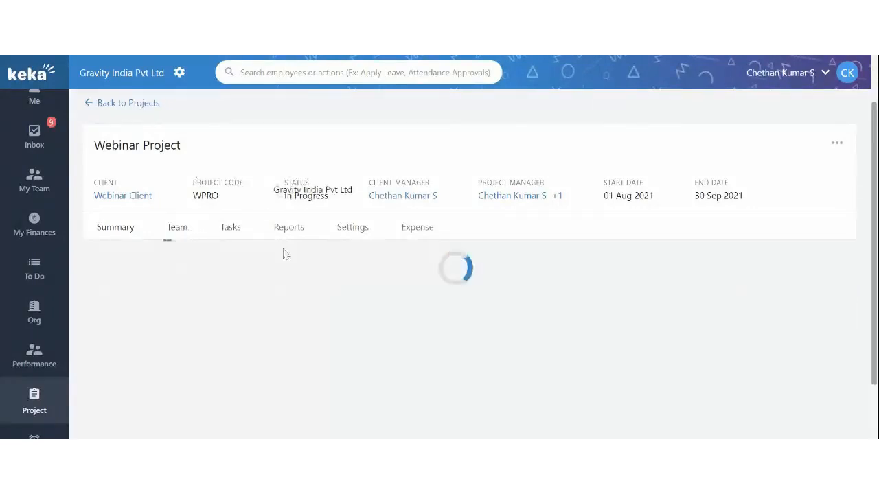
scroll(302, 260, "down", 1)
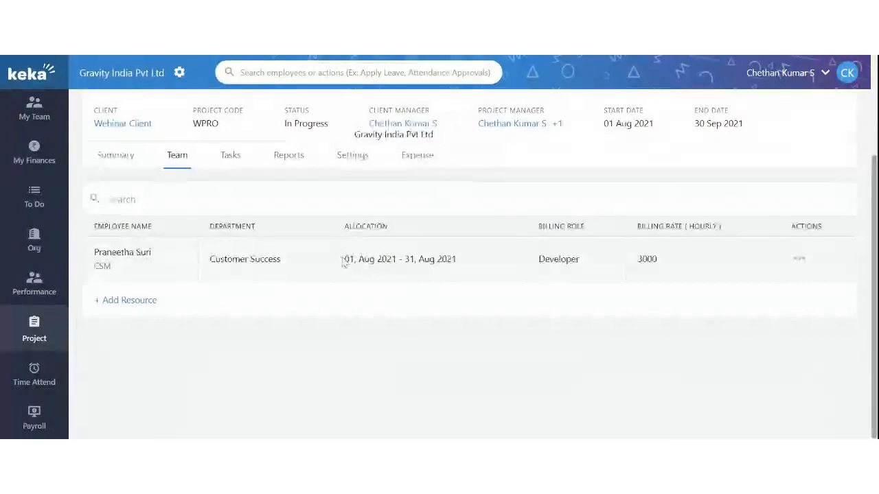
left_click_drag(346, 259, 465, 275)
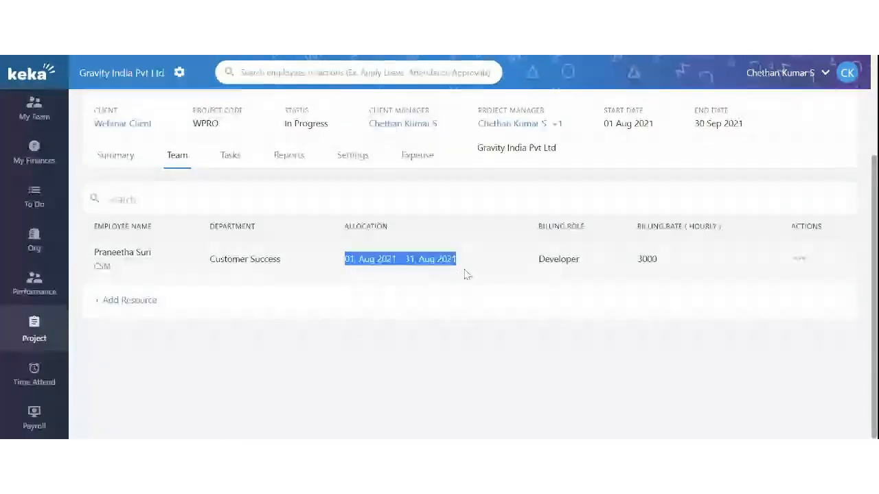
left_click(453, 283)
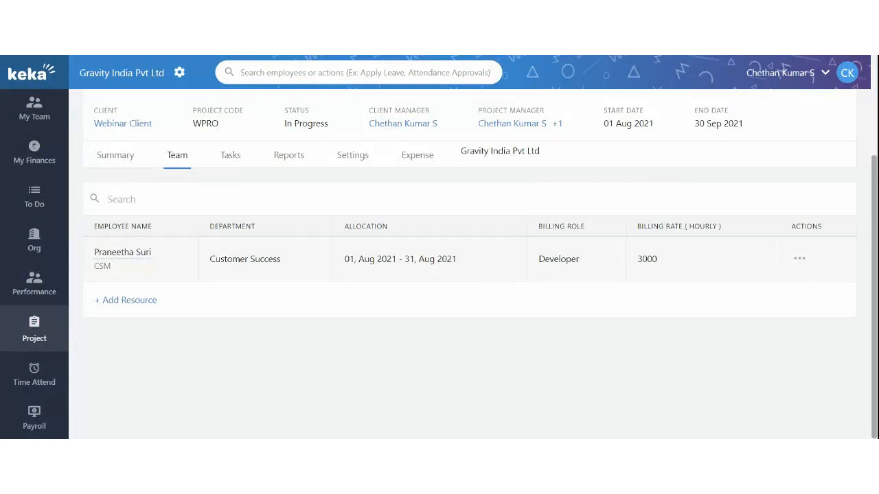
scroll(439, 260, "up", 1)
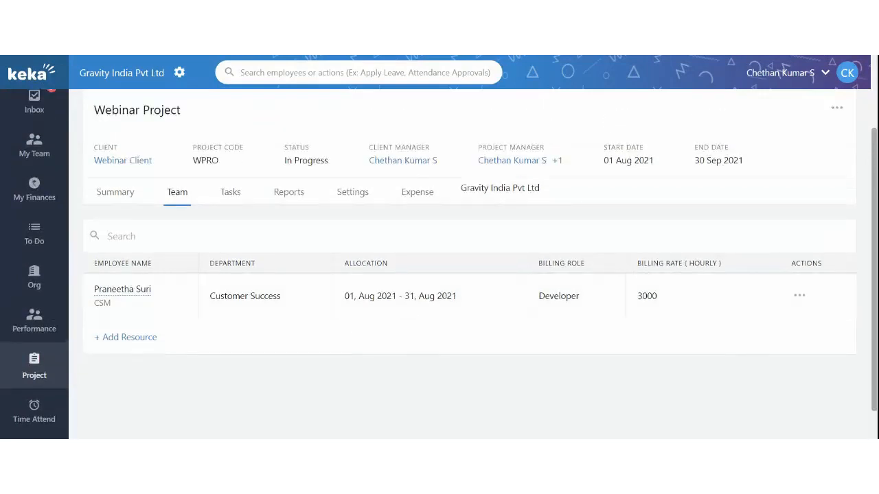
left_click_drag(698, 160, 753, 179)
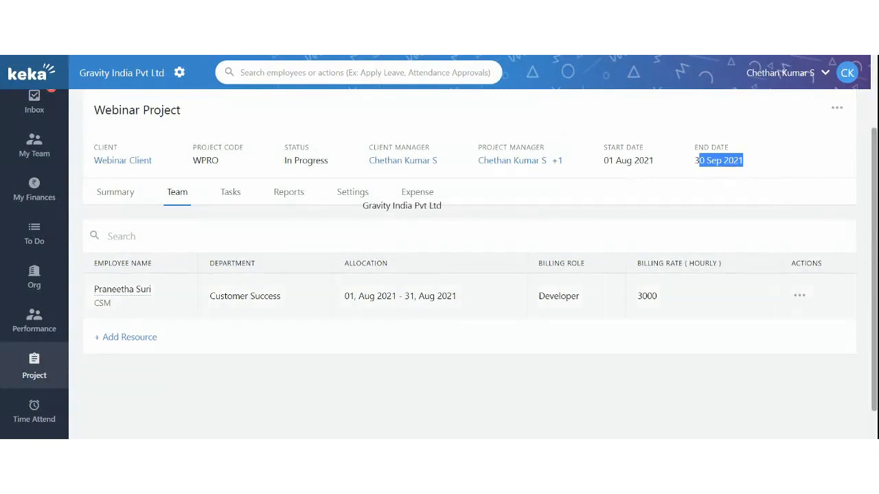
left_click_drag(348, 296, 447, 296)
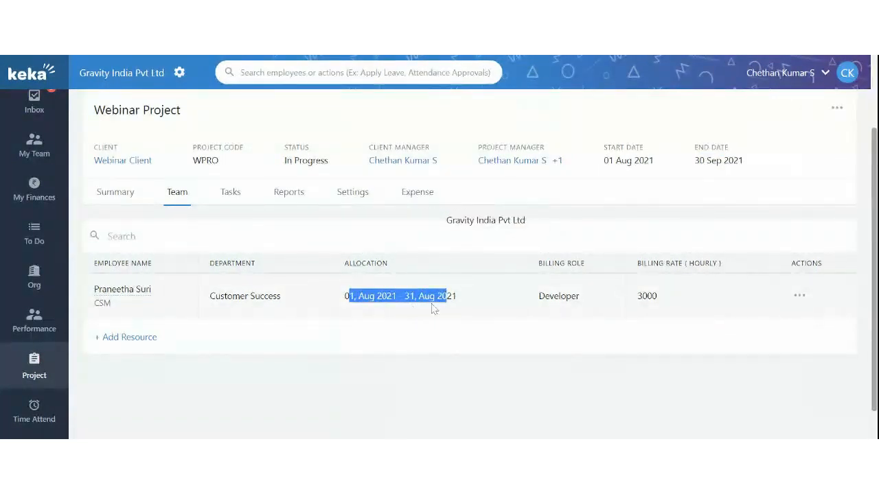
left_click(434, 308)
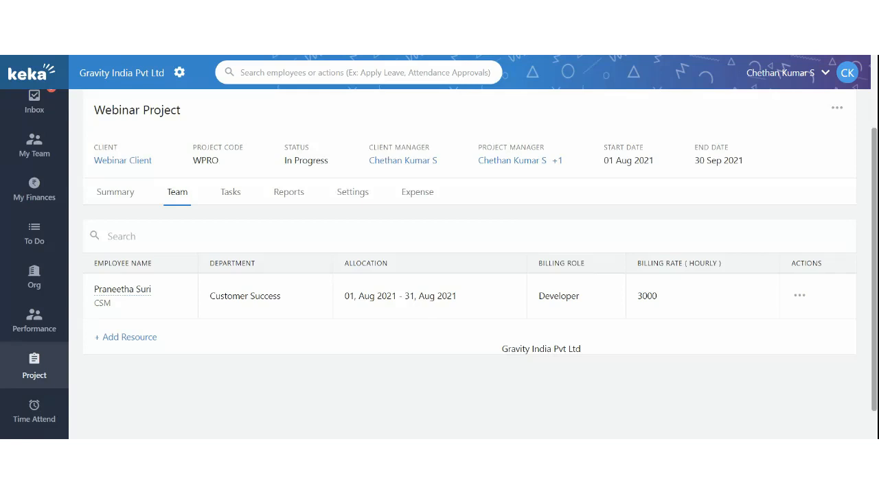
Step: Check the project details, keep the status as In Progress, and close the editor without changes
left_click(838, 107)
left_click(749, 141)
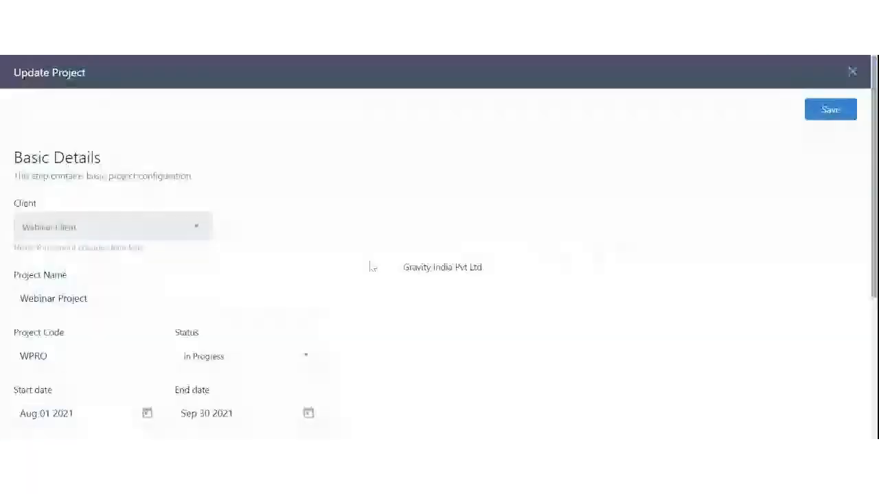
scroll(260, 213, "down", 2)
left_click(261, 213)
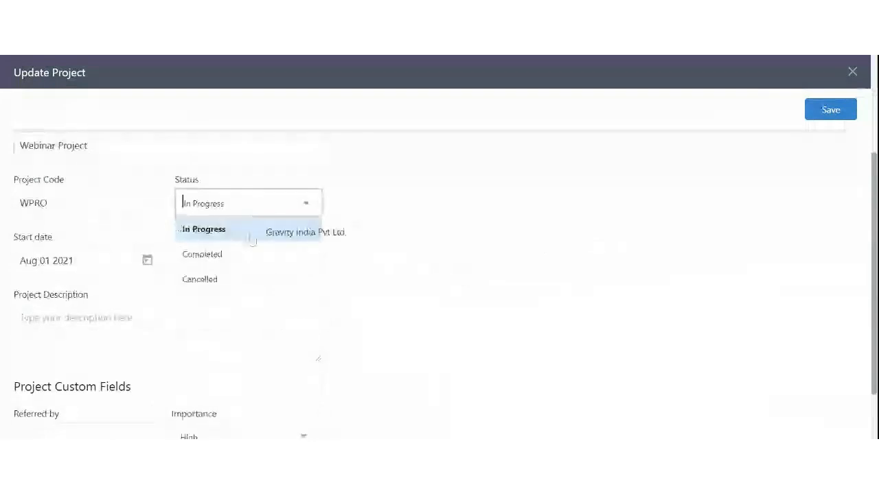
left_click(463, 253)
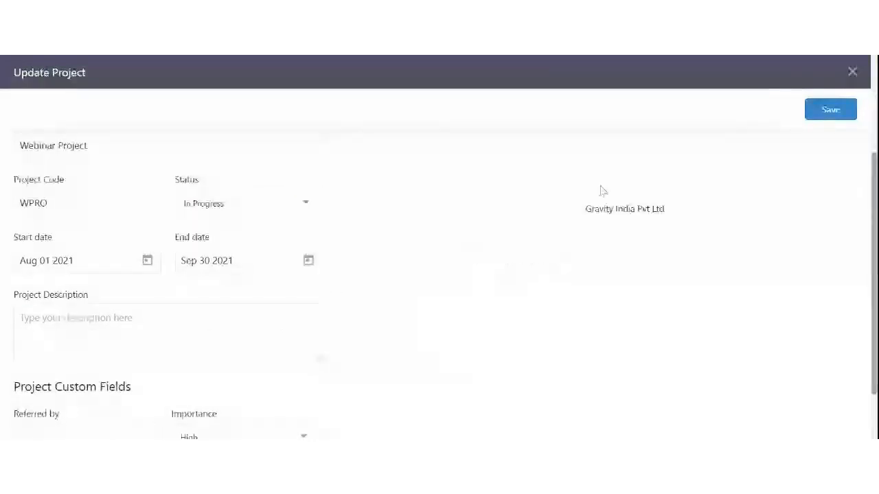
left_click(852, 74)
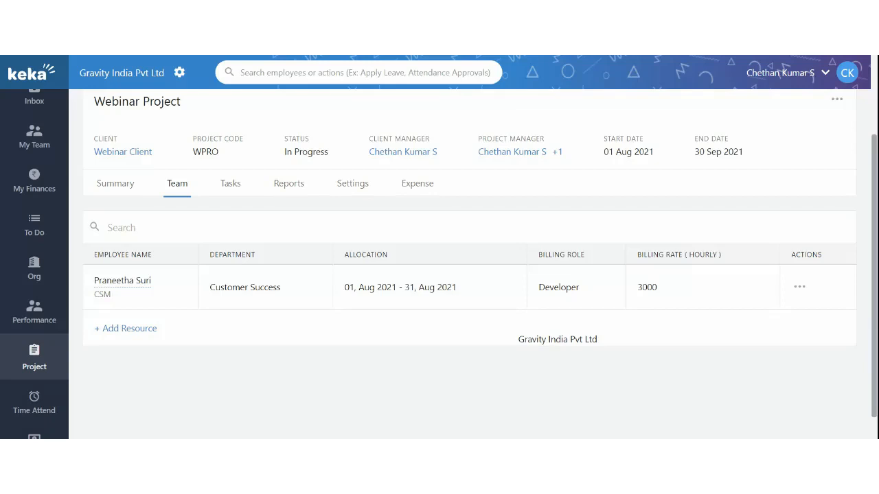
Step: In organisation settings, go to Event Triggers and search for 'times'
left_click(179, 73)
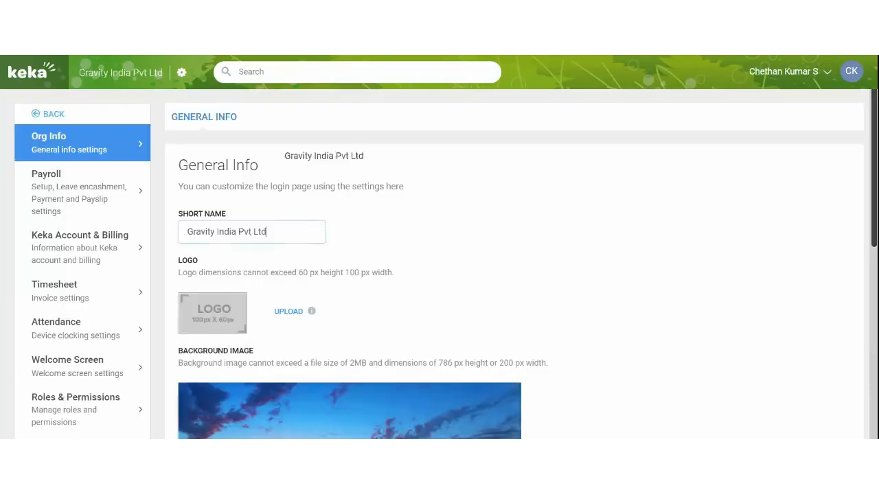
left_click(268, 231)
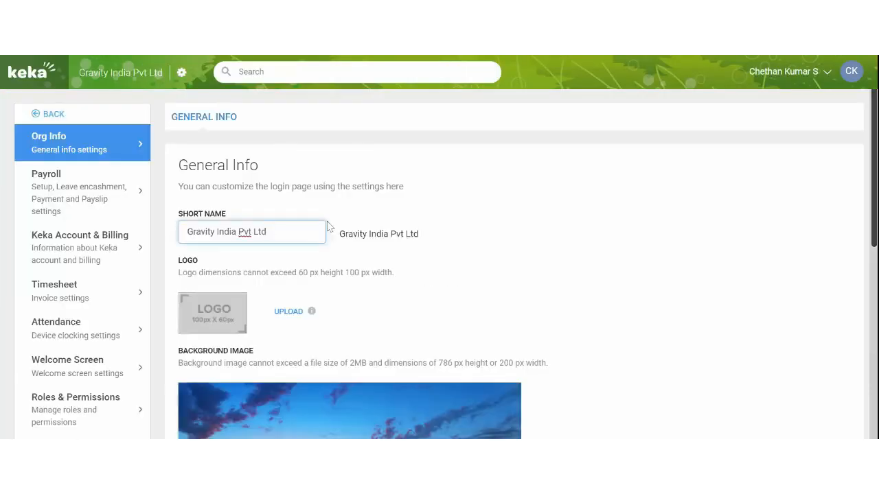
left_click_drag(83, 235, 81, 410)
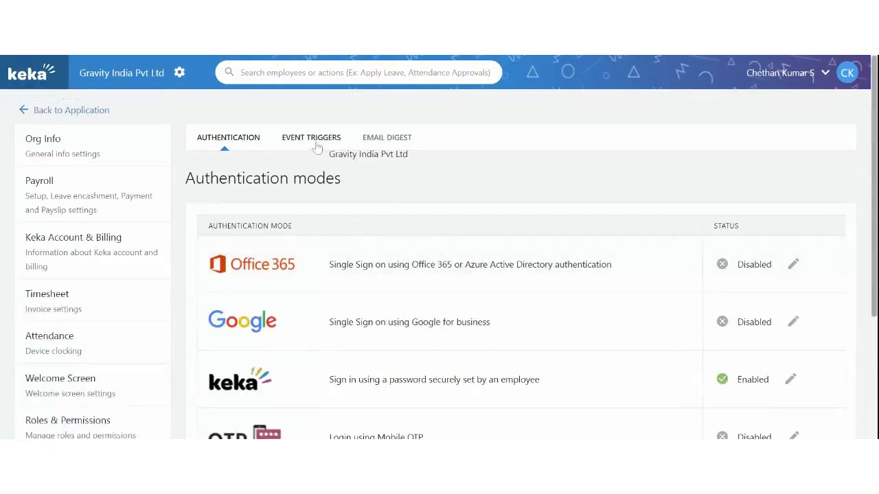
left_click(315, 145)
left_click(526, 240)
type("tim")
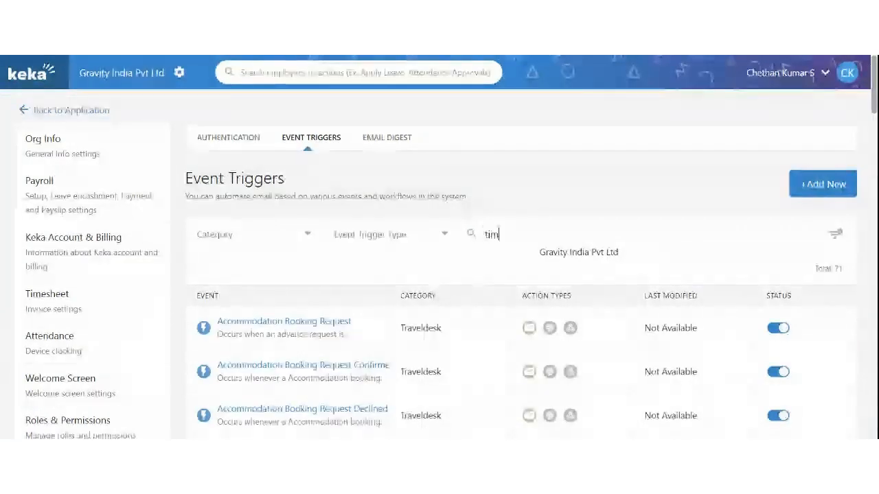
type("es")
scroll(434, 257, "down", 1)
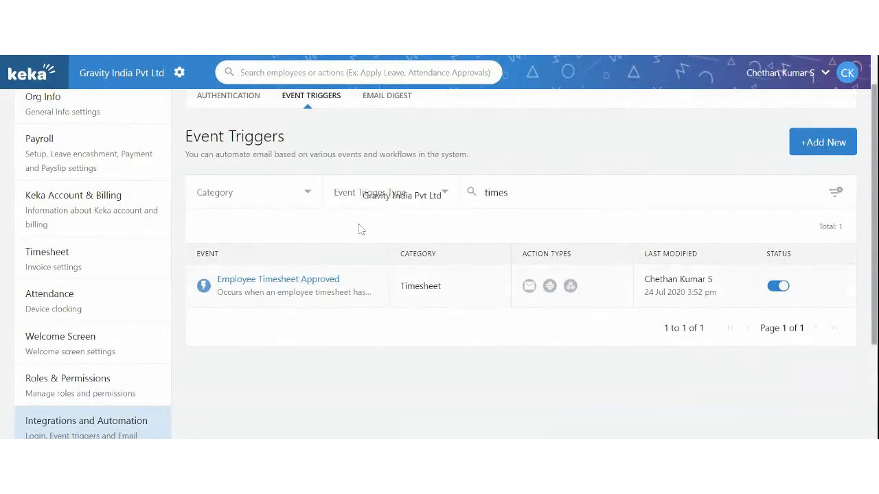
Step: Review the Employee Timesheet Approved trigger's available actions, then return to the full event list
left_click(264, 279)
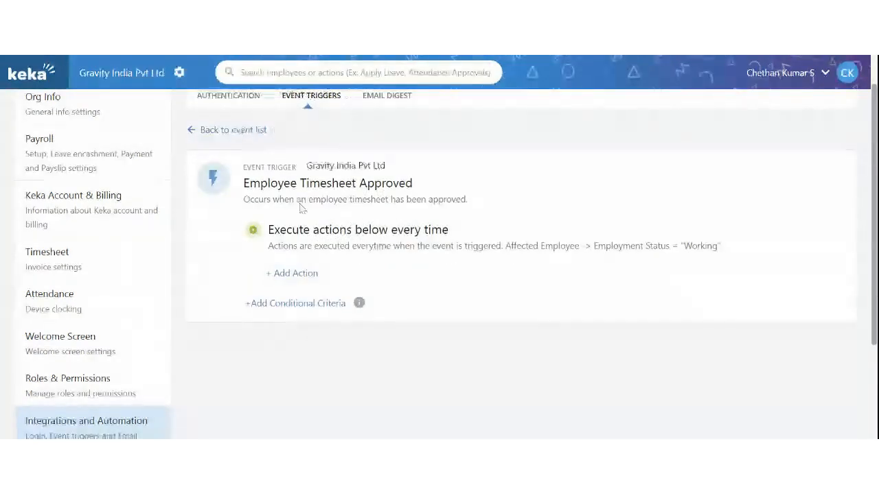
left_click(297, 275)
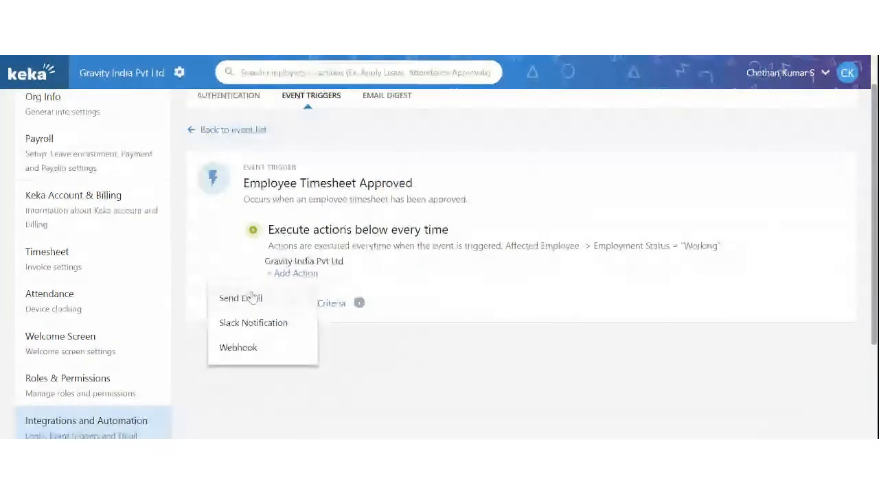
left_click(329, 265)
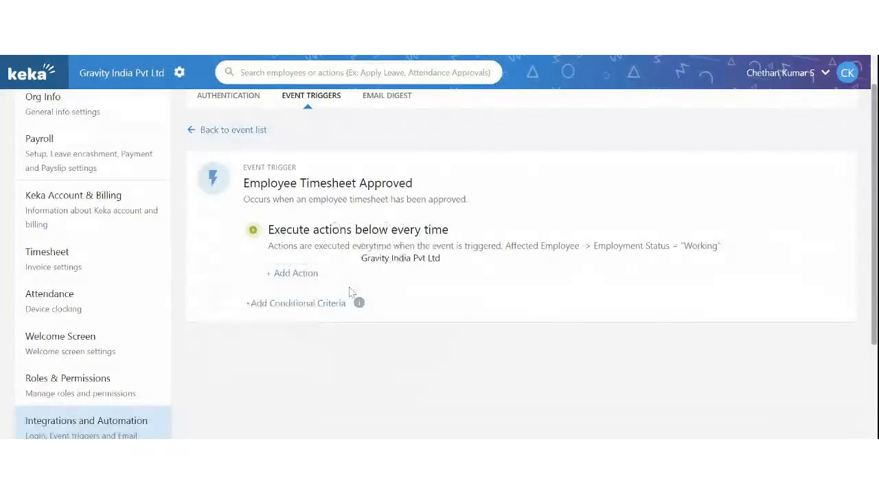
left_click(226, 130)
scroll(412, 396, "down", 5)
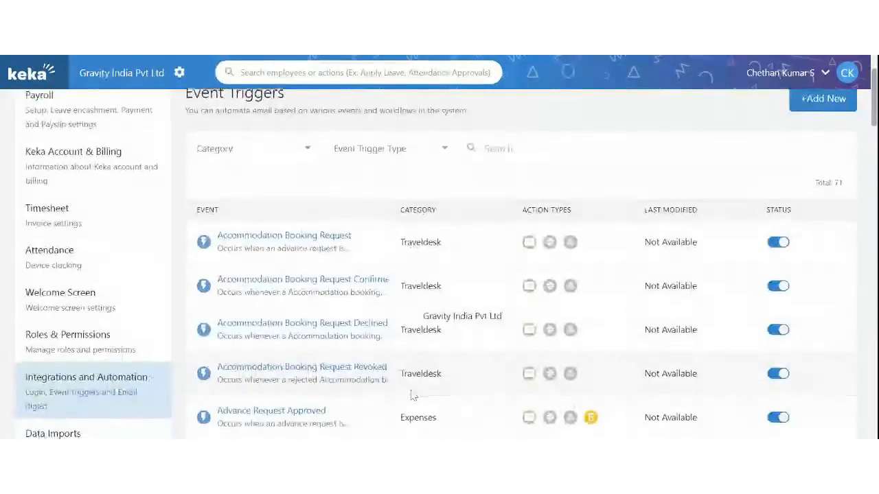